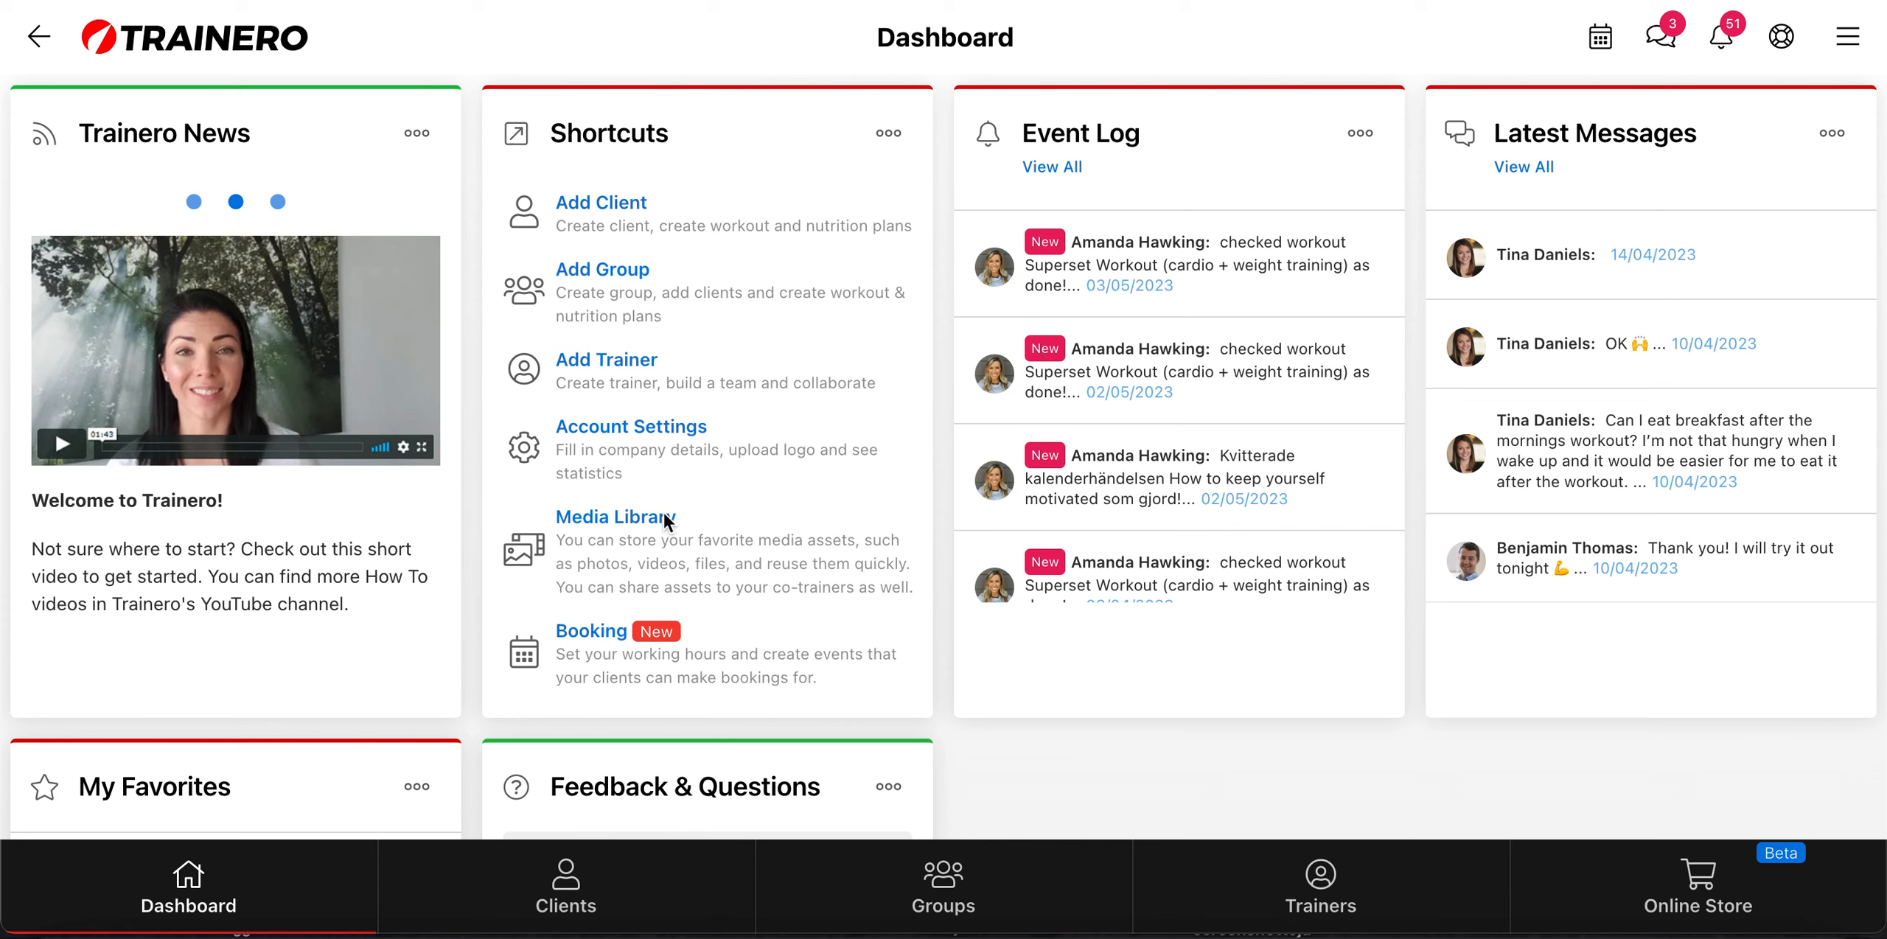
Step: Open the Form Library section of the Media Library
left_click(634, 524)
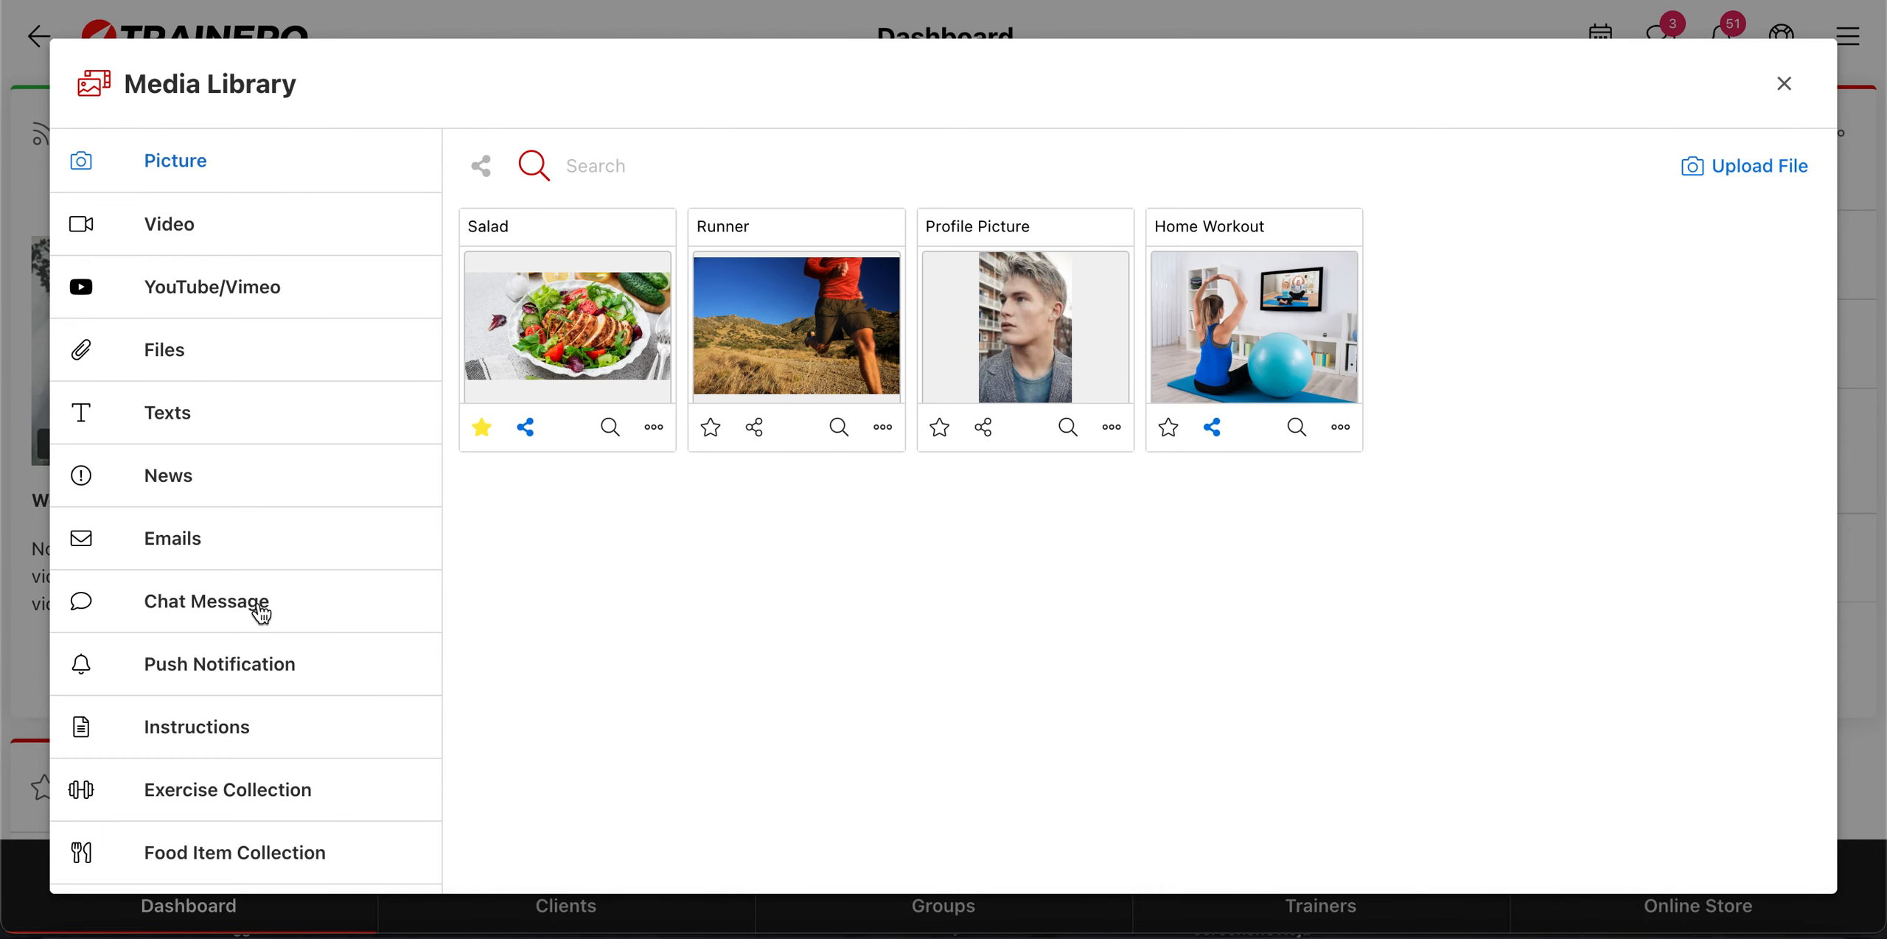
scroll(258, 611, "down", 1)
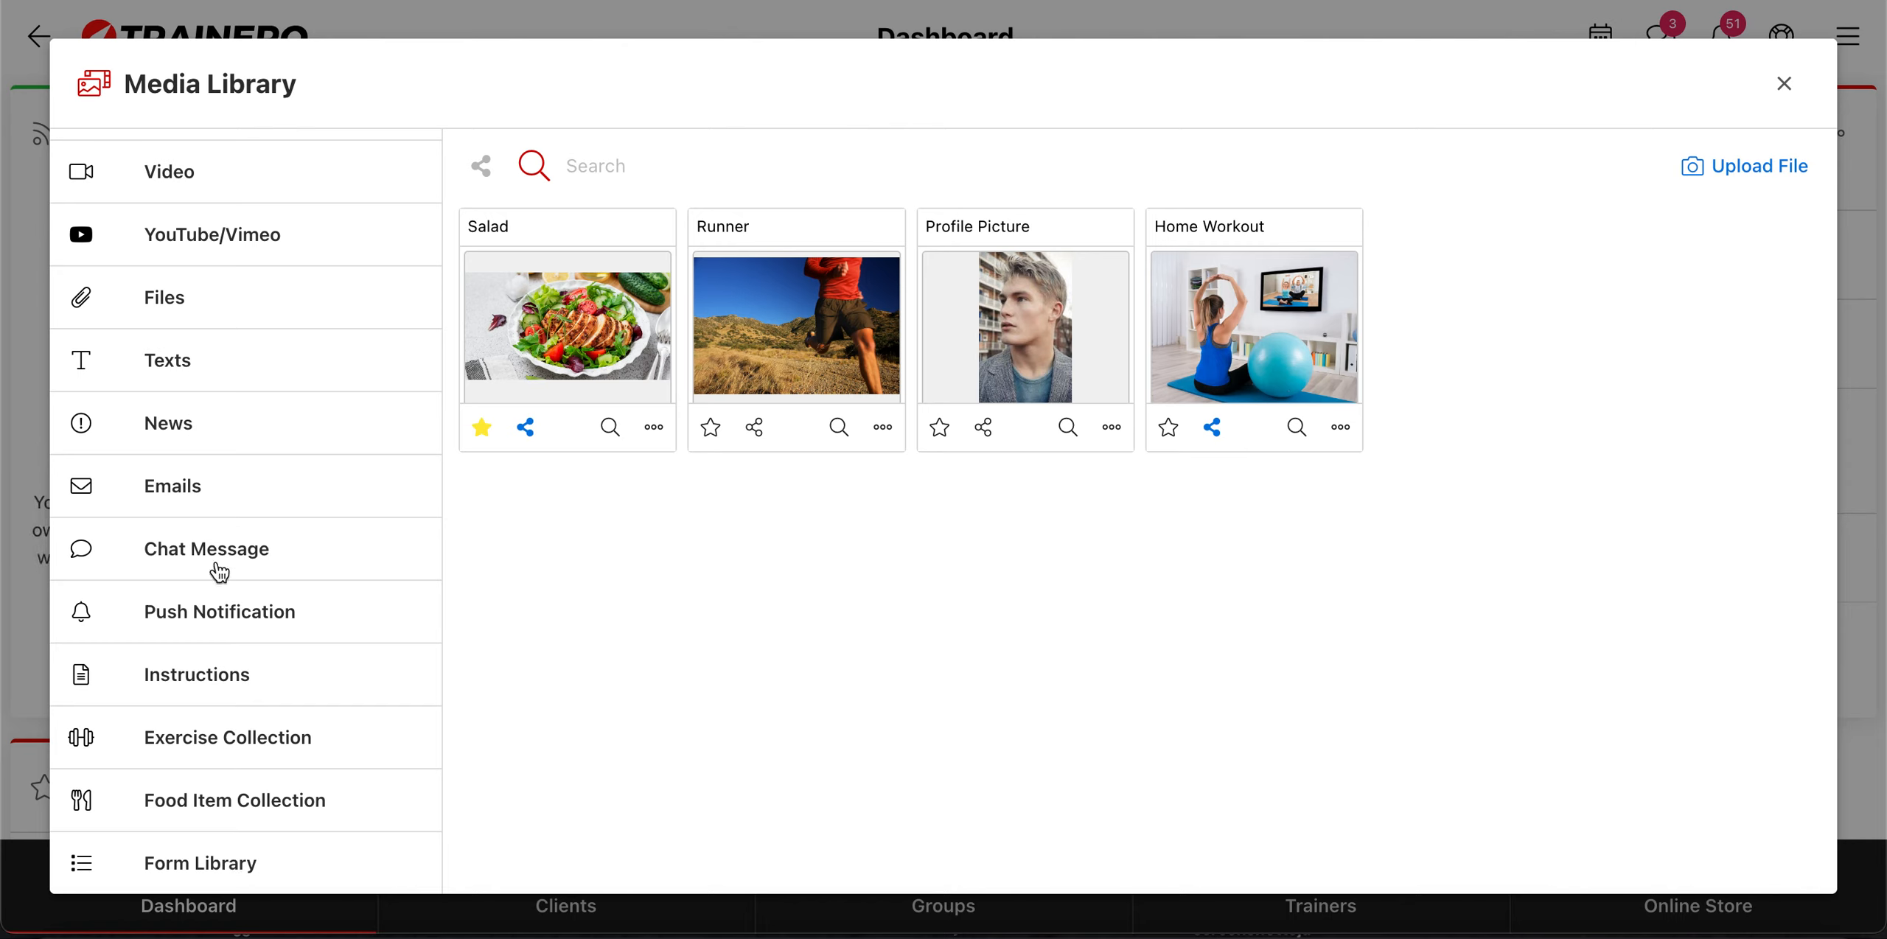
left_click(211, 874)
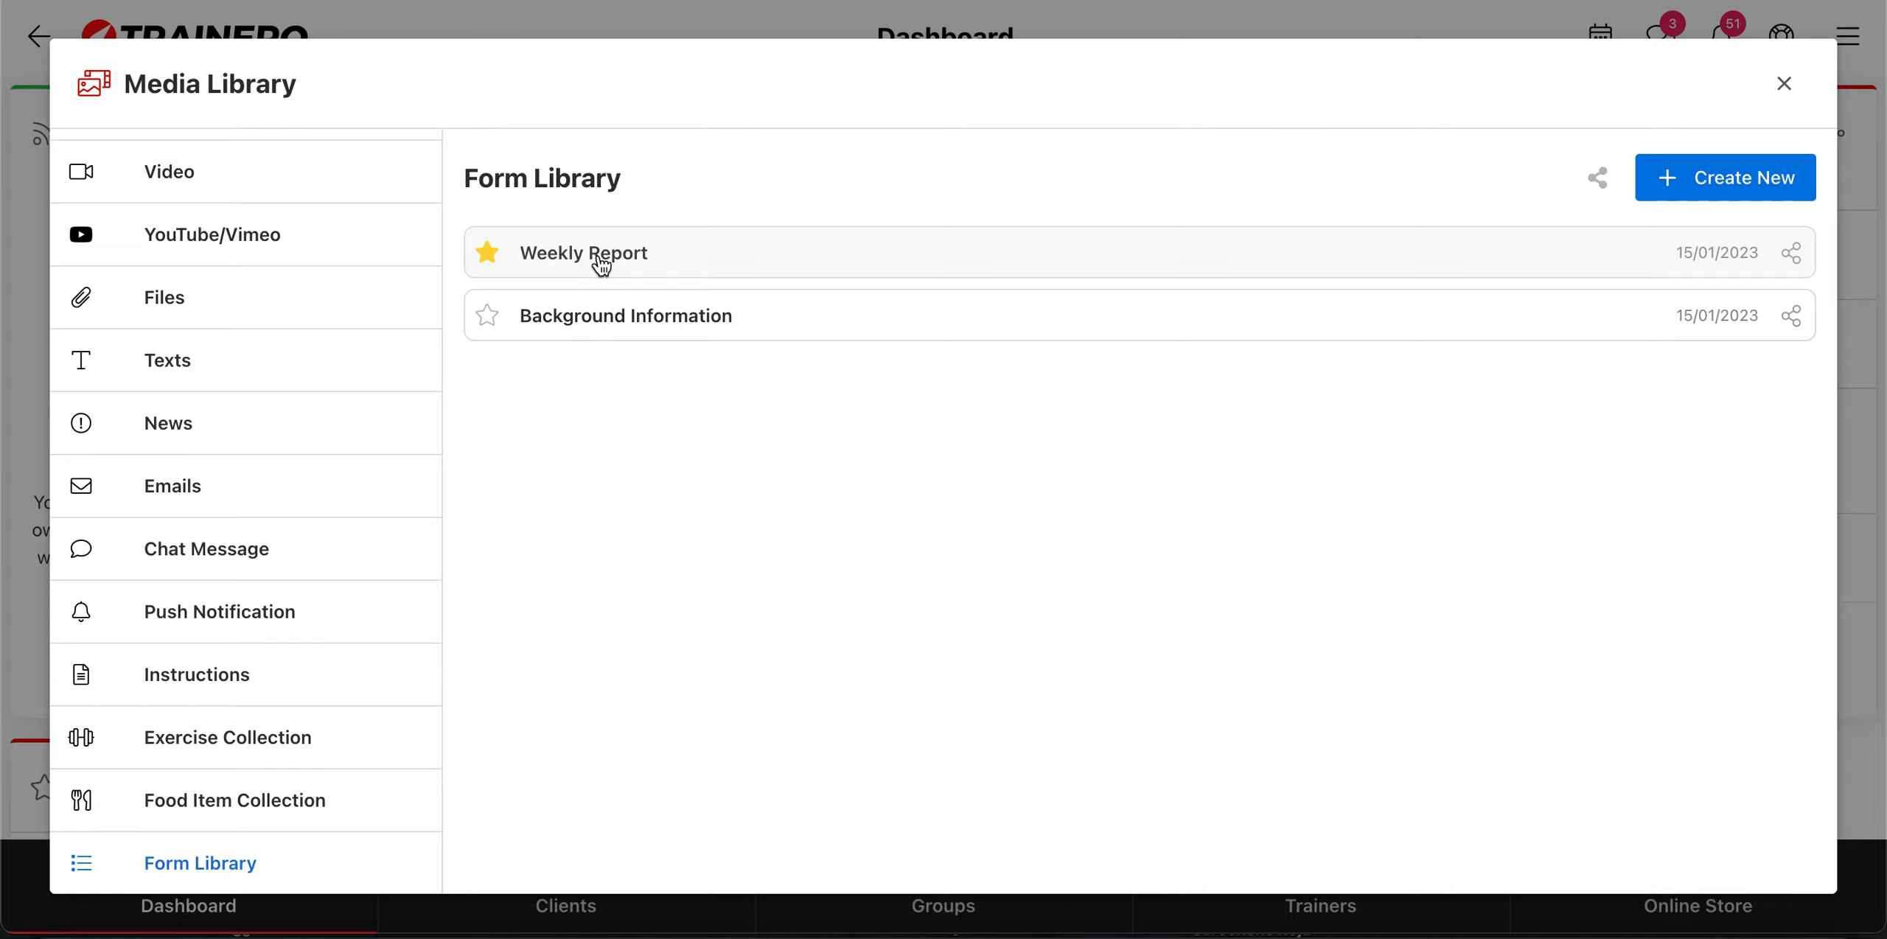
Step: Open the Weekly Report form and check the options available for its "Own assessment of the week" field
left_click(634, 279)
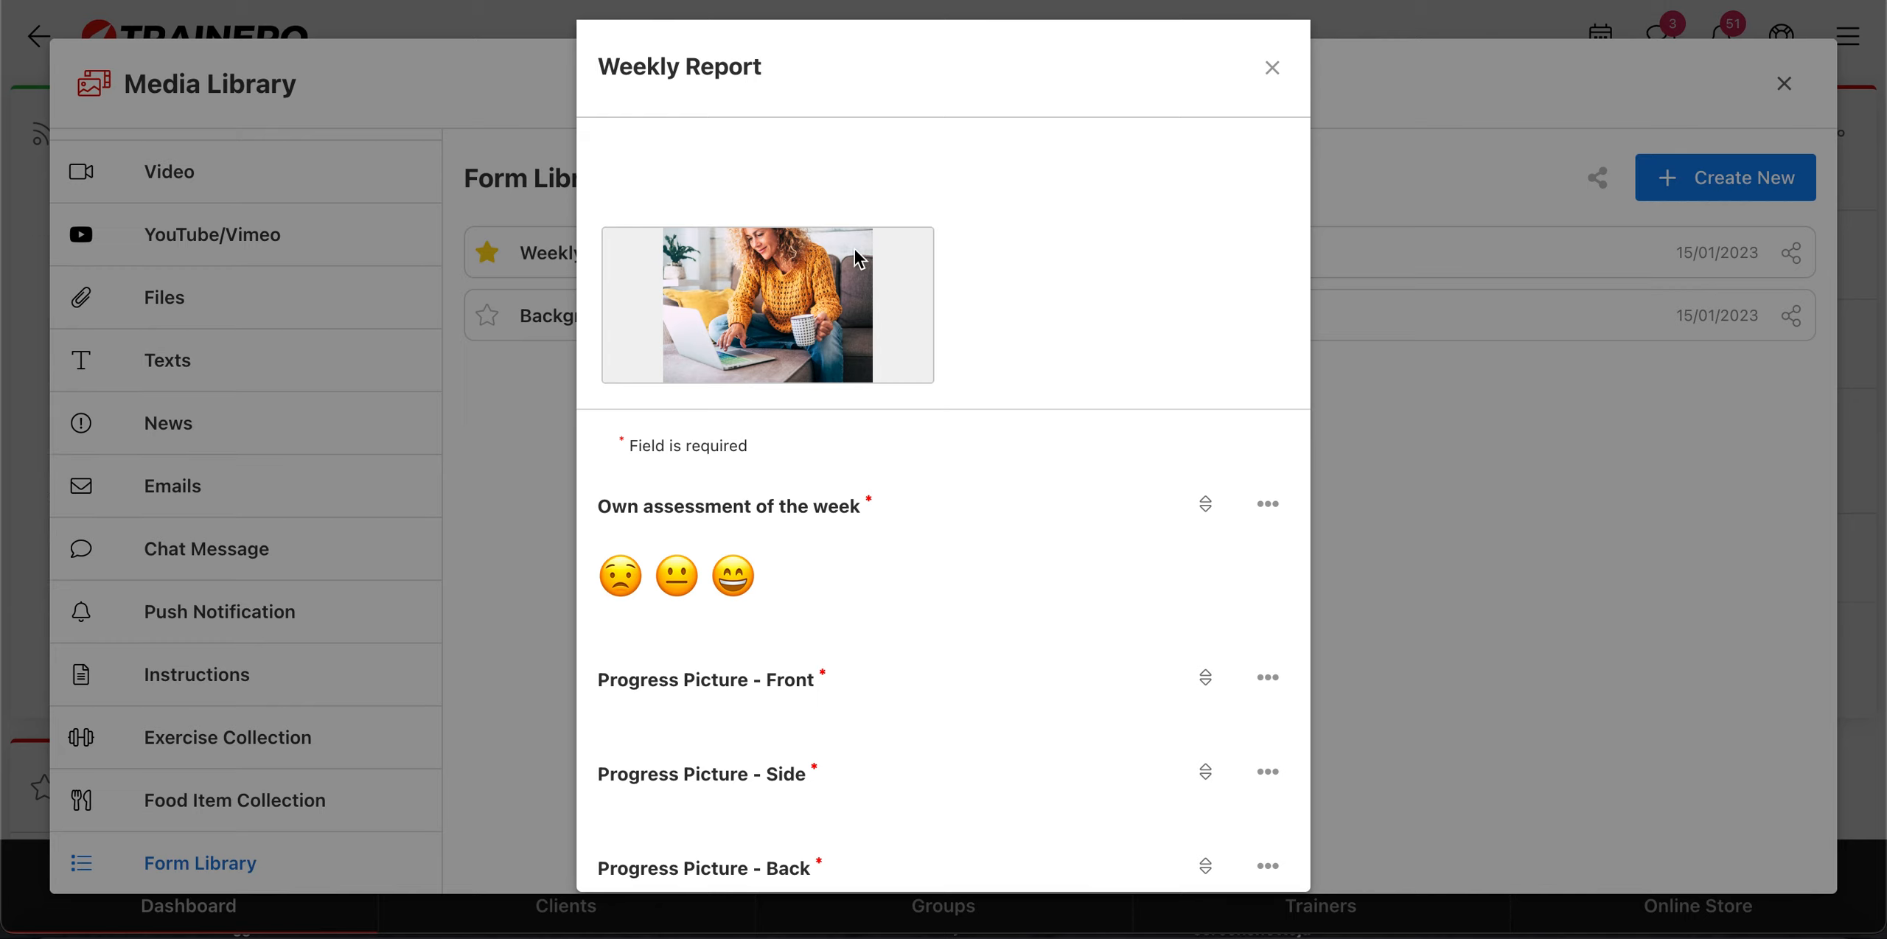
scroll(936, 274, "down", 3)
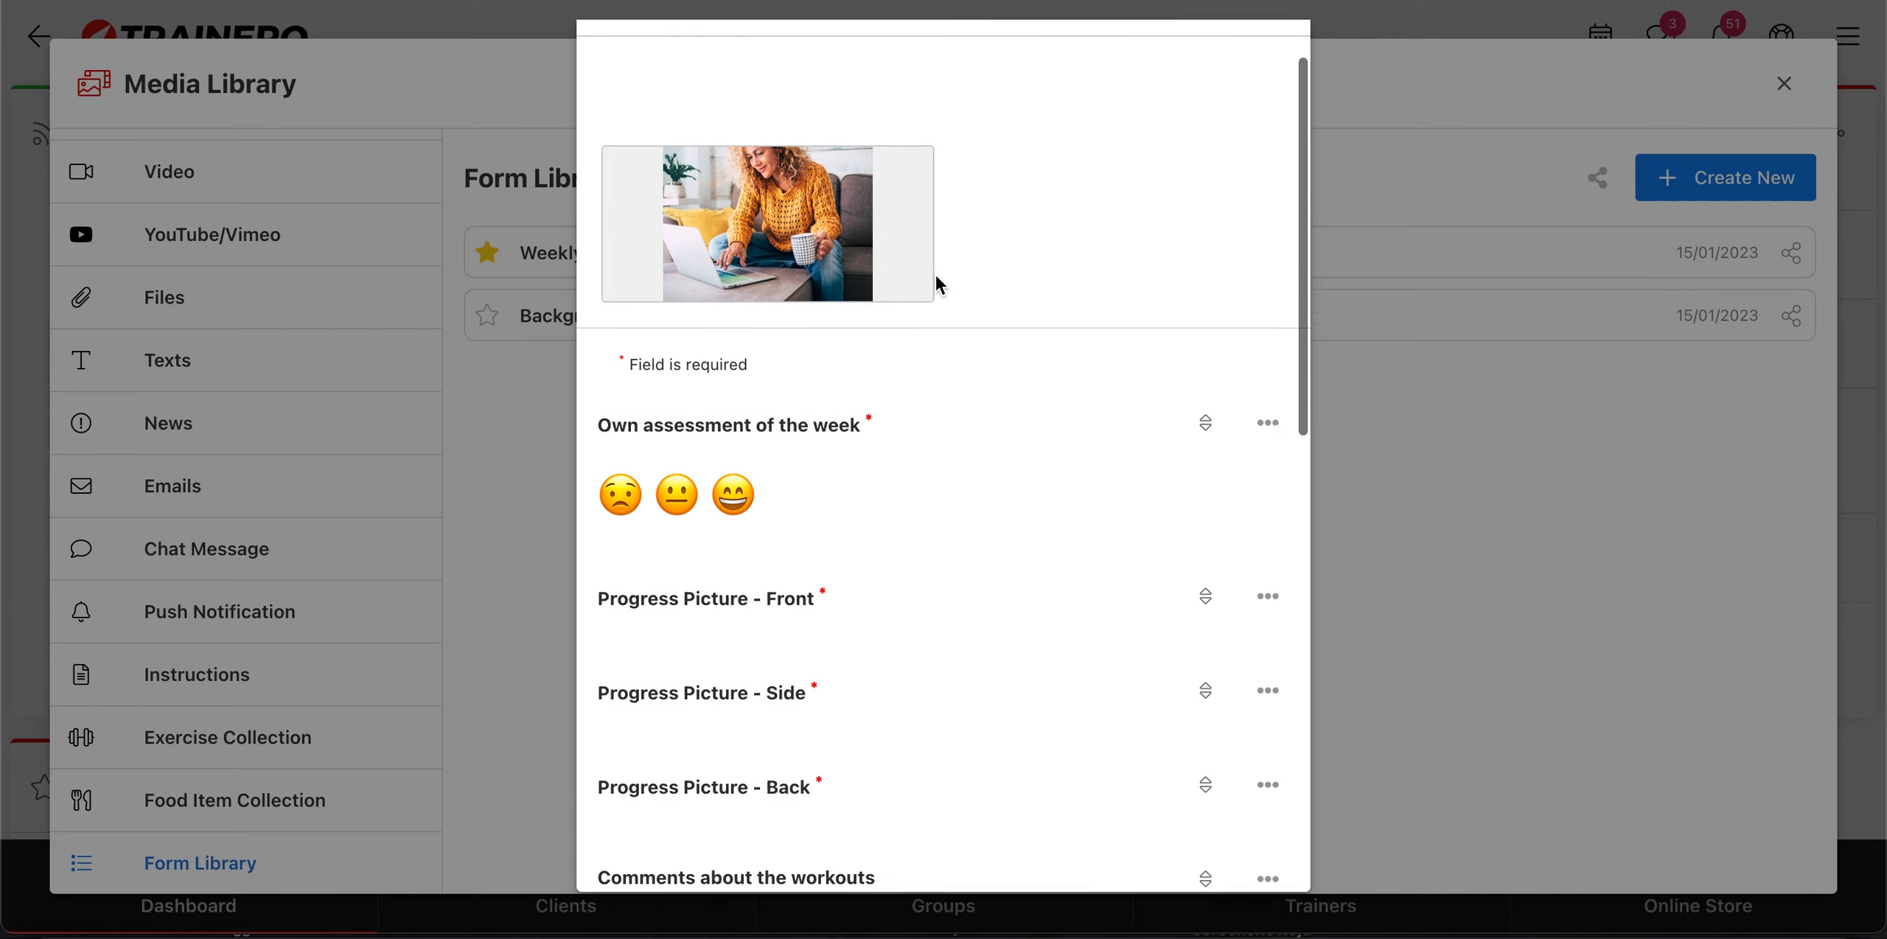
scroll(985, 420, "down", 1)
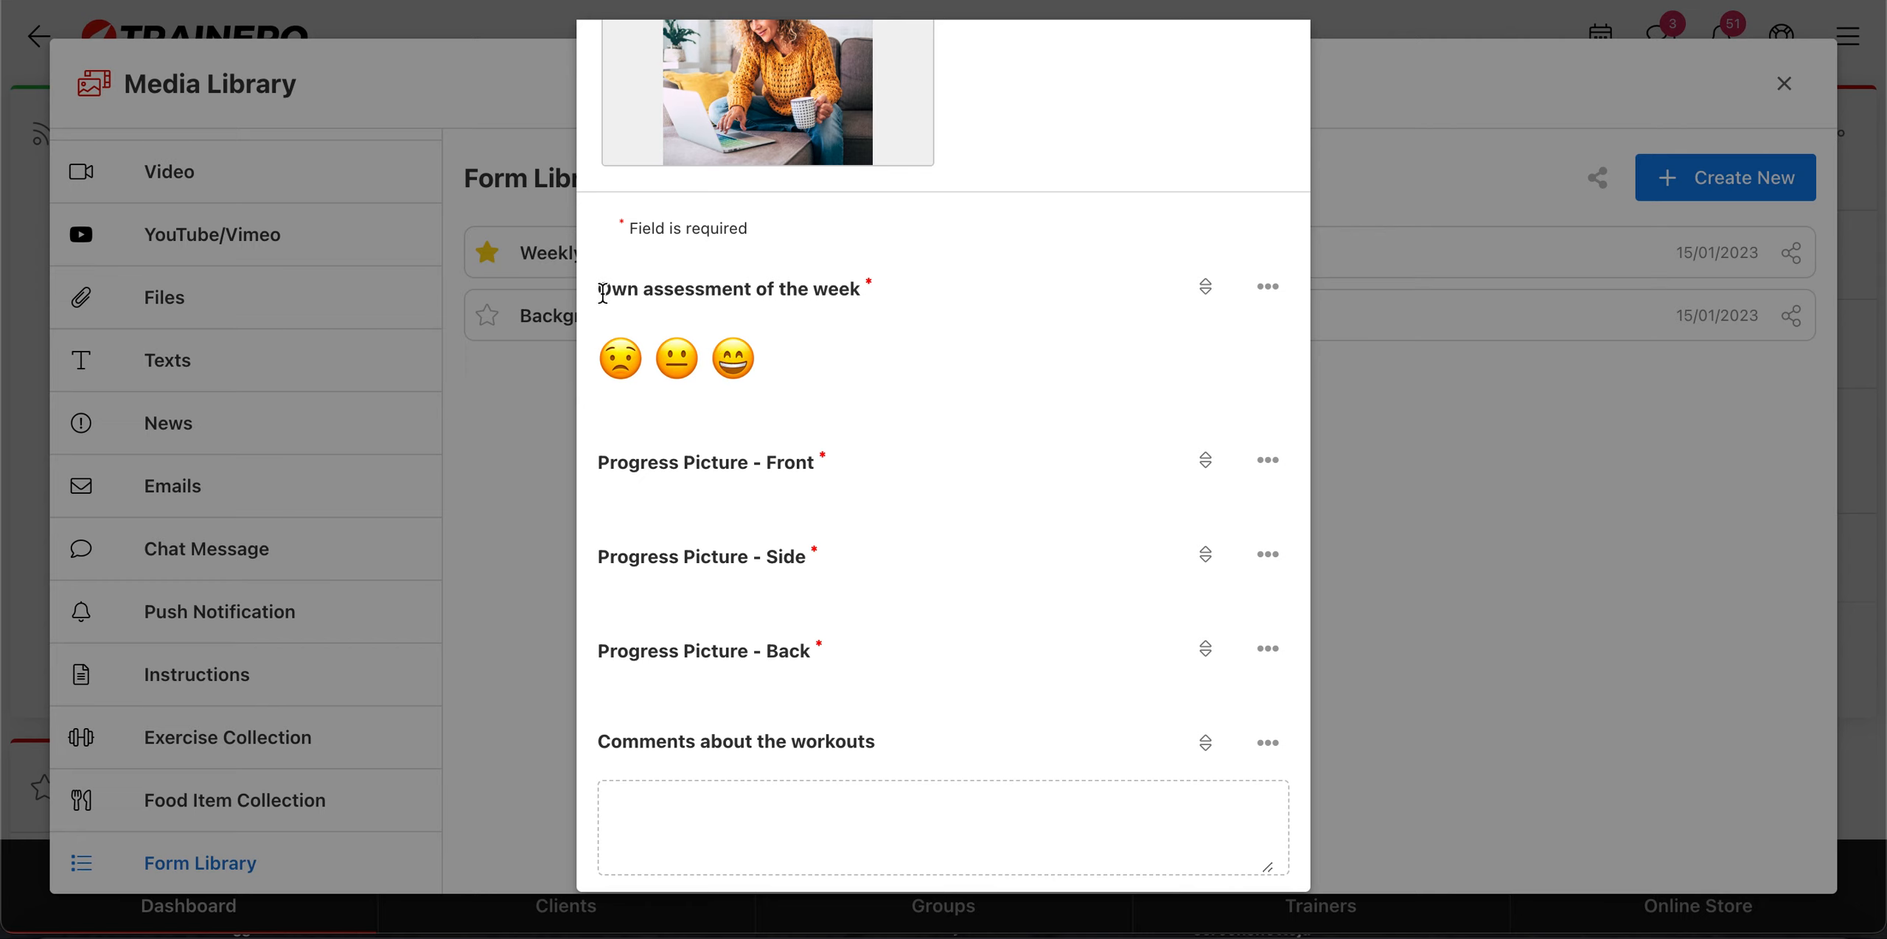
left_click_drag(599, 288, 725, 426)
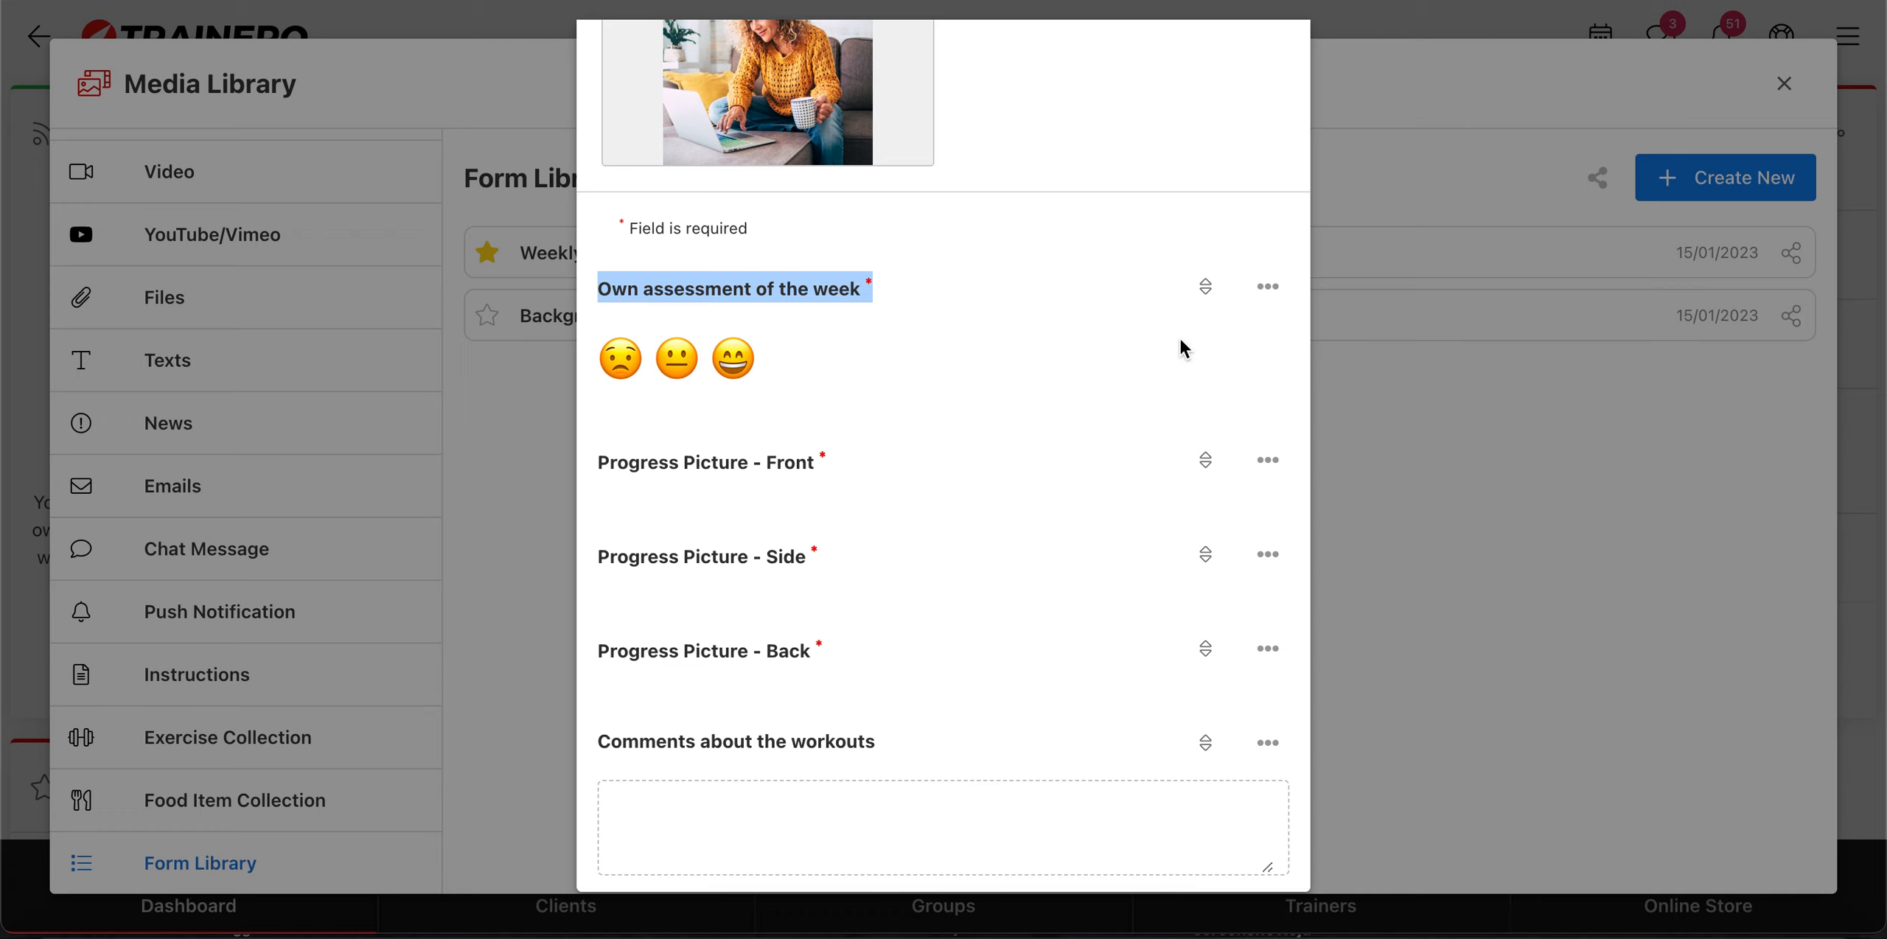
mouse_move(1206, 286)
left_mouse_down()
mouse_move(1210, 391)
mouse_move(1216, 295)
left_mouse_up()
left_click(1279, 295)
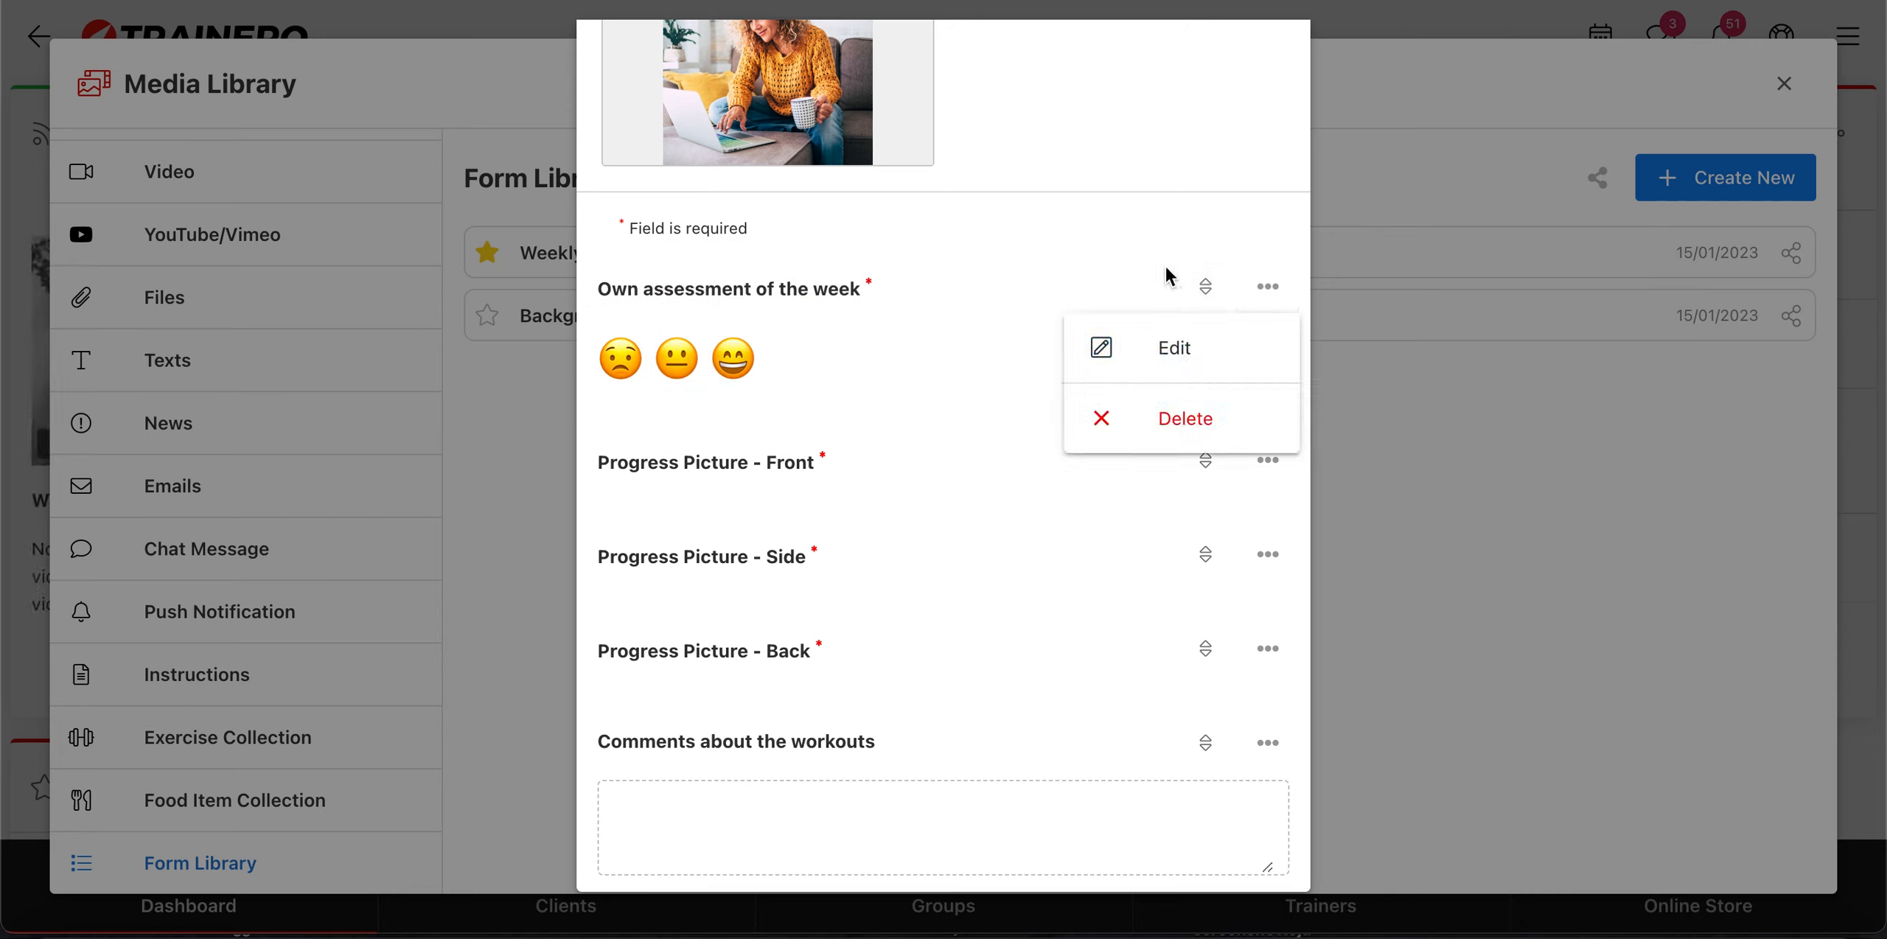
left_click(1147, 203)
Step: Review the Weekly Report's progress picture, comment, diet plan and workout plan fields, and close the form
scroll(756, 309, "down", 1)
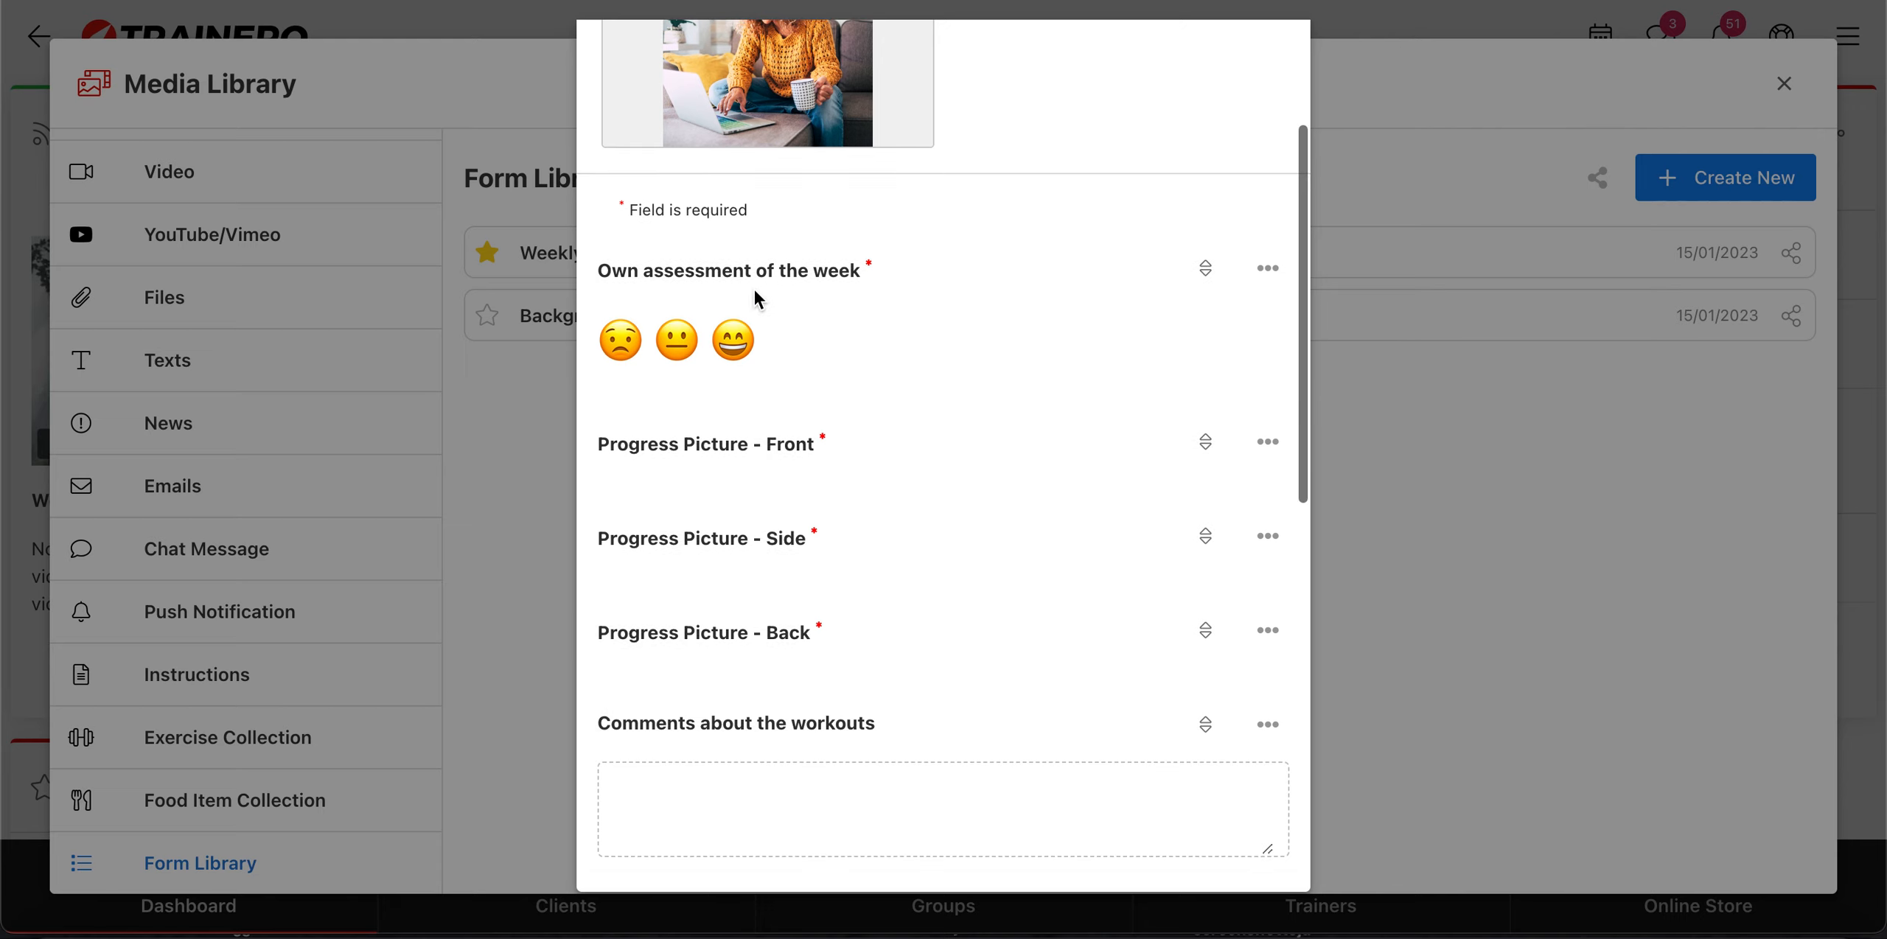
scroll(763, 400, "down", 5)
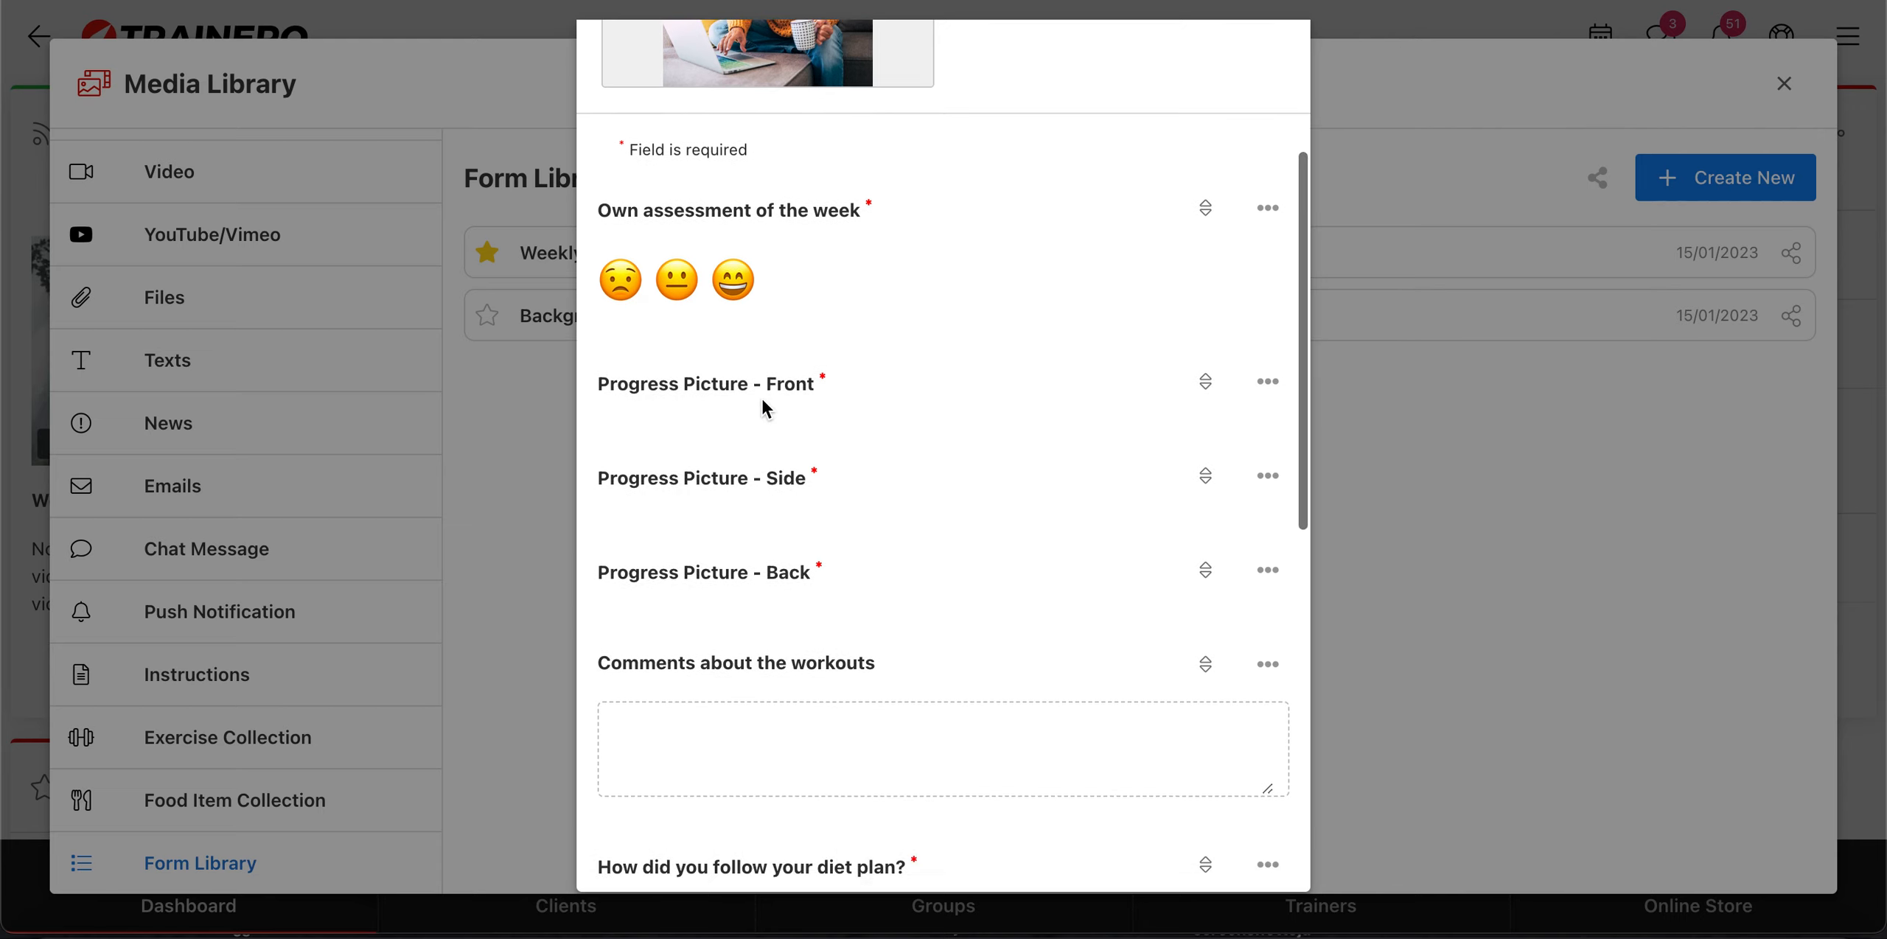
scroll(762, 400, "down", 4)
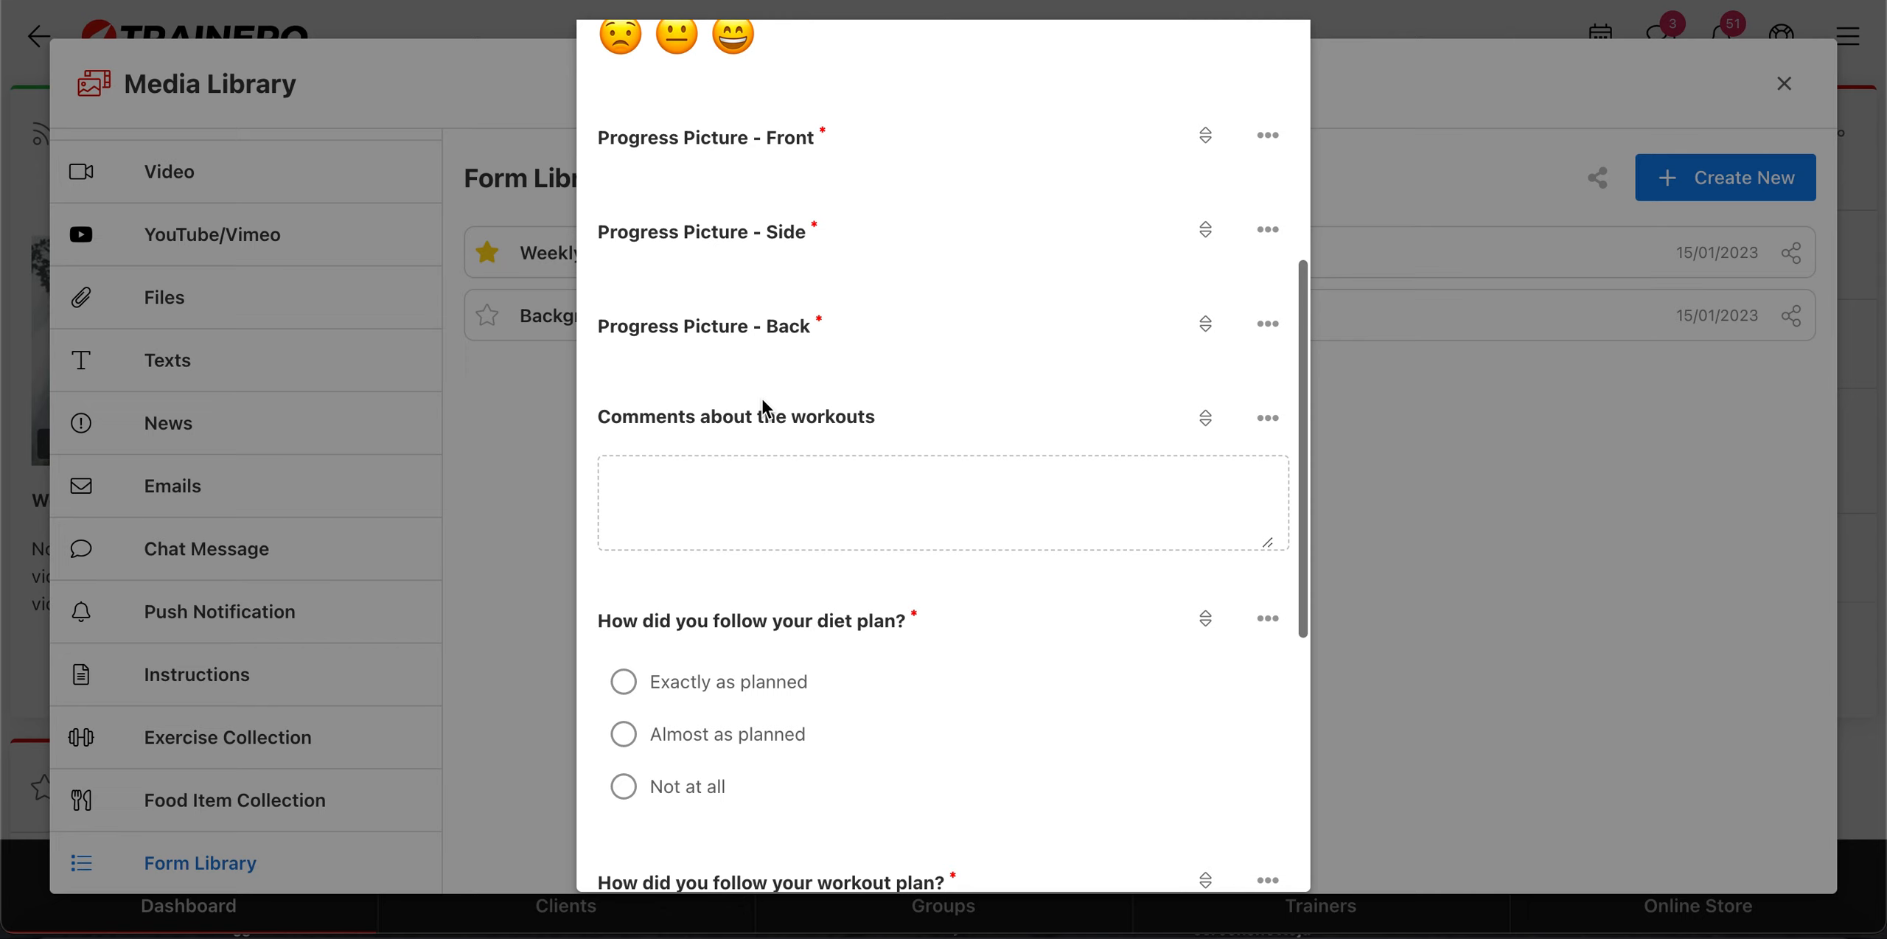
scroll(762, 398, "down", 7)
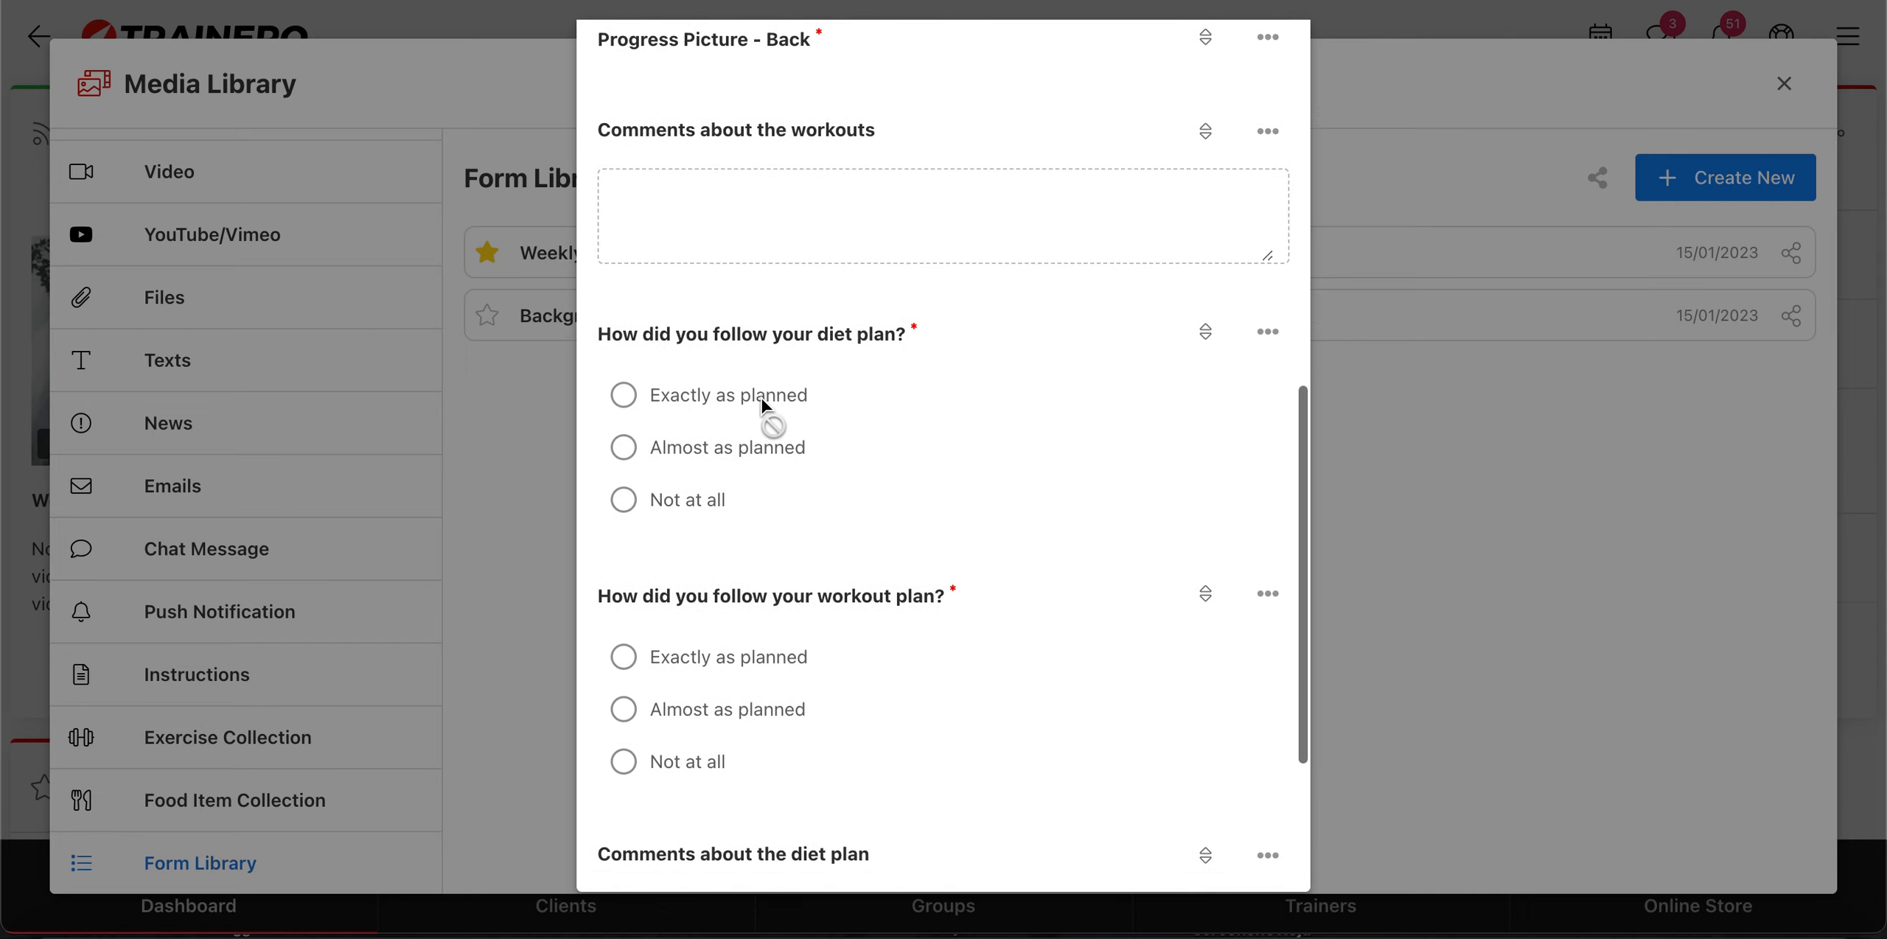
scroll(763, 399, "up", 5)
scroll(762, 398, "up", 5)
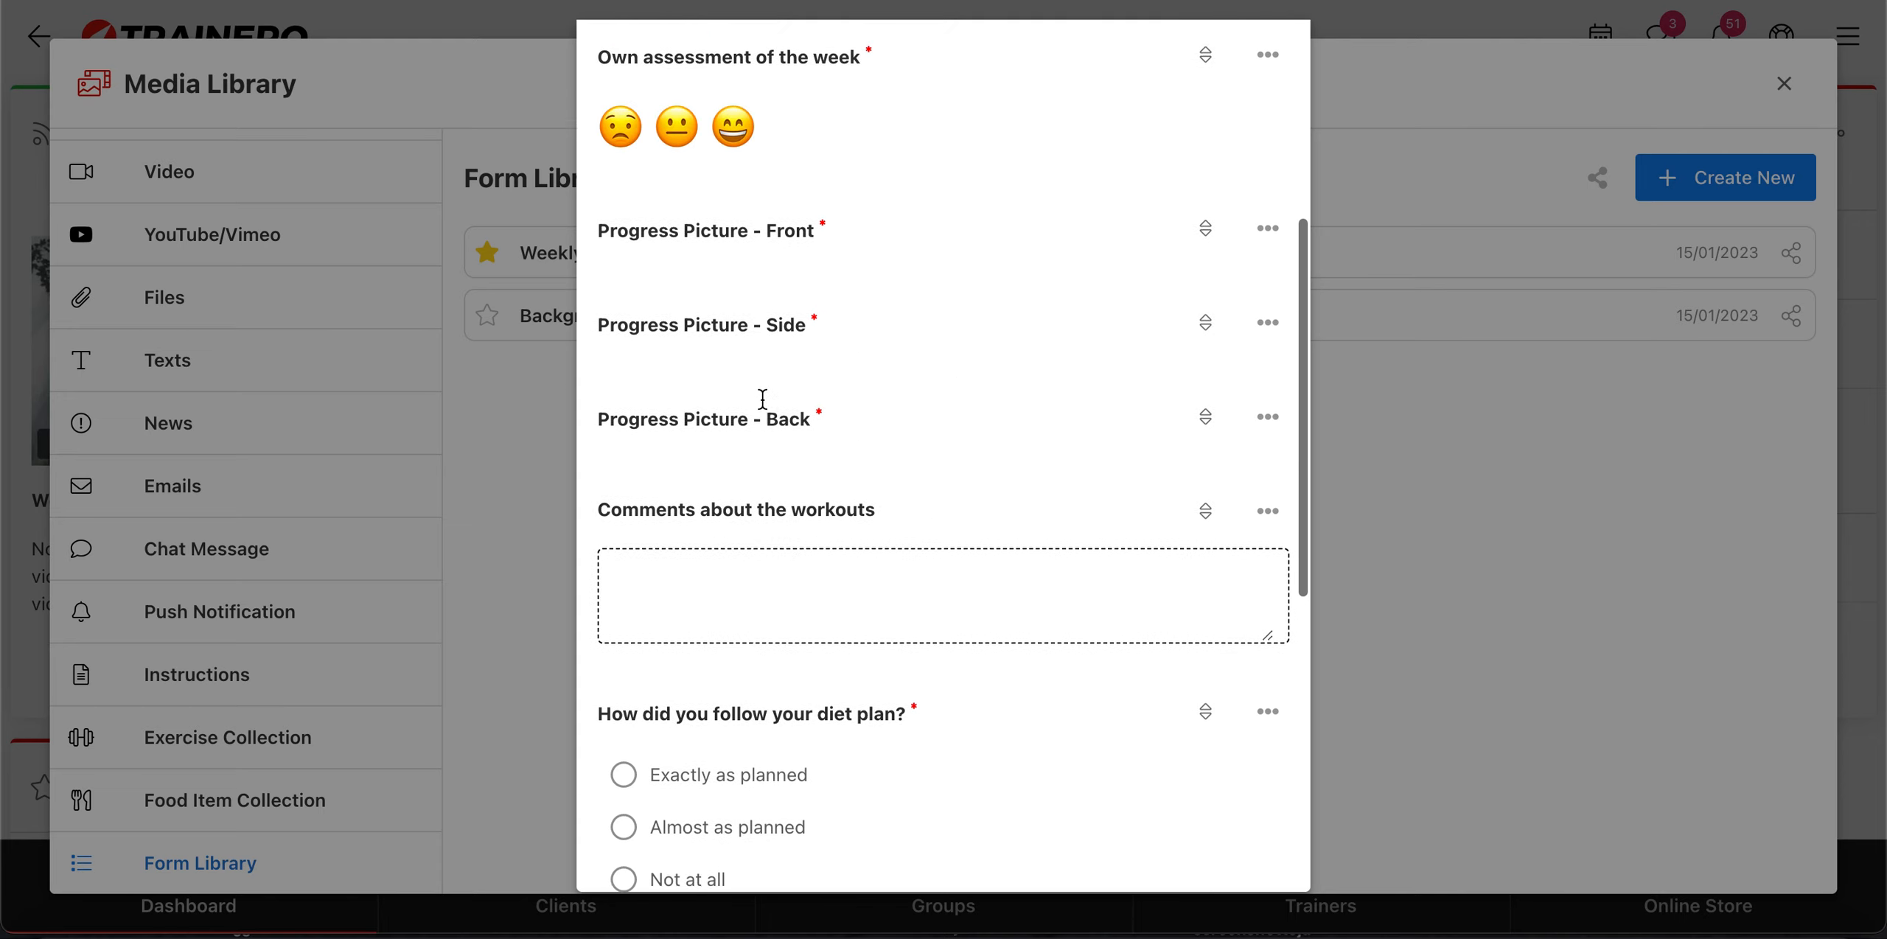
scroll(771, 382, "up", 2)
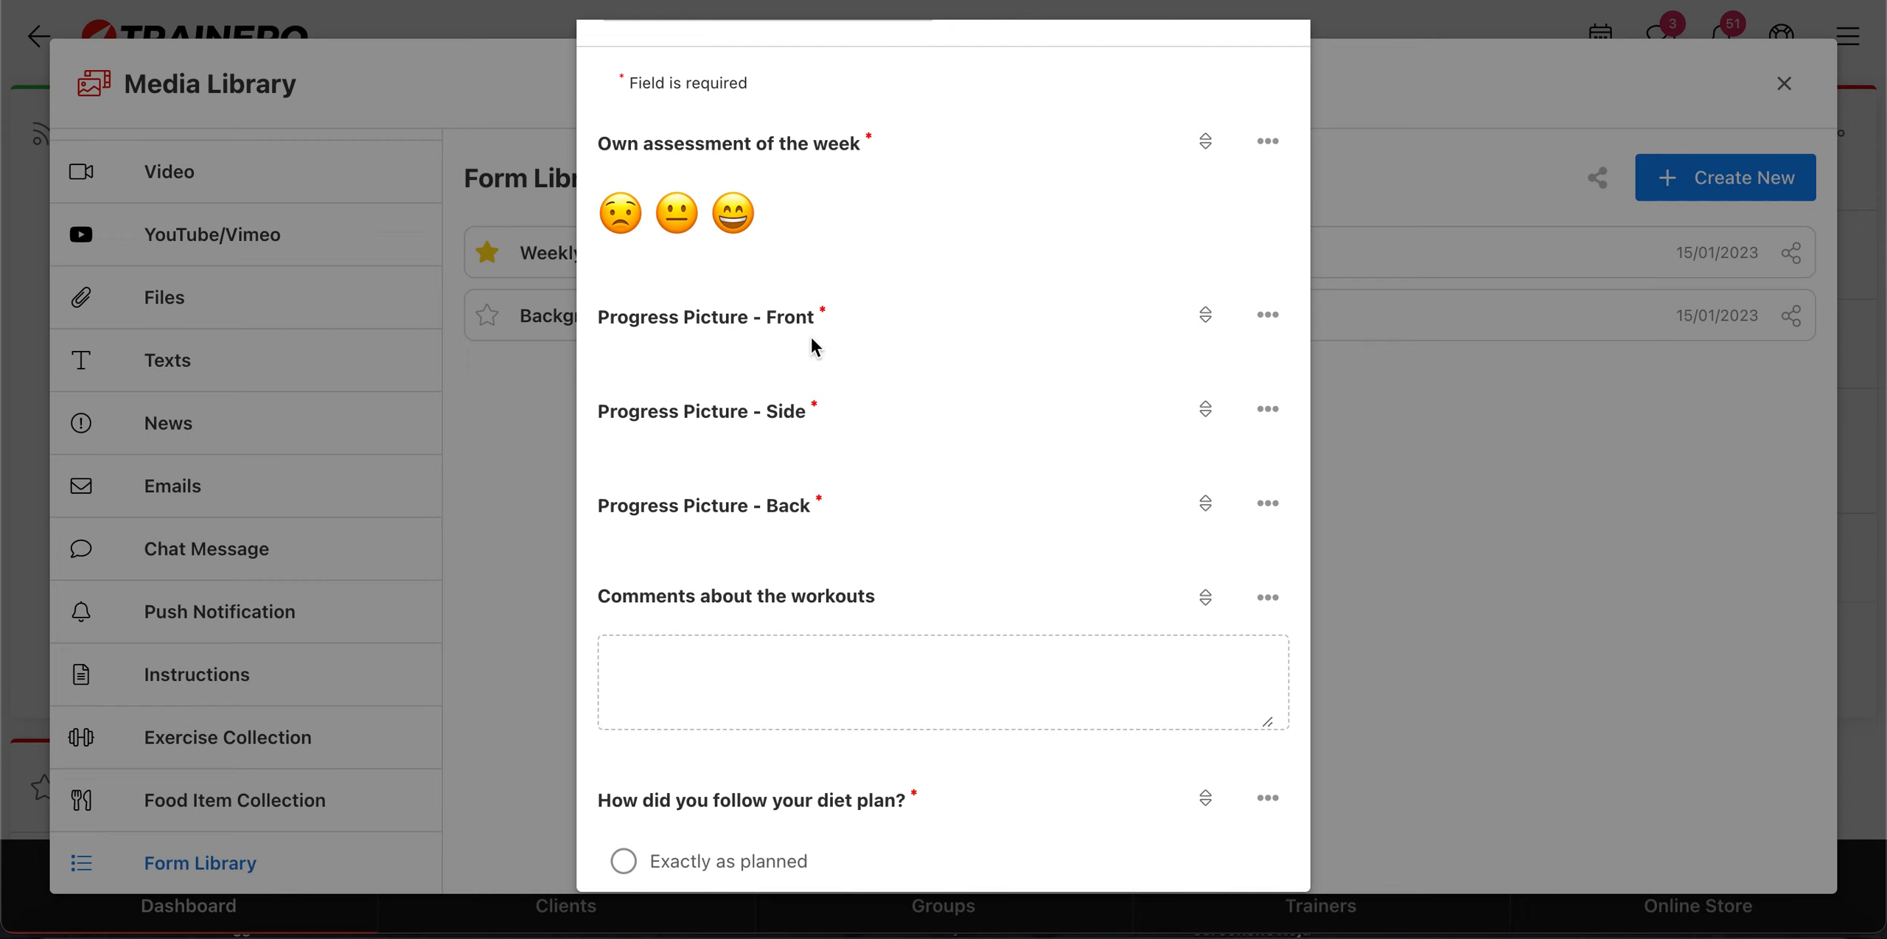
scroll(812, 346, "down", 4)
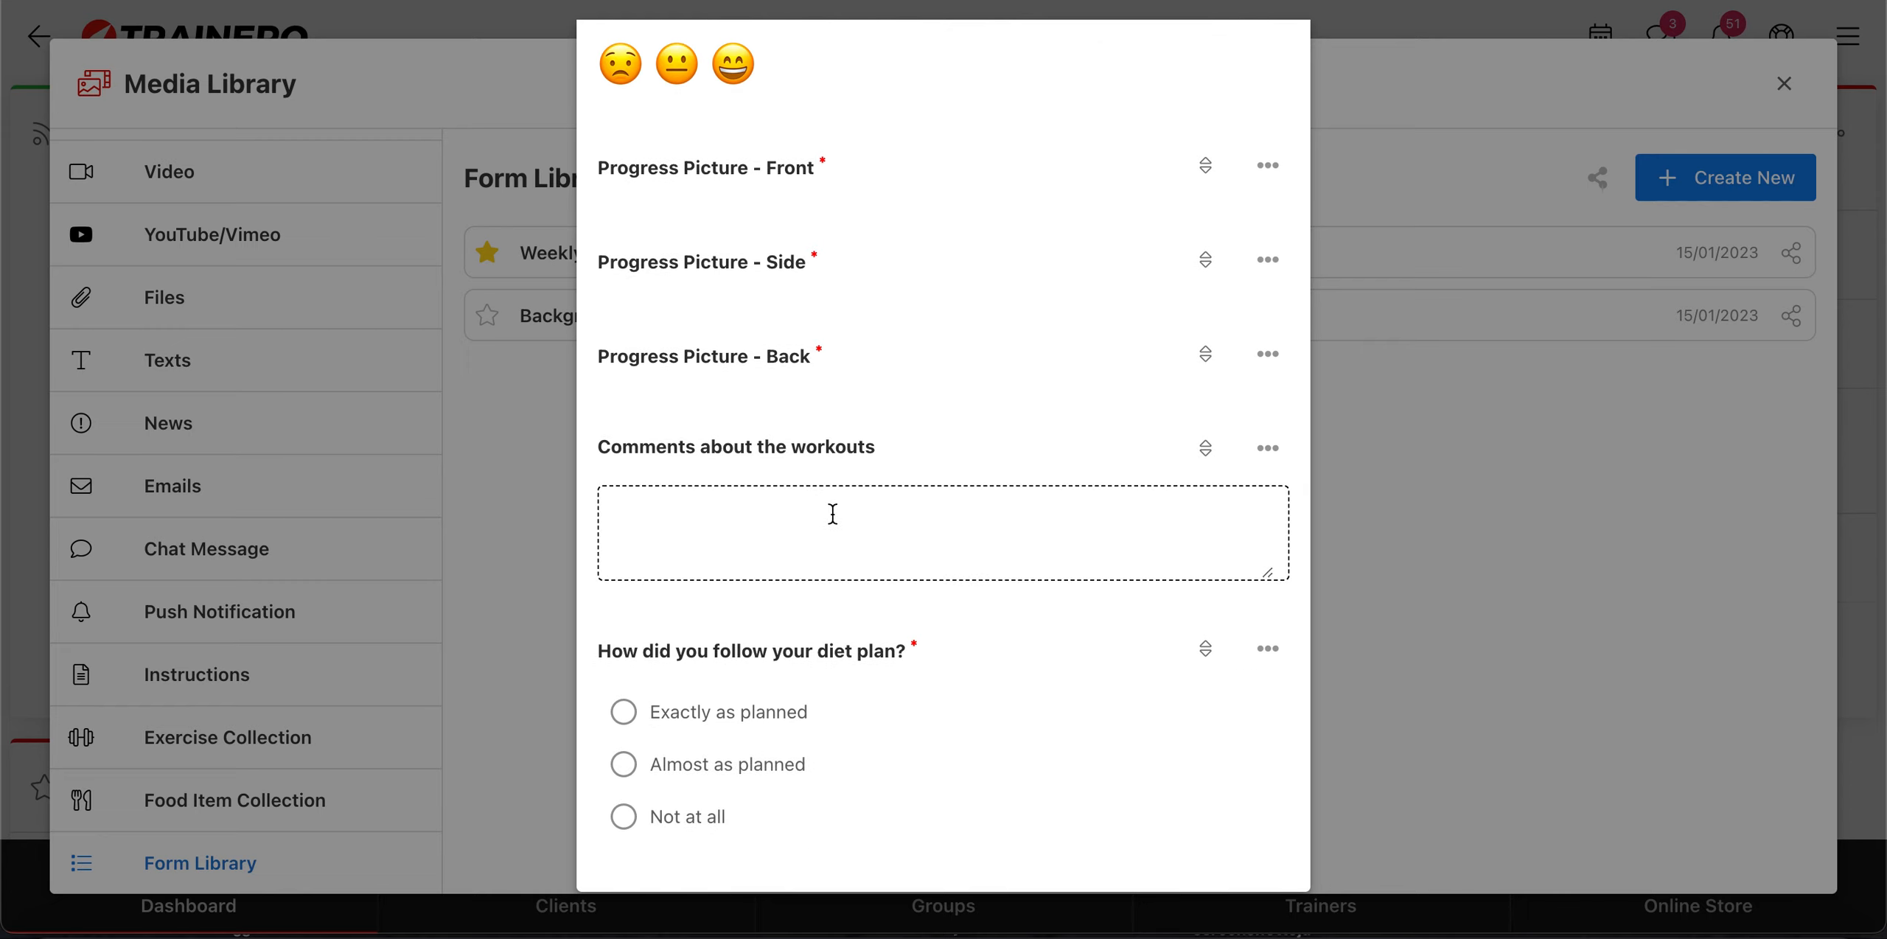
scroll(784, 528, "down", 7)
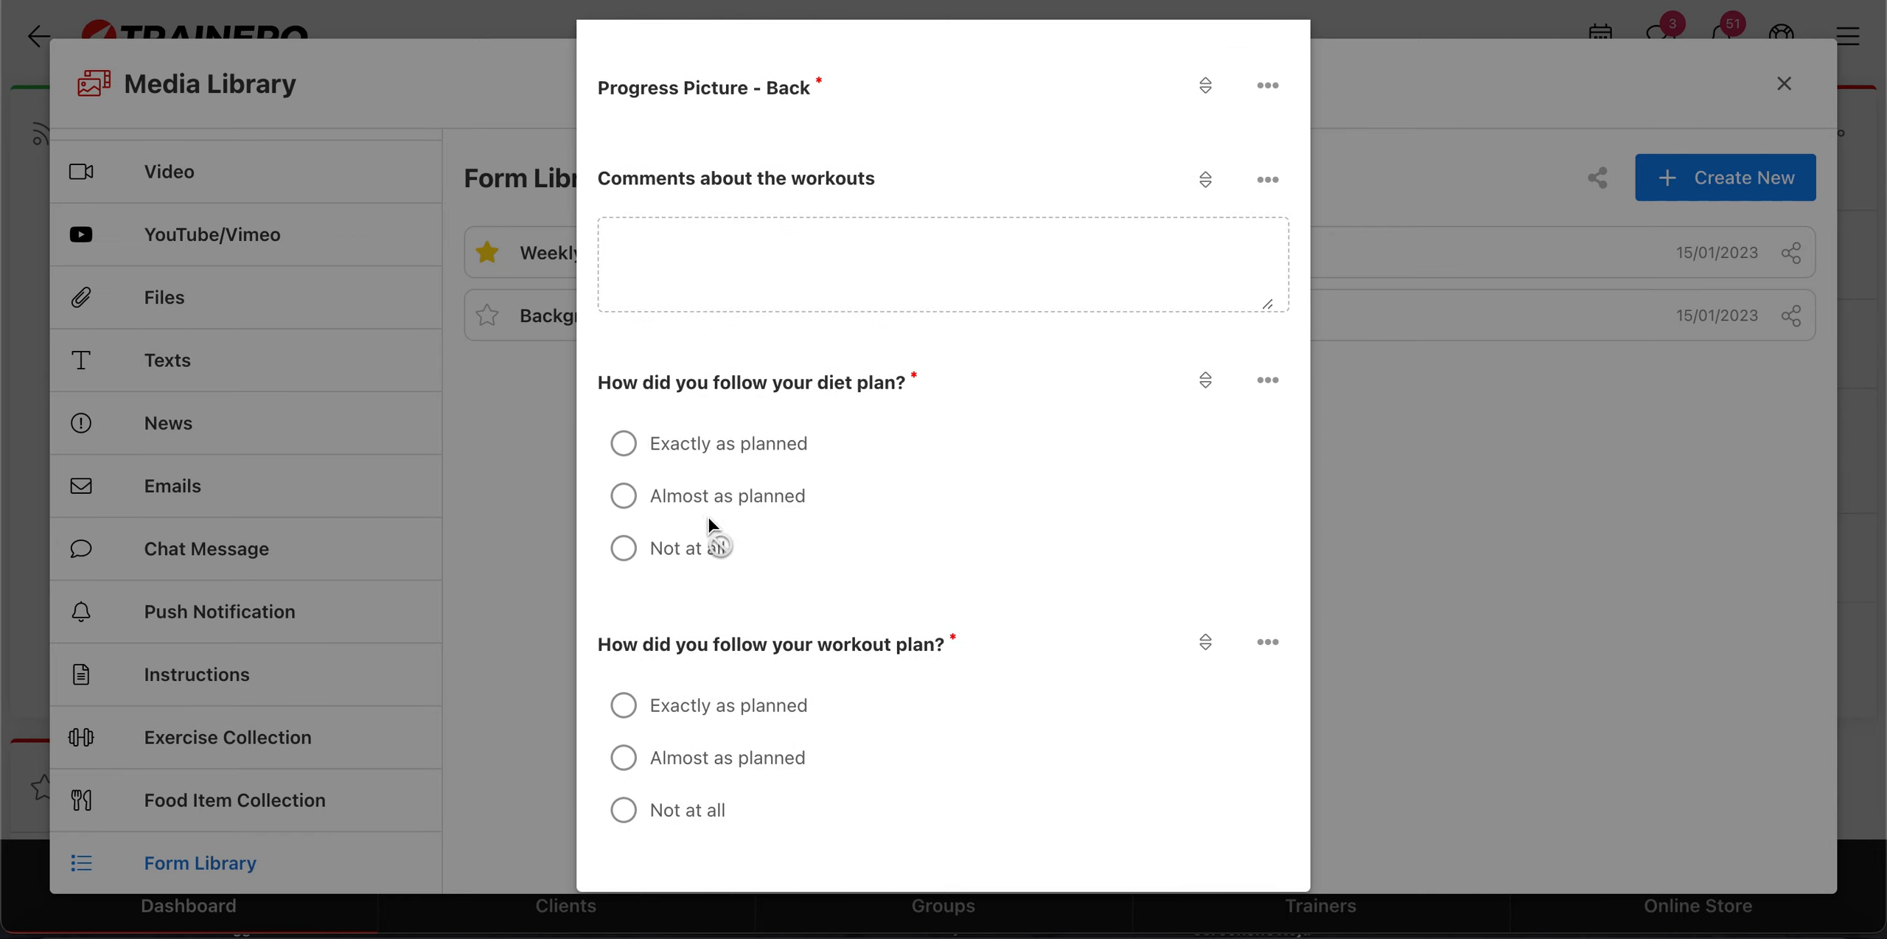
scroll(711, 525, "down", 8)
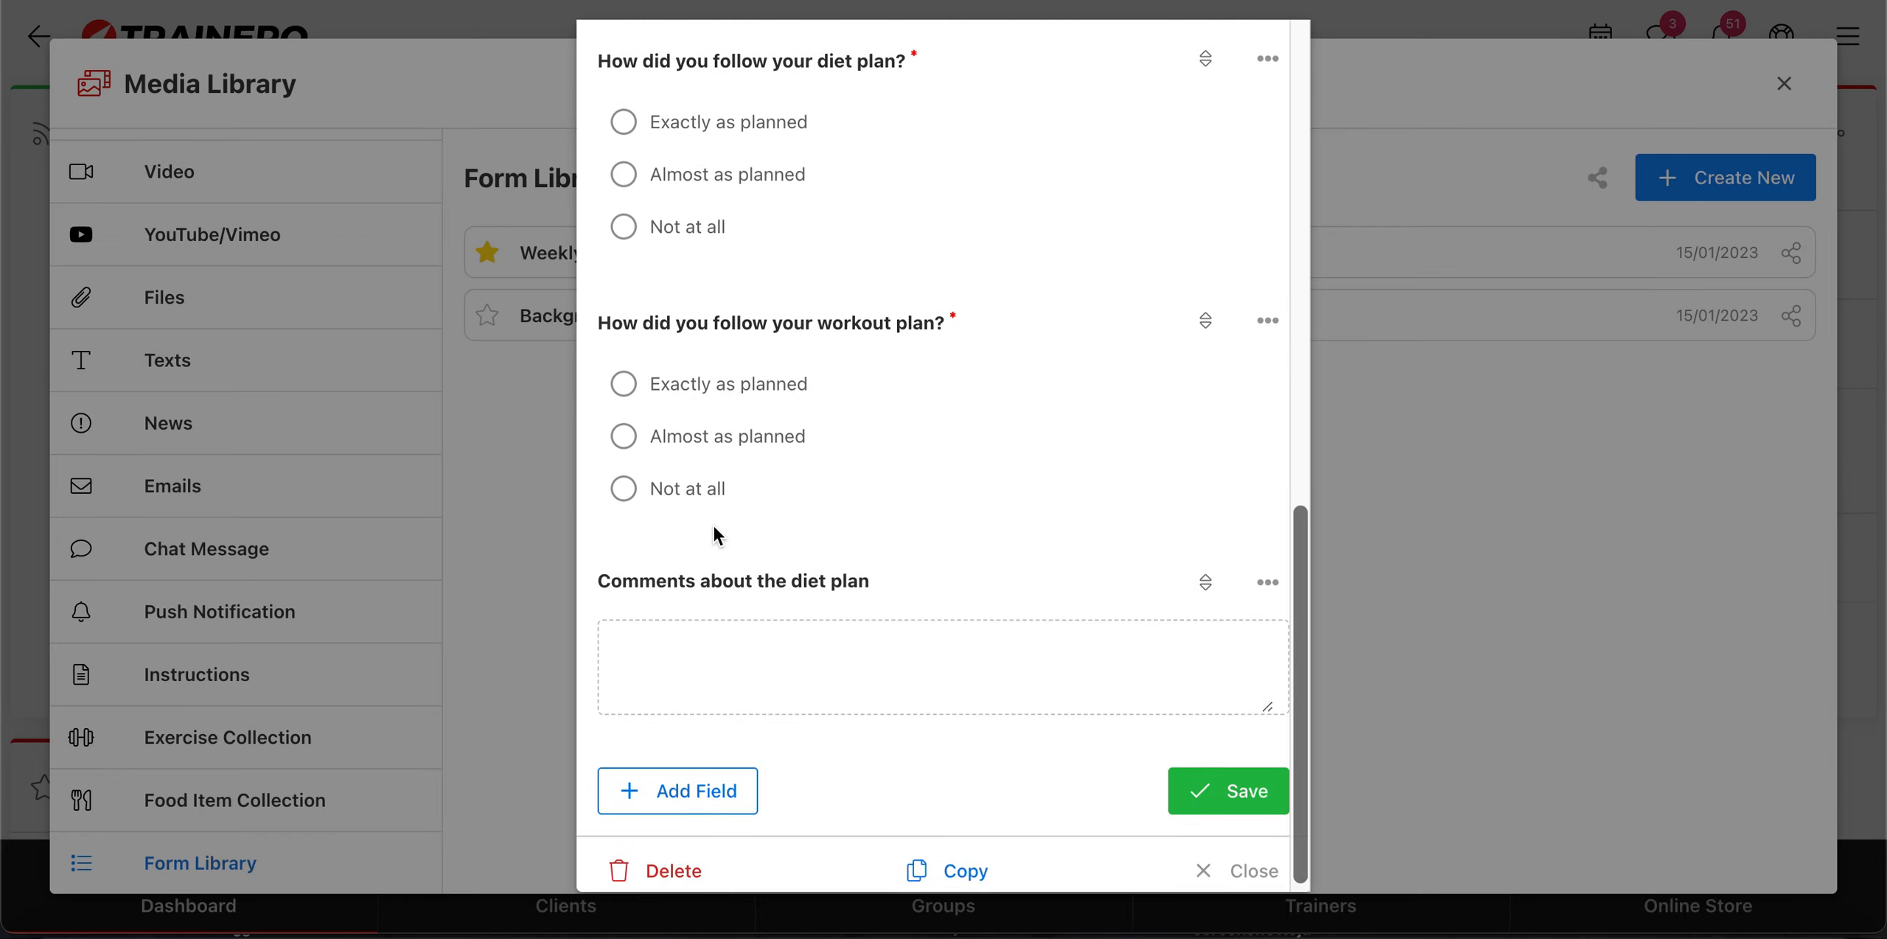
scroll(716, 535, "up", 20)
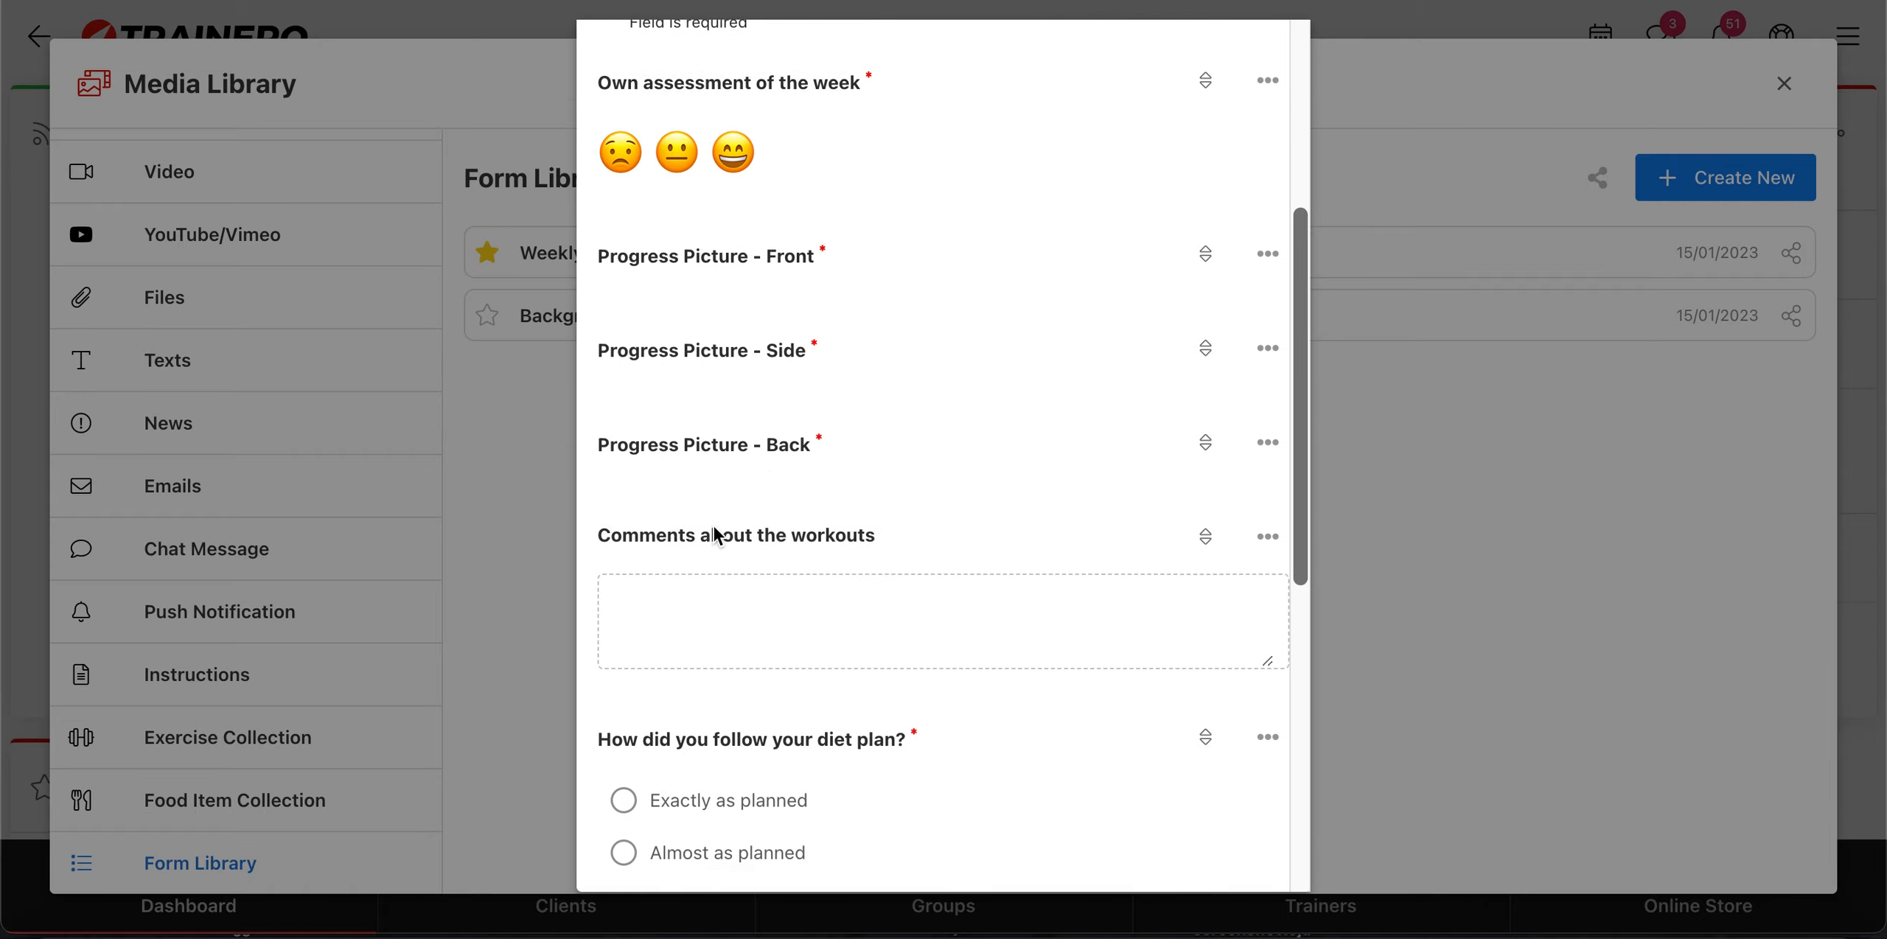
left_click(1272, 67)
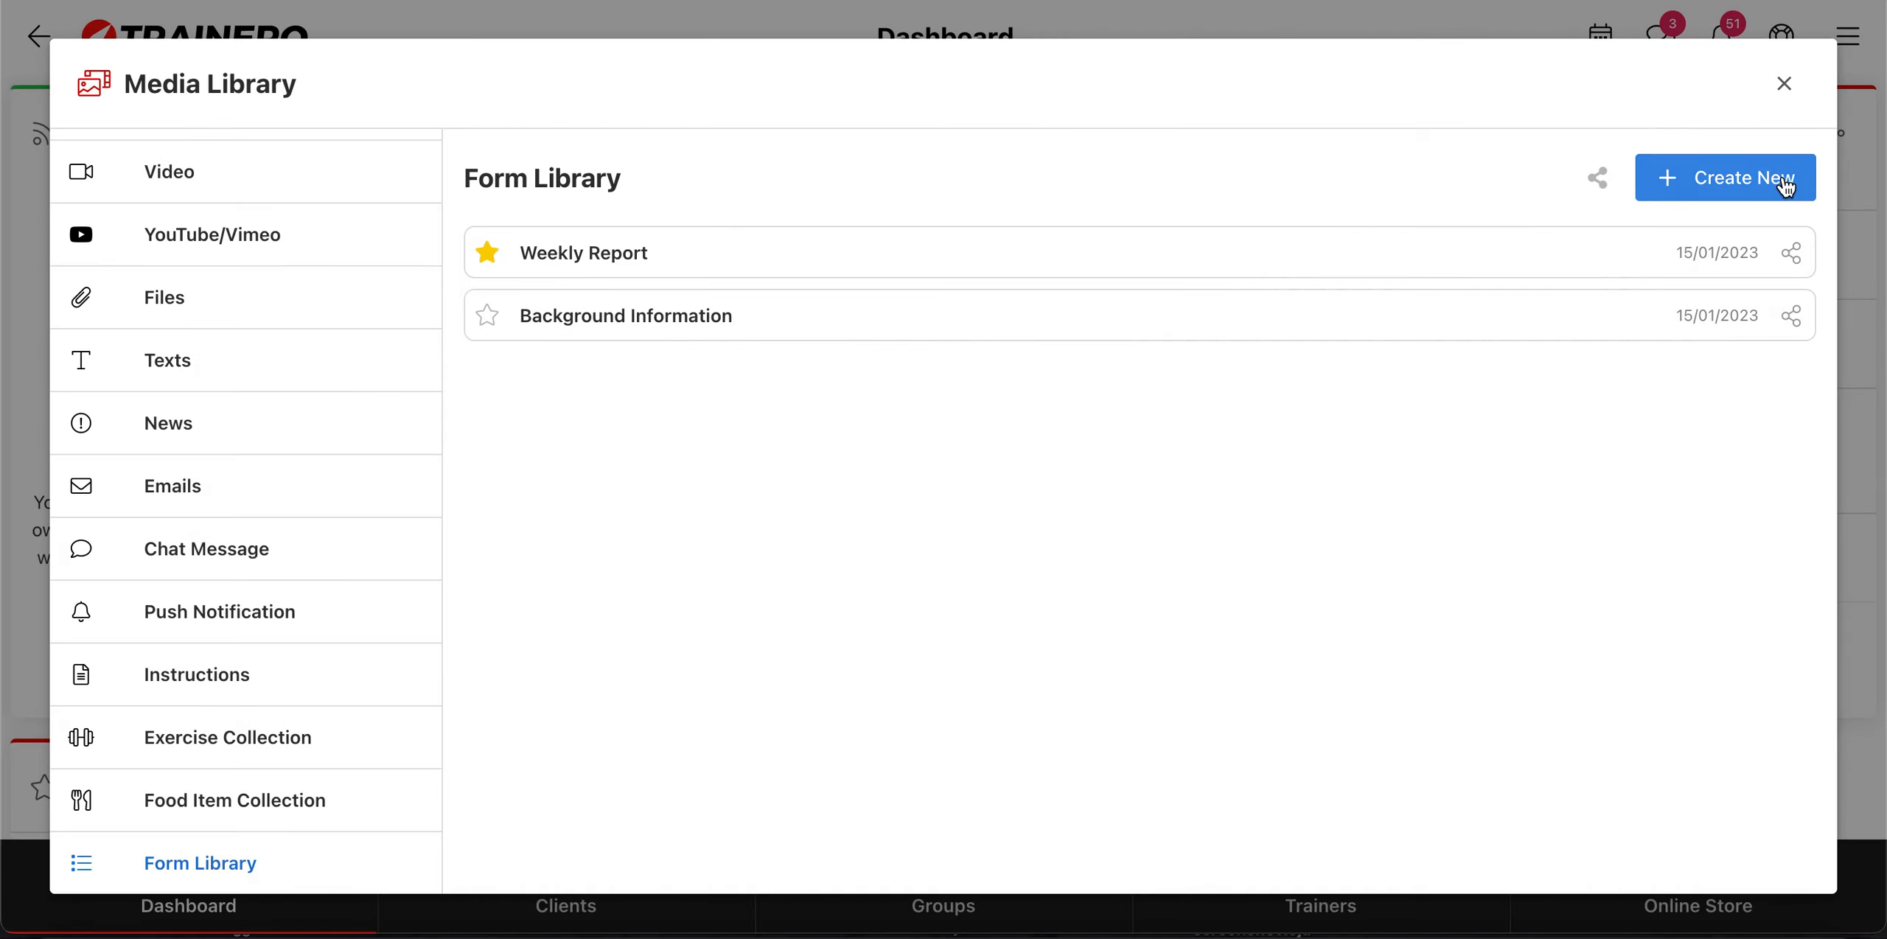
Step: Create a new form named "Example" in the Form Library and save it
left_click(1787, 185)
left_click(766, 228)
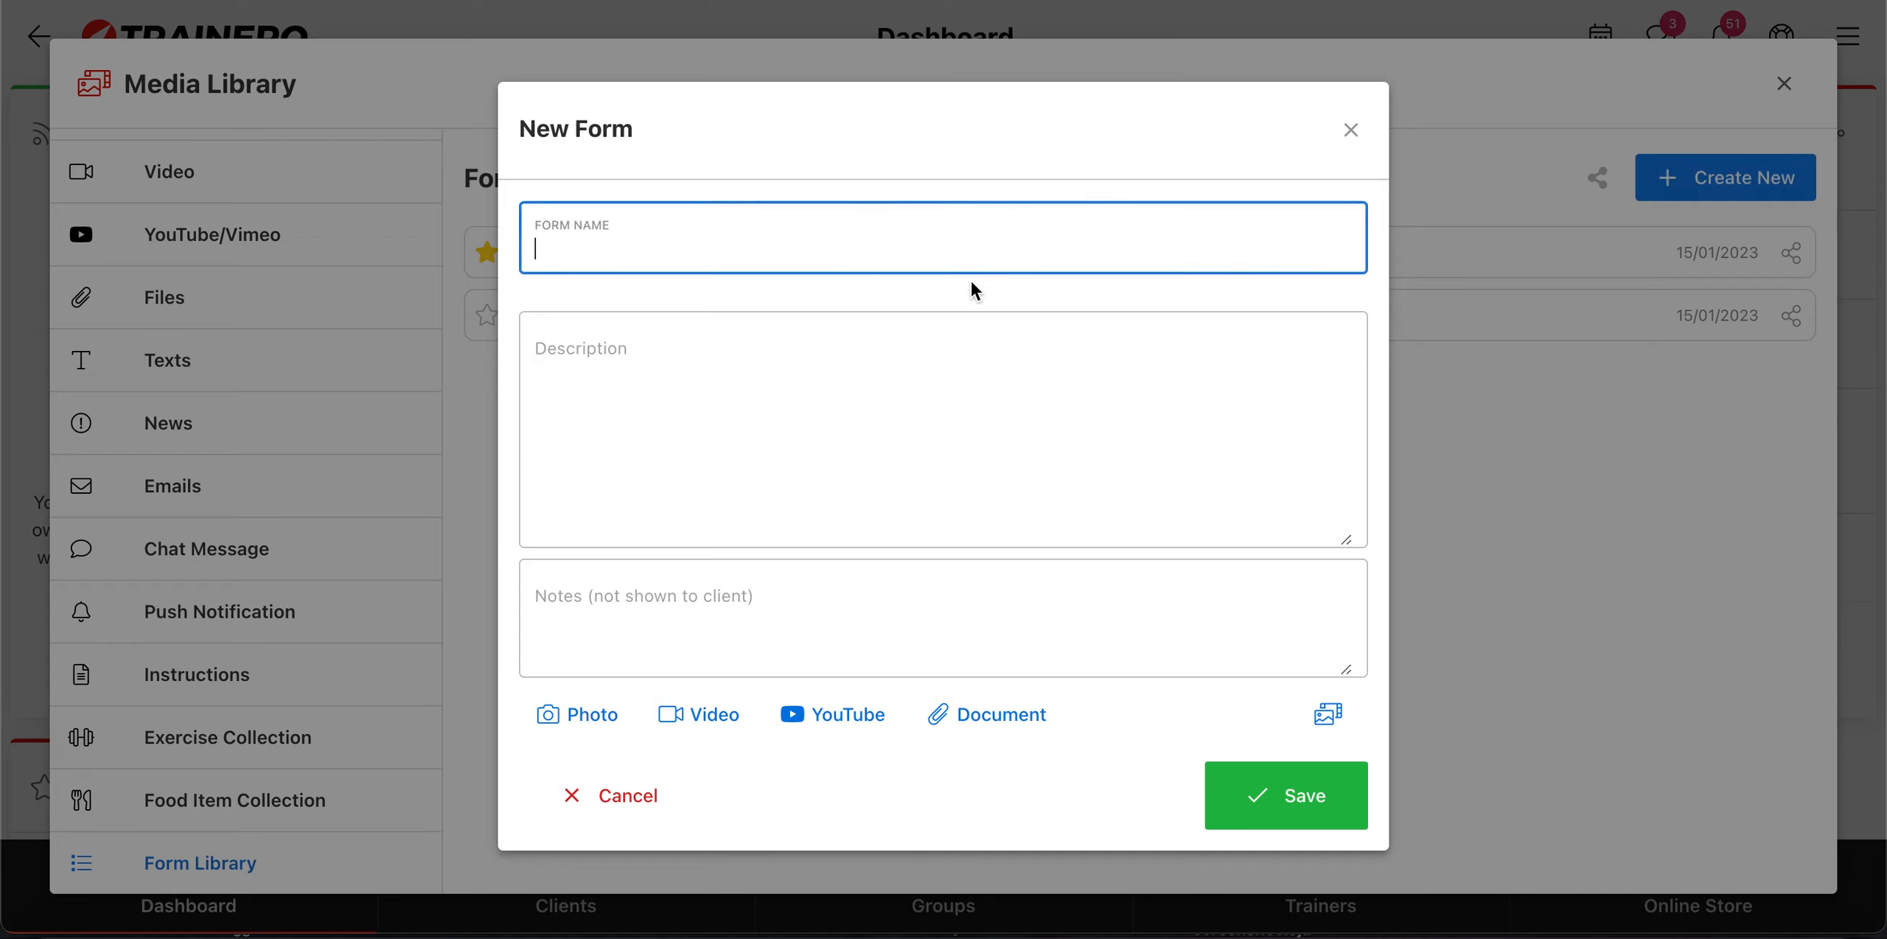
type("Example")
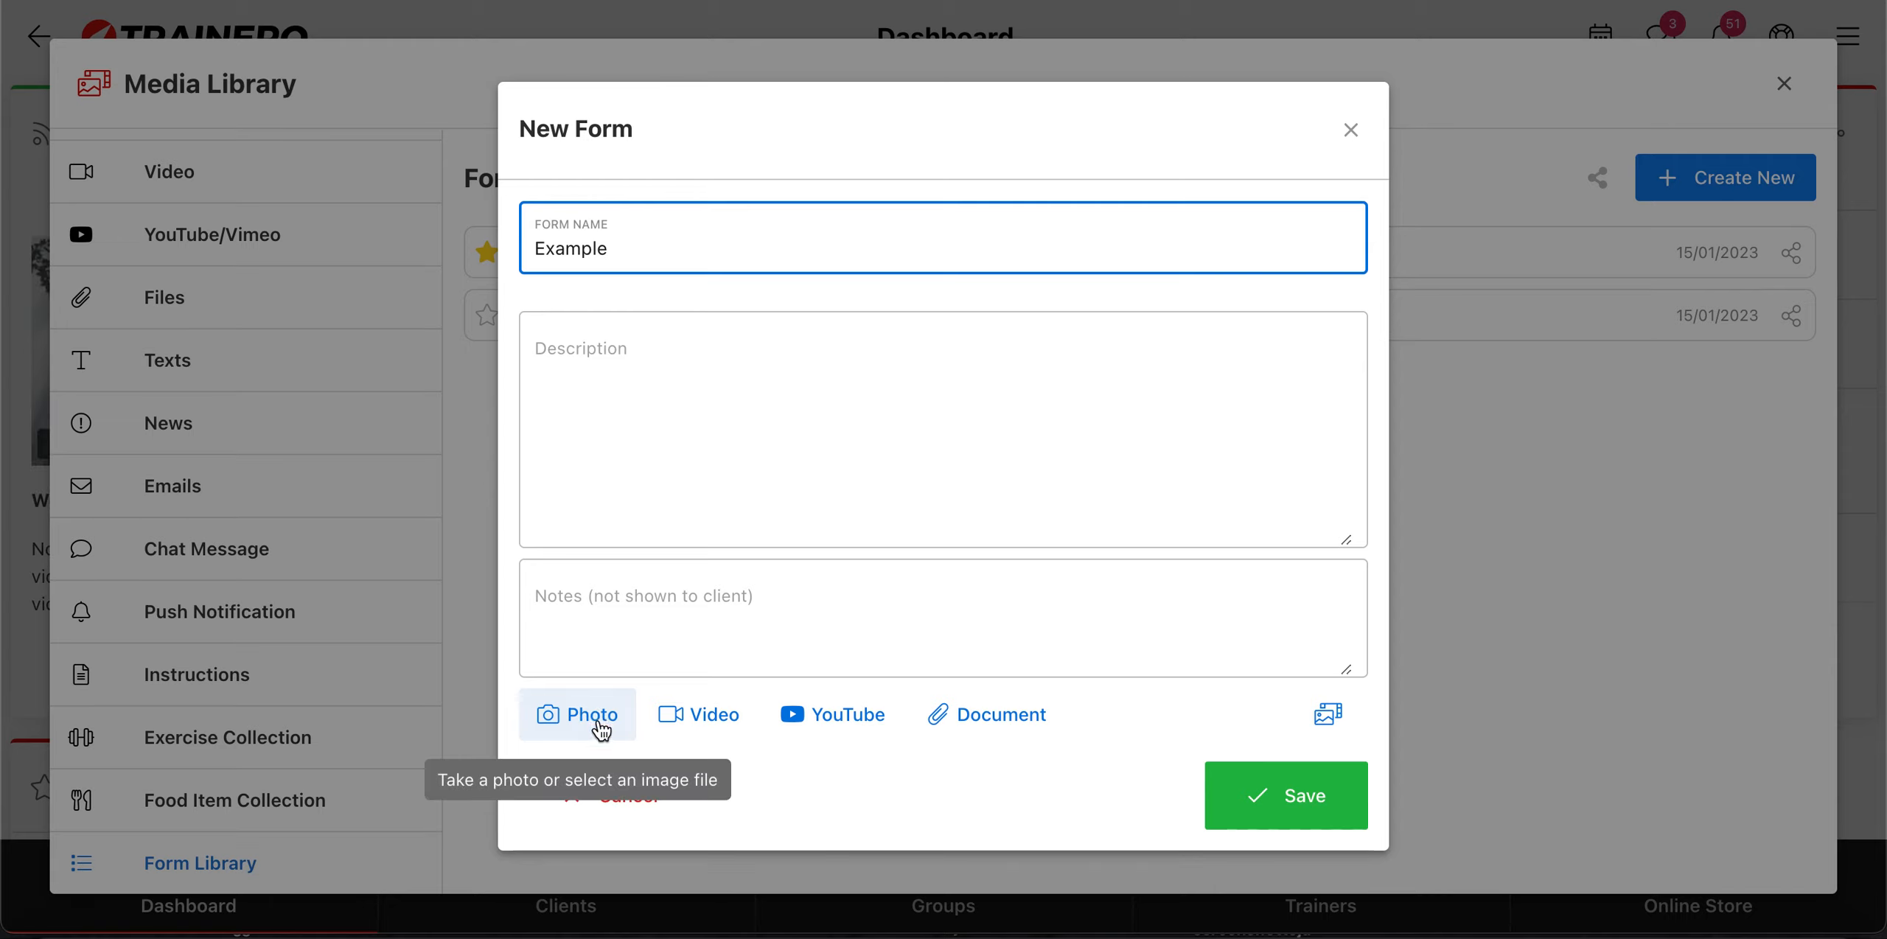
left_click(1303, 800)
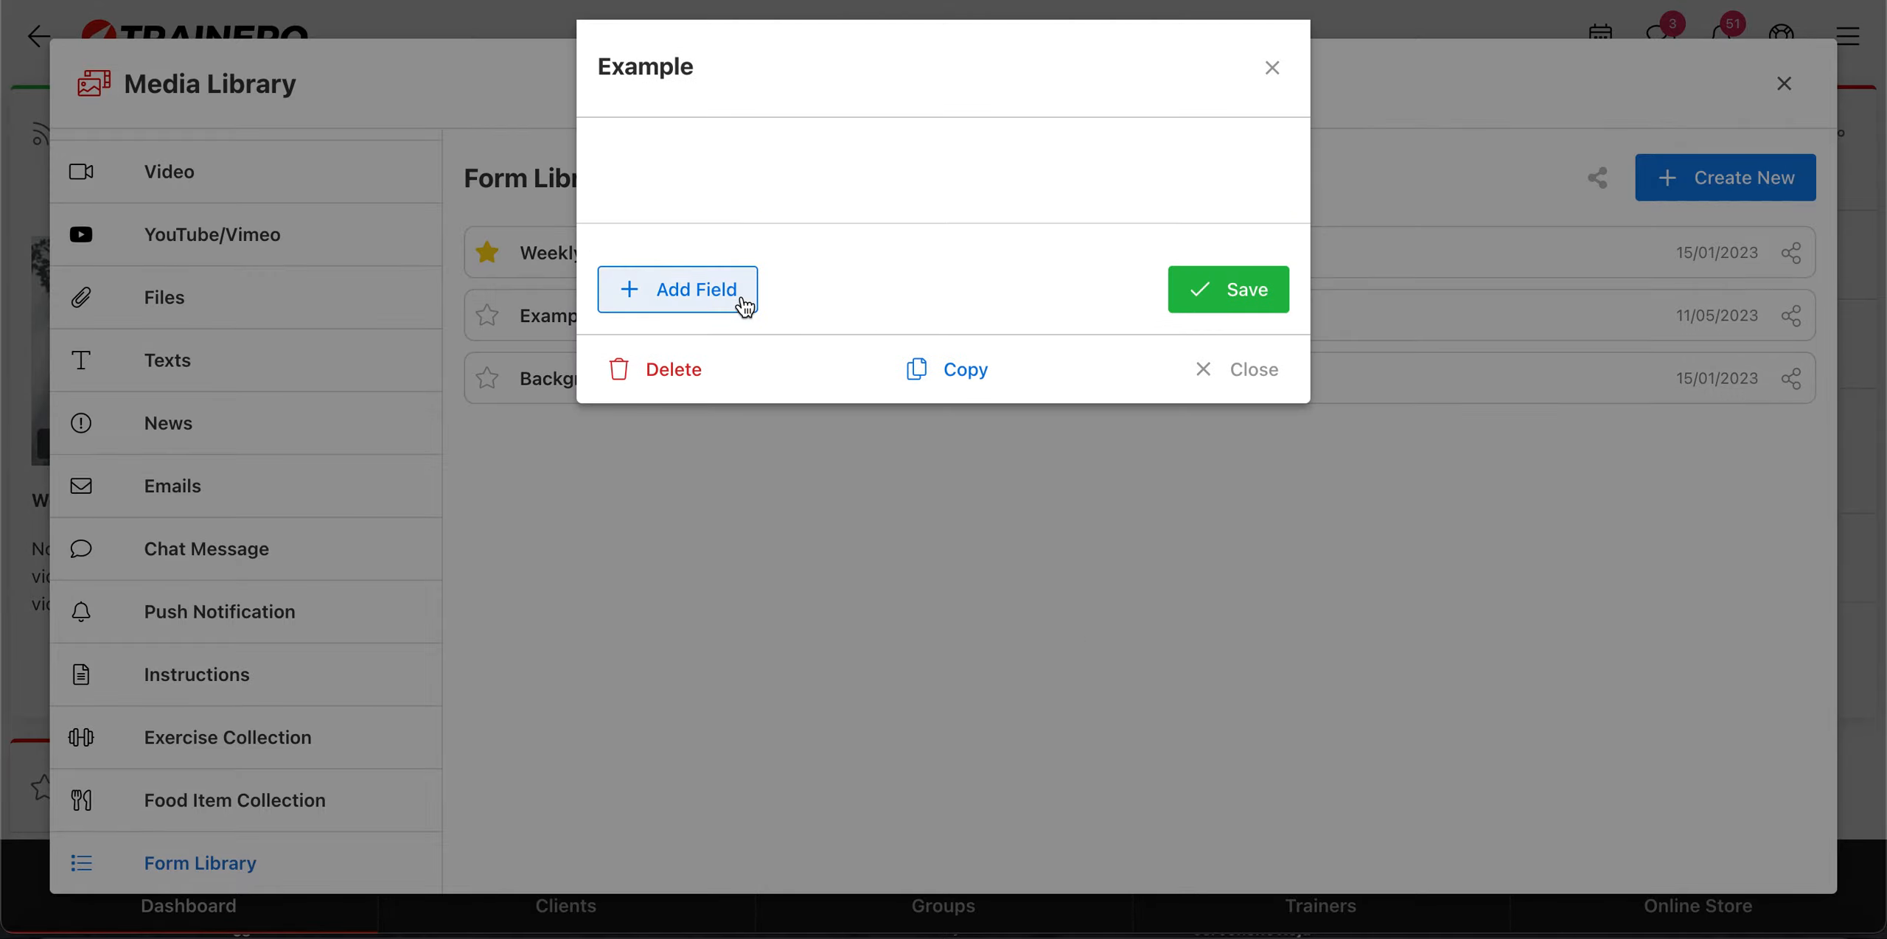
Step: Start a new field named "Age" in the Example form
left_click(693, 291)
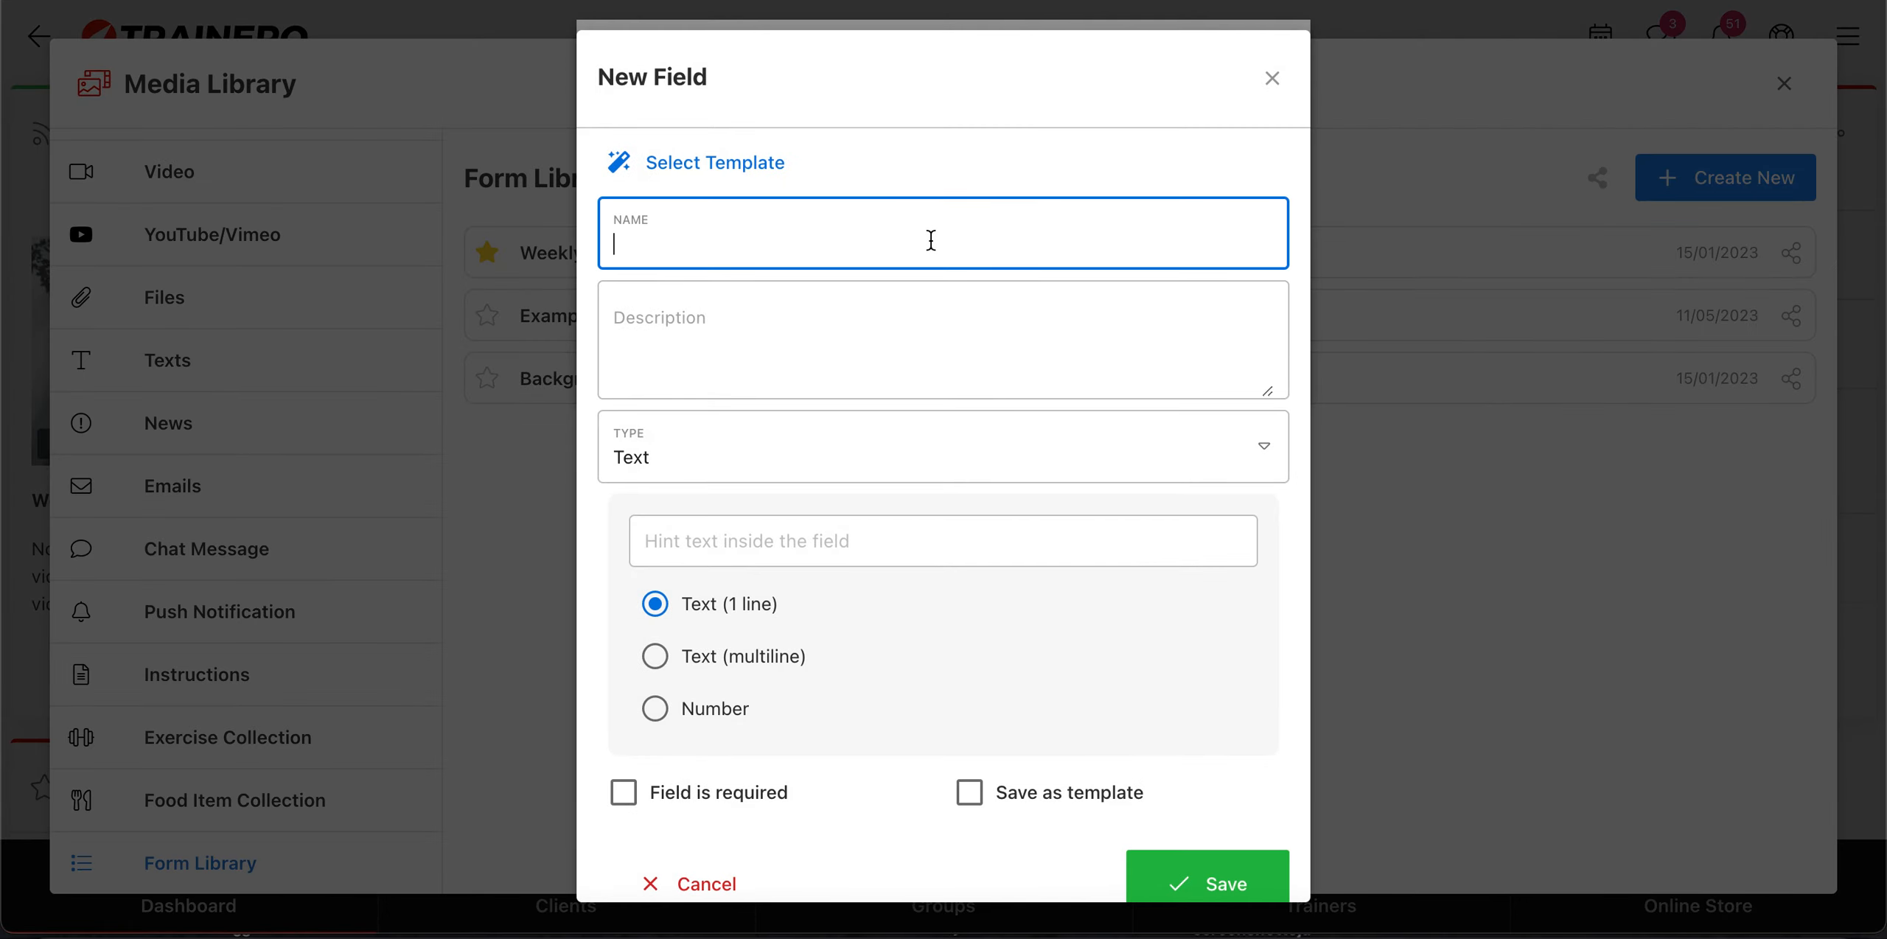
type("Age")
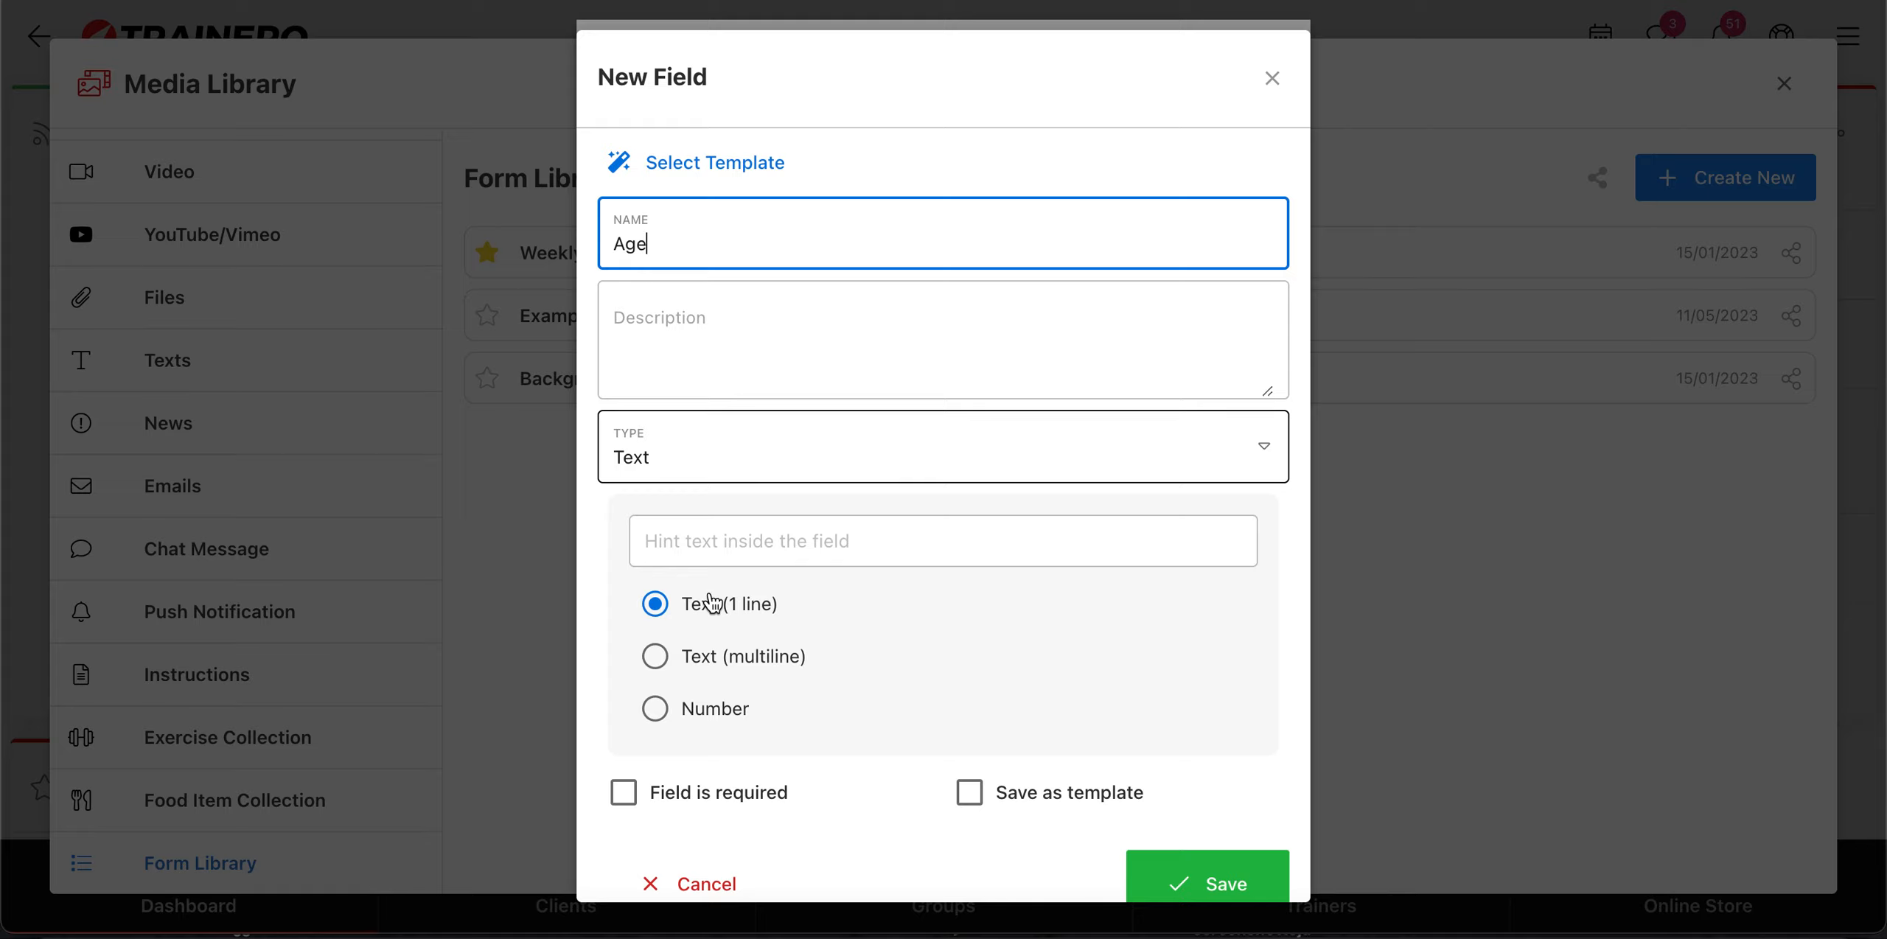
Step: Try the List, Checkbox, Mood and Photo/Video/File types for the Age field
left_click(760, 470)
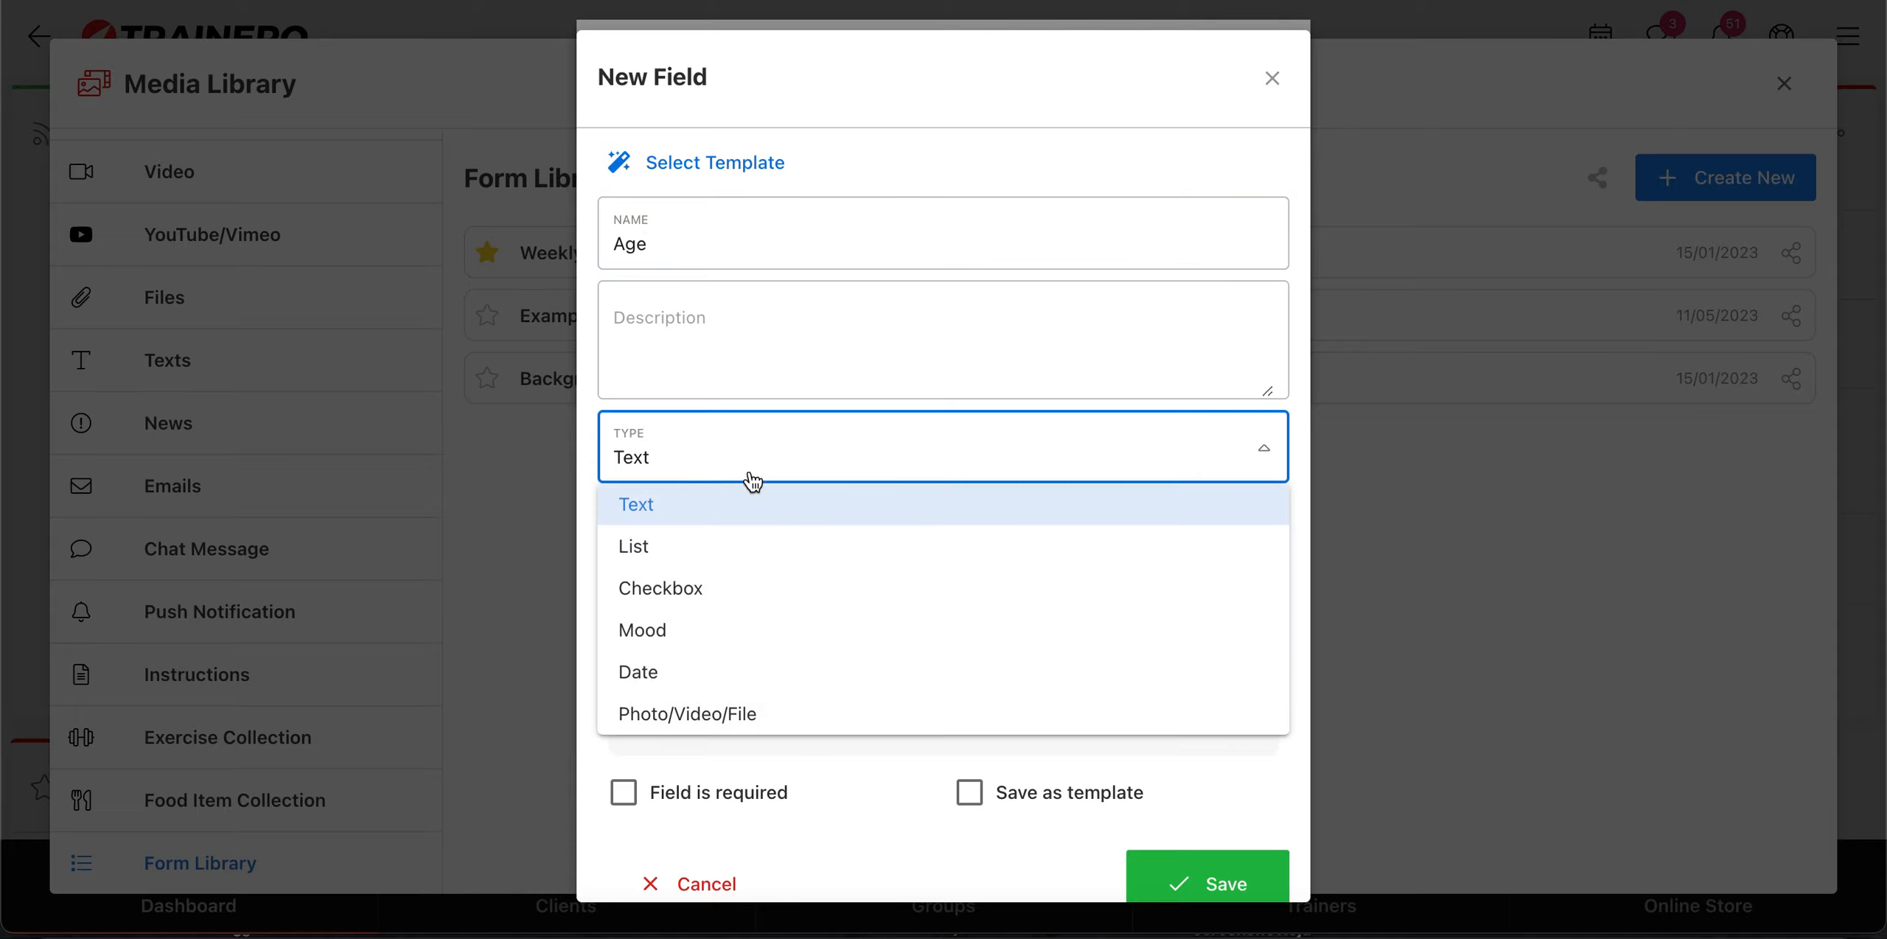
left_click(704, 557)
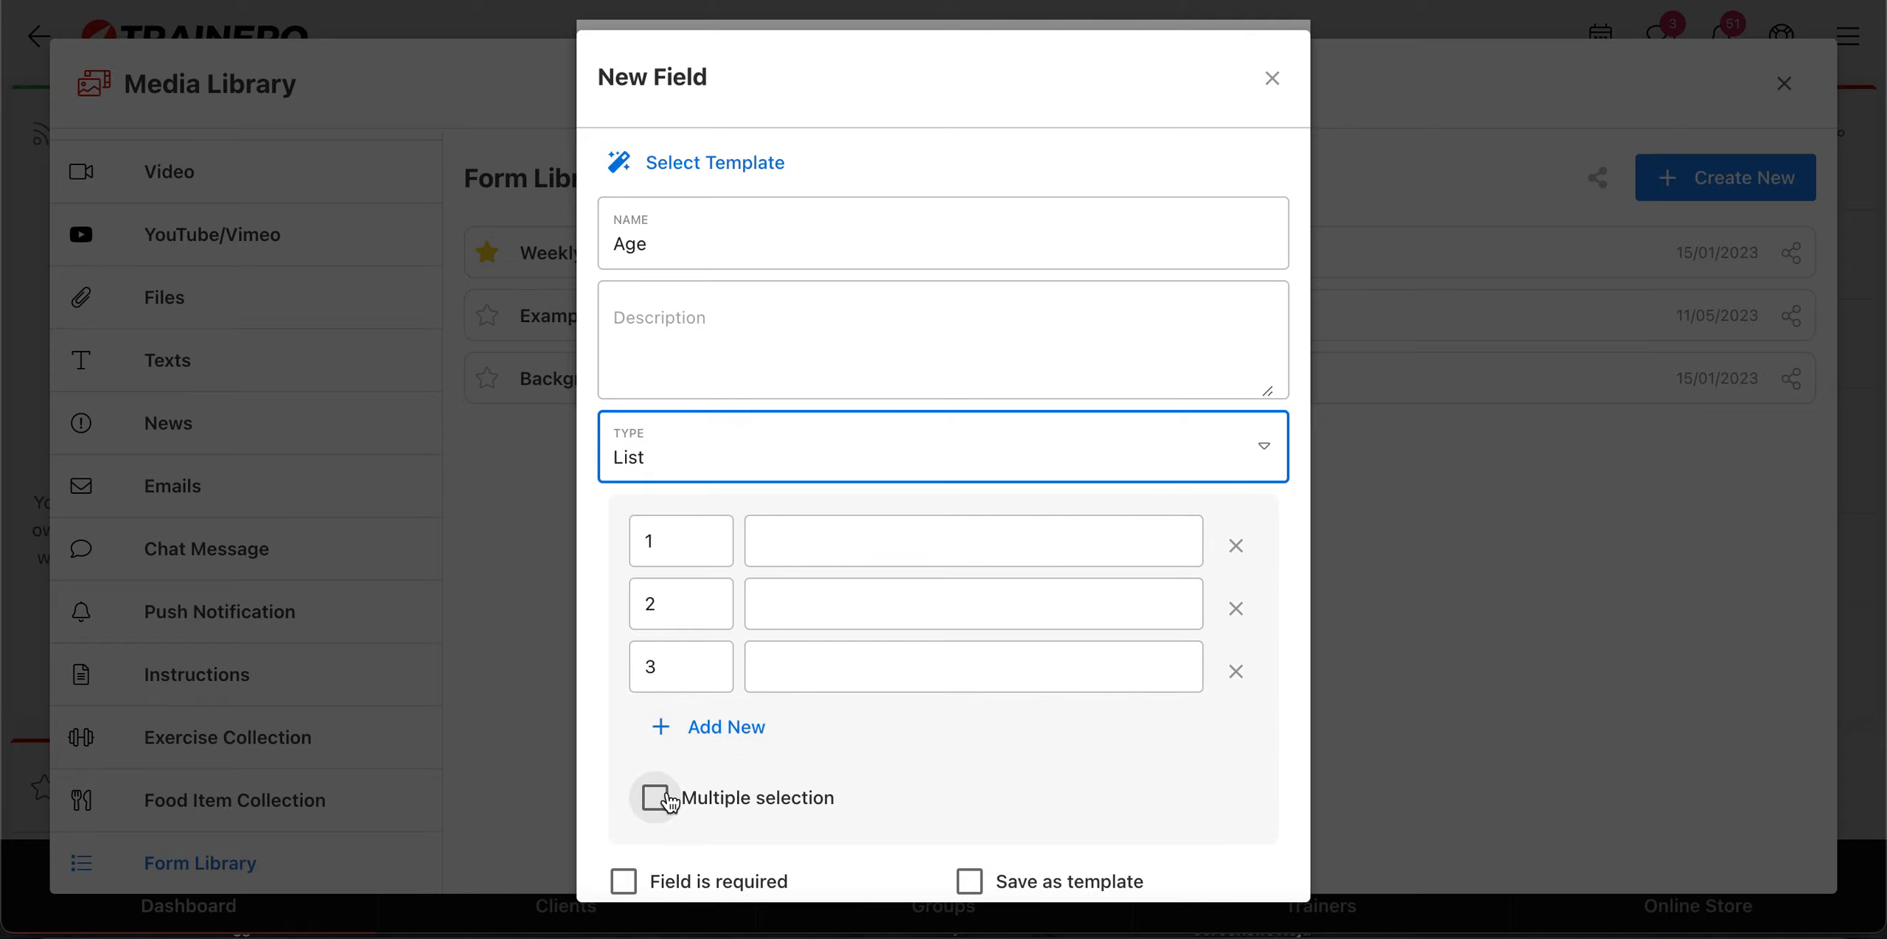
left_click(750, 463)
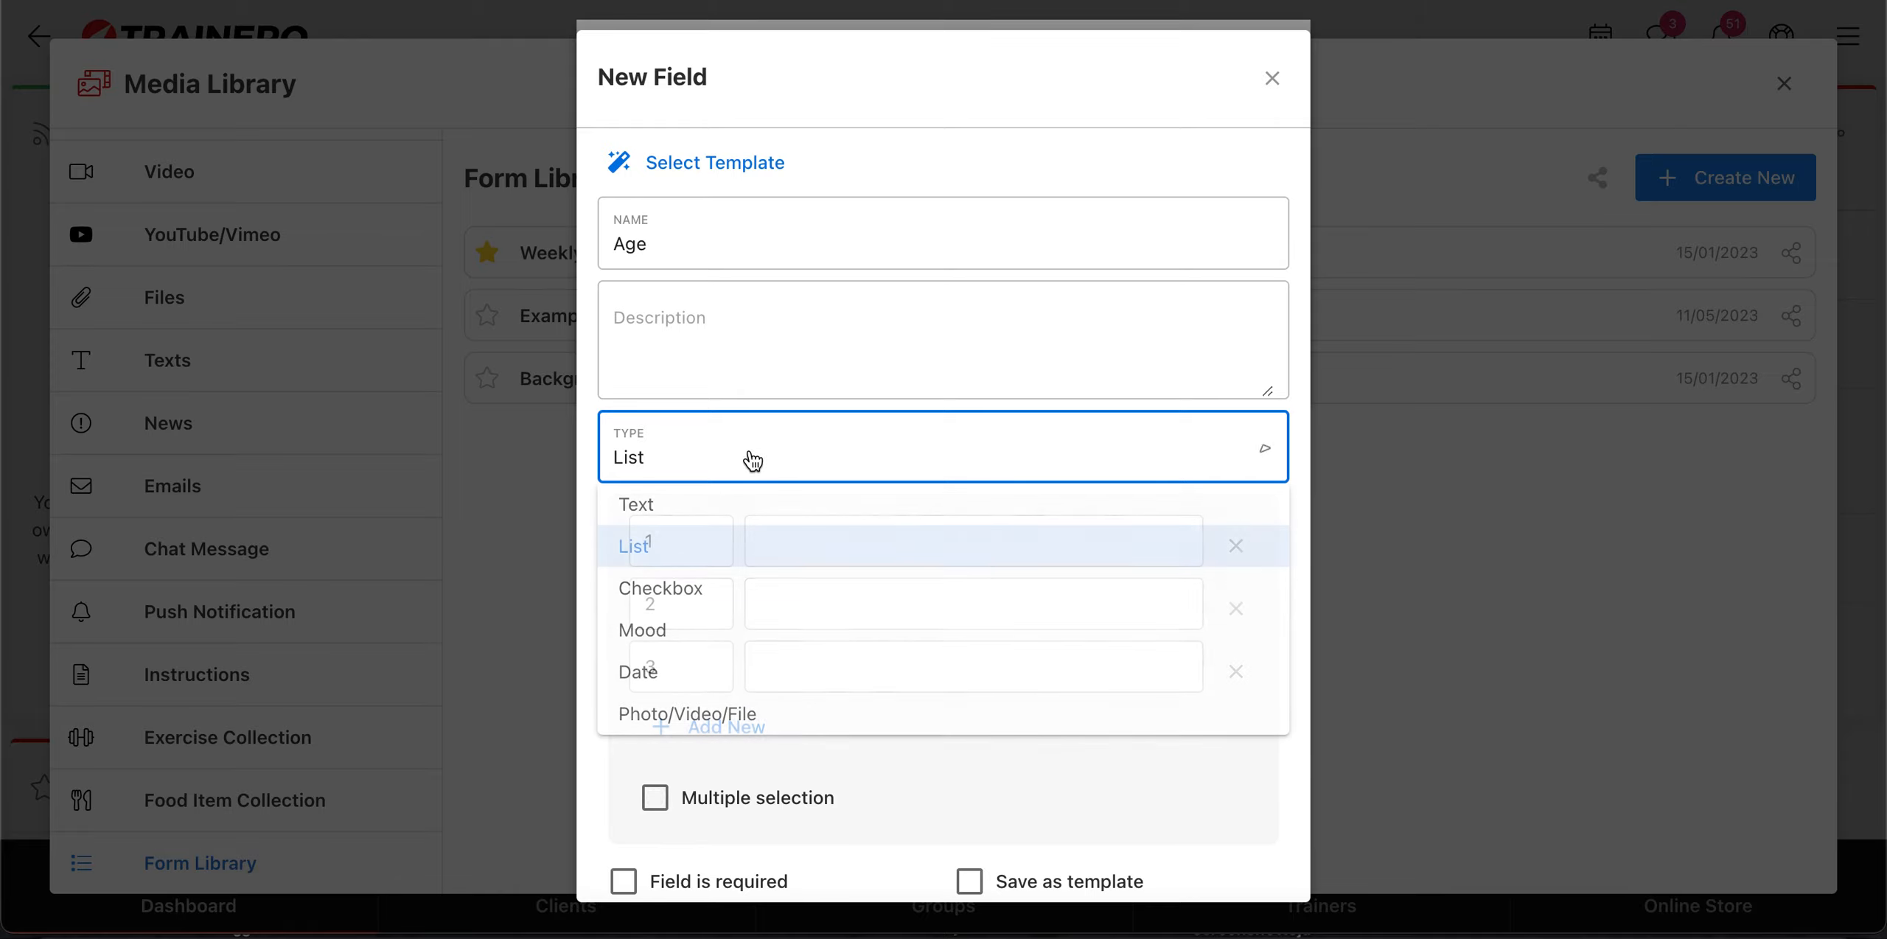
left_click(716, 593)
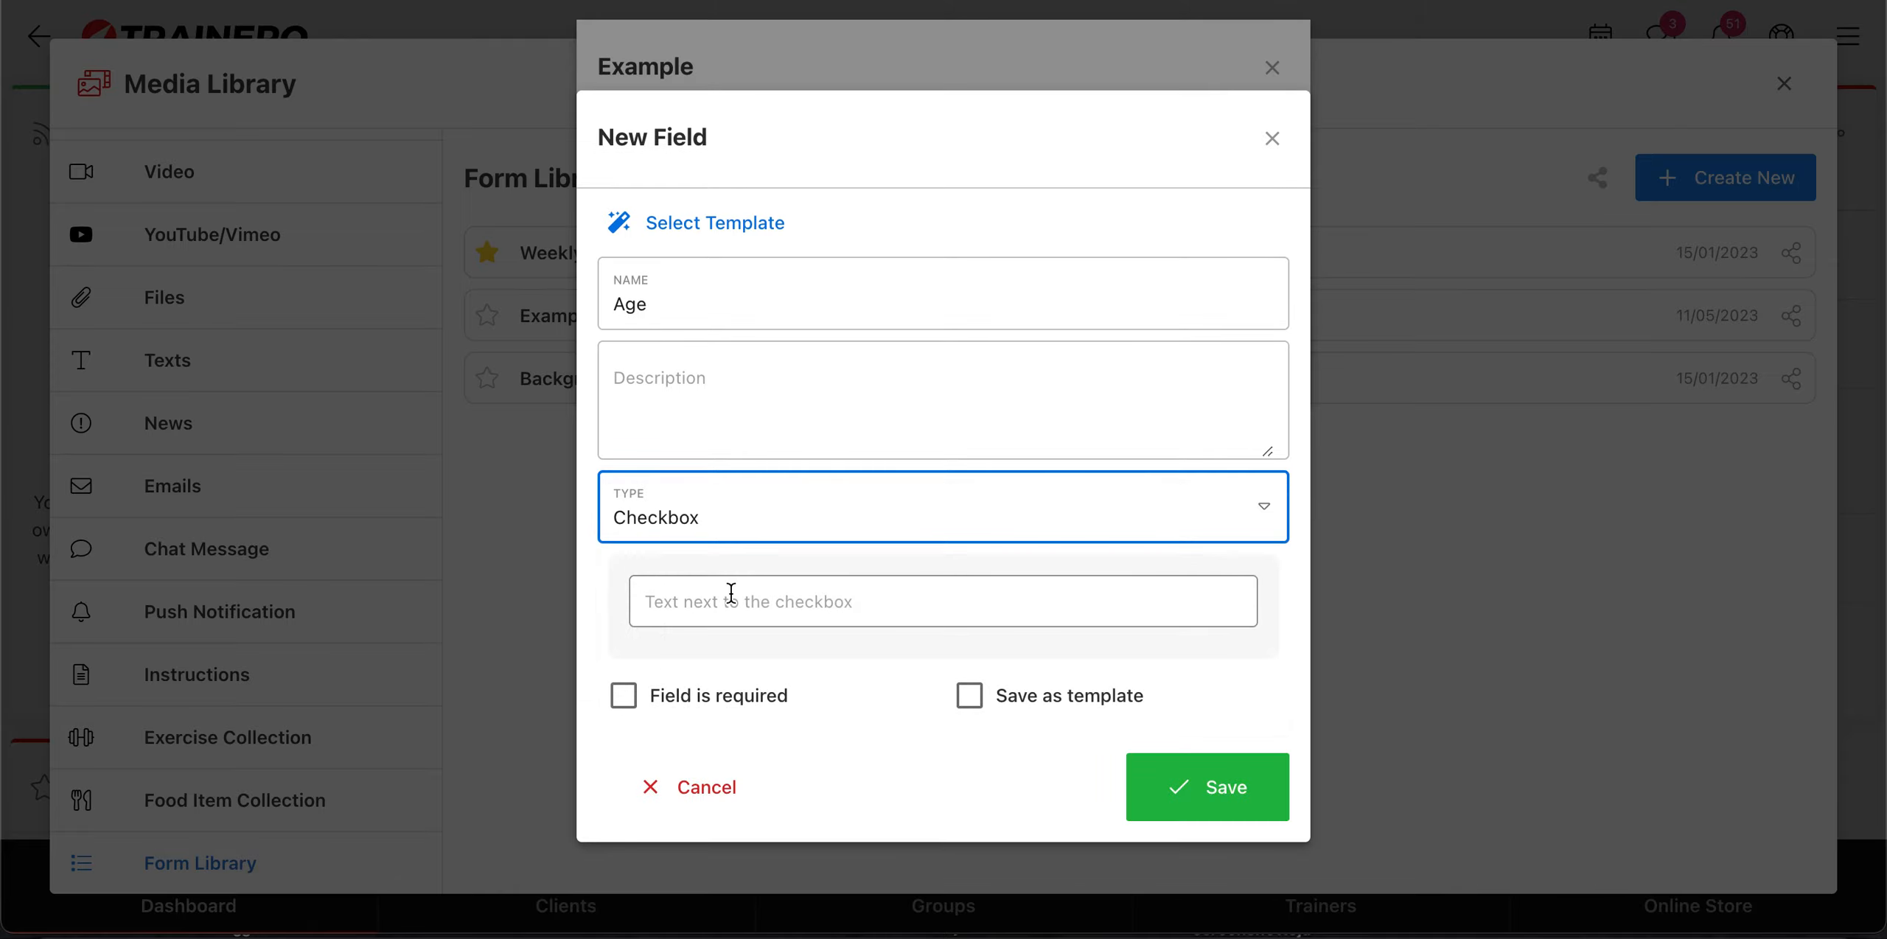
left_click(734, 525)
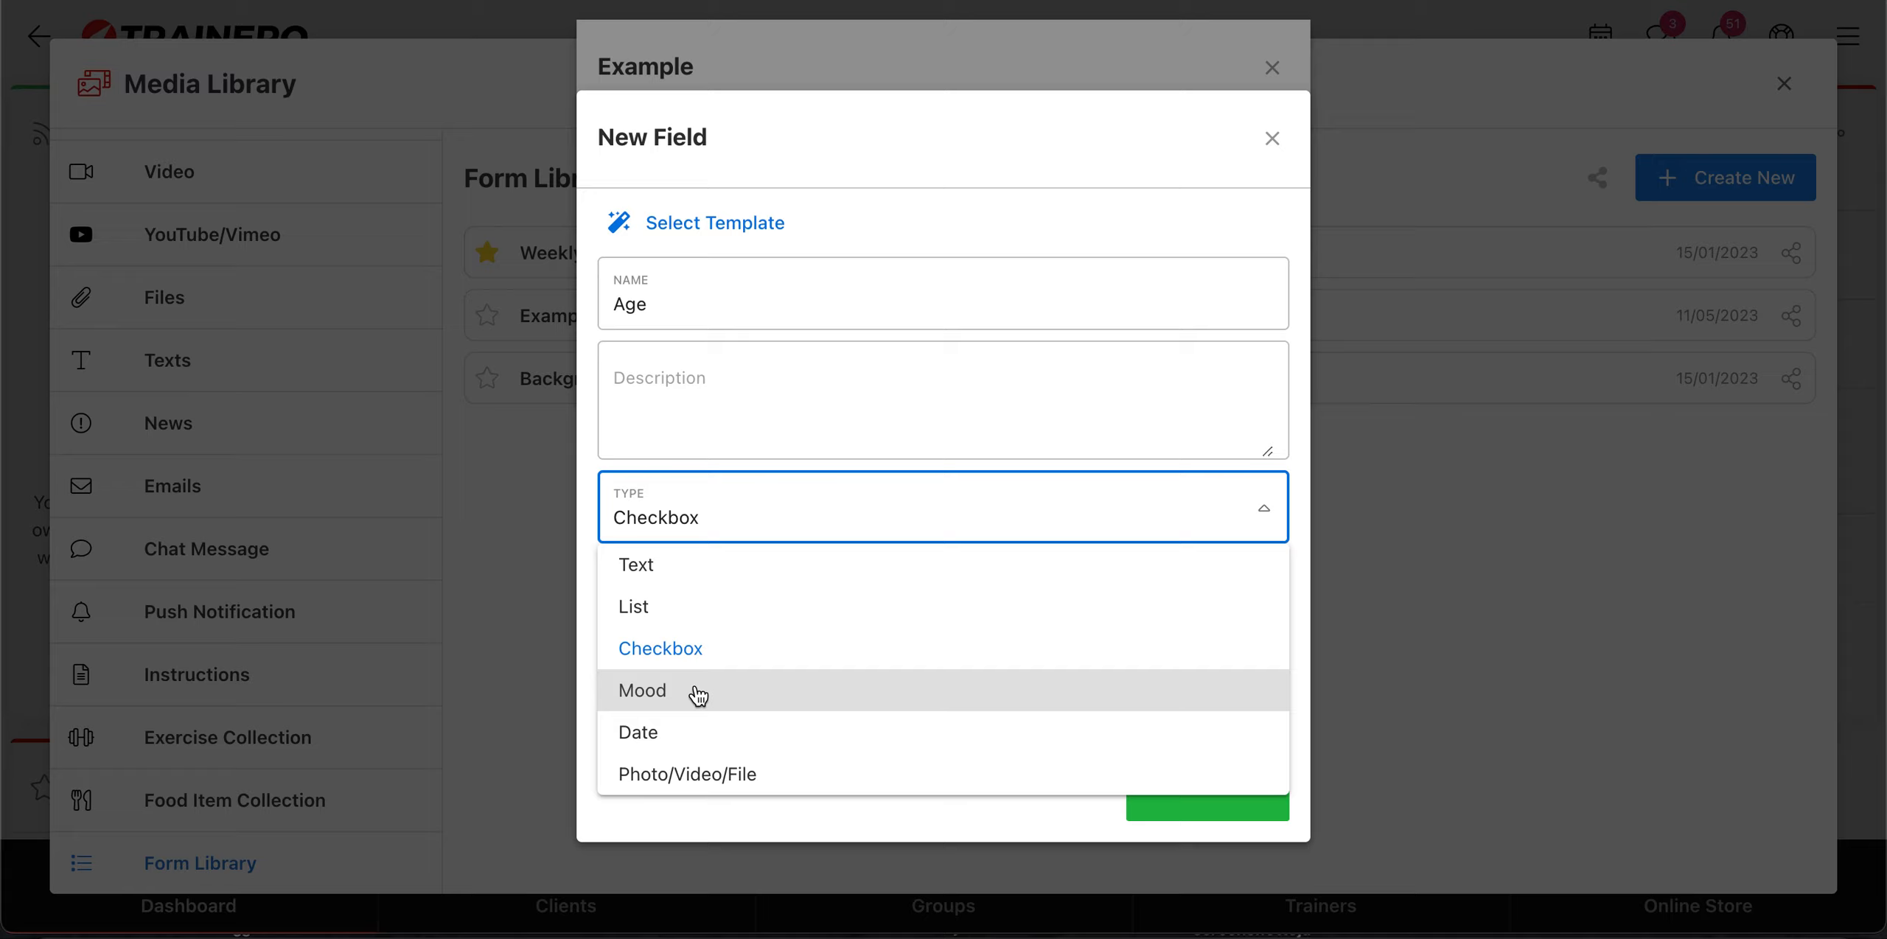
left_click(699, 695)
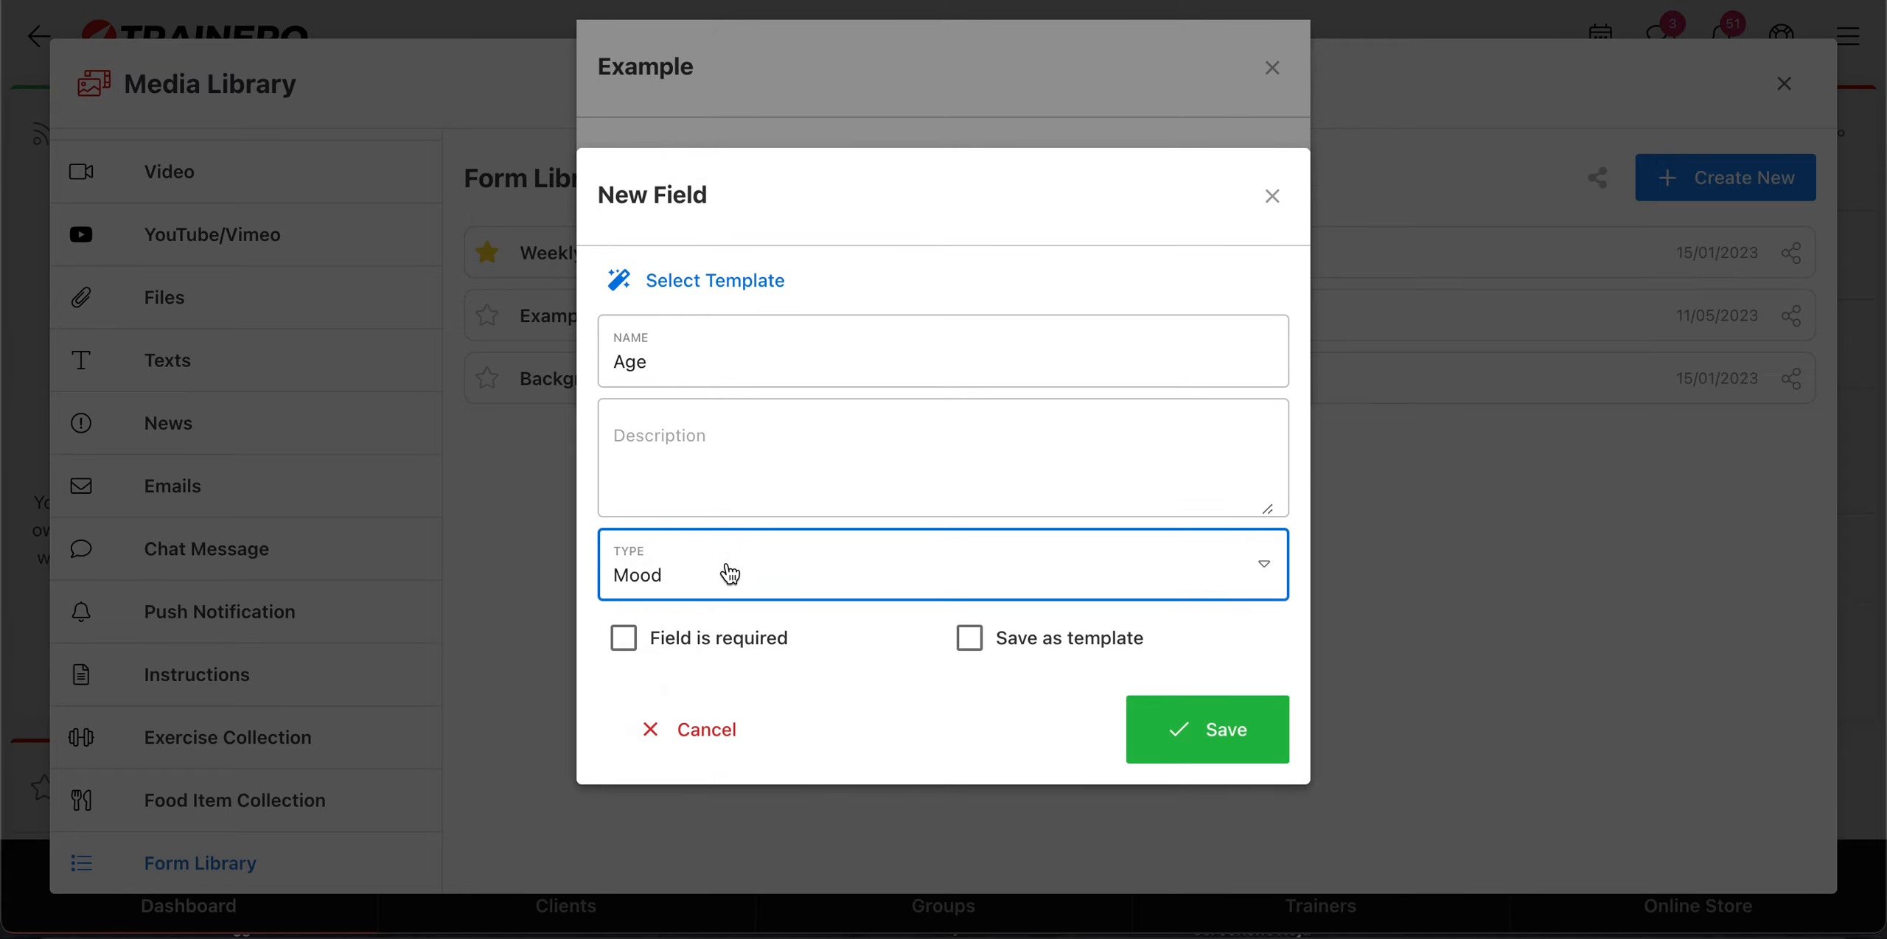
left_click(718, 589)
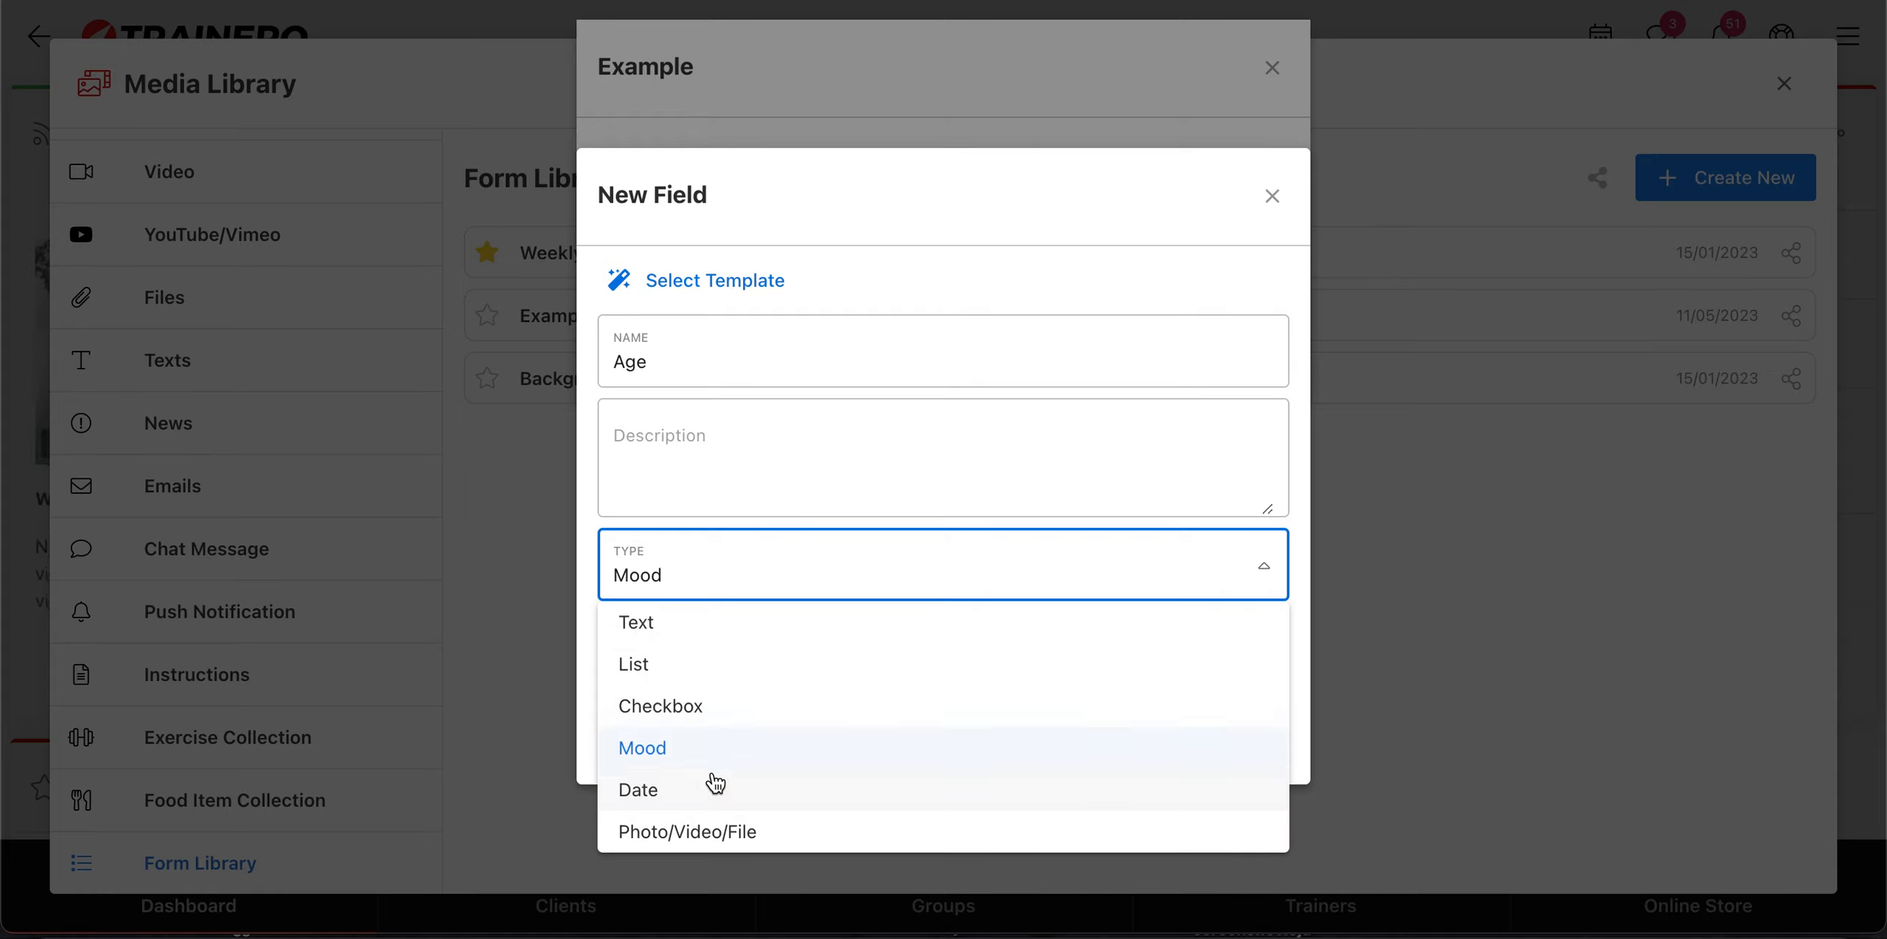
left_click(770, 836)
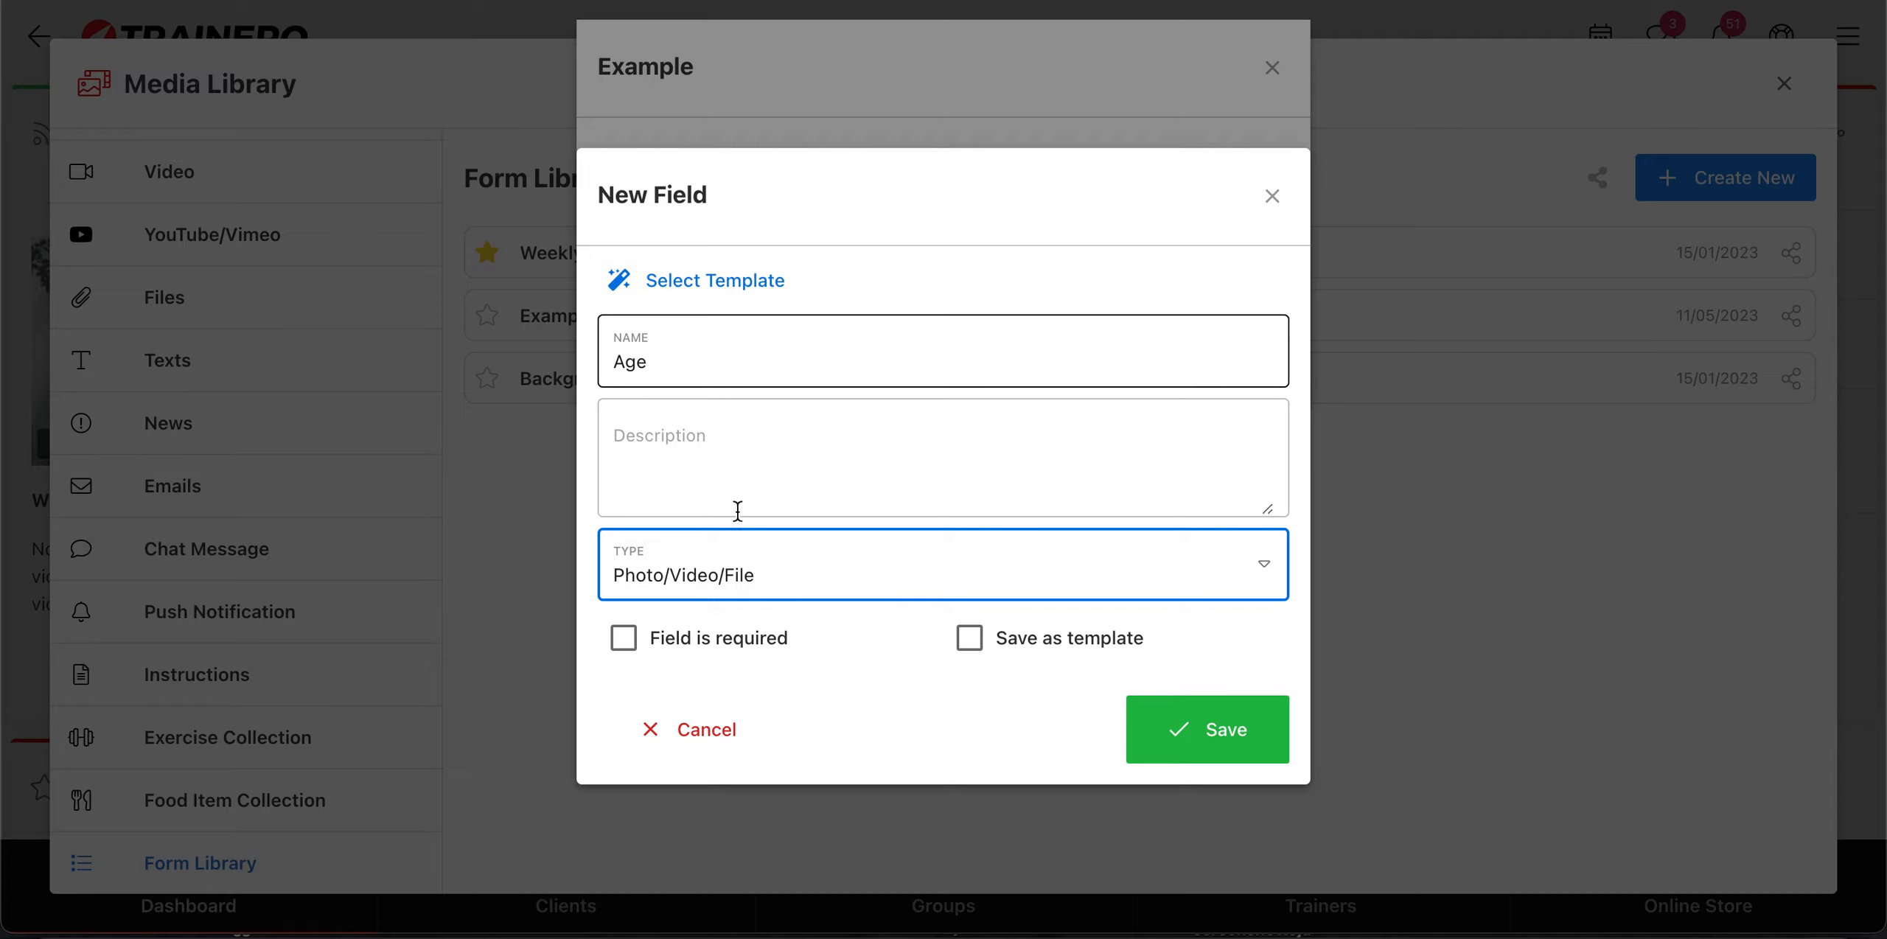
Step: Set the Age field's type to Text with the Number option and save the field
left_click(821, 585)
left_click(726, 634)
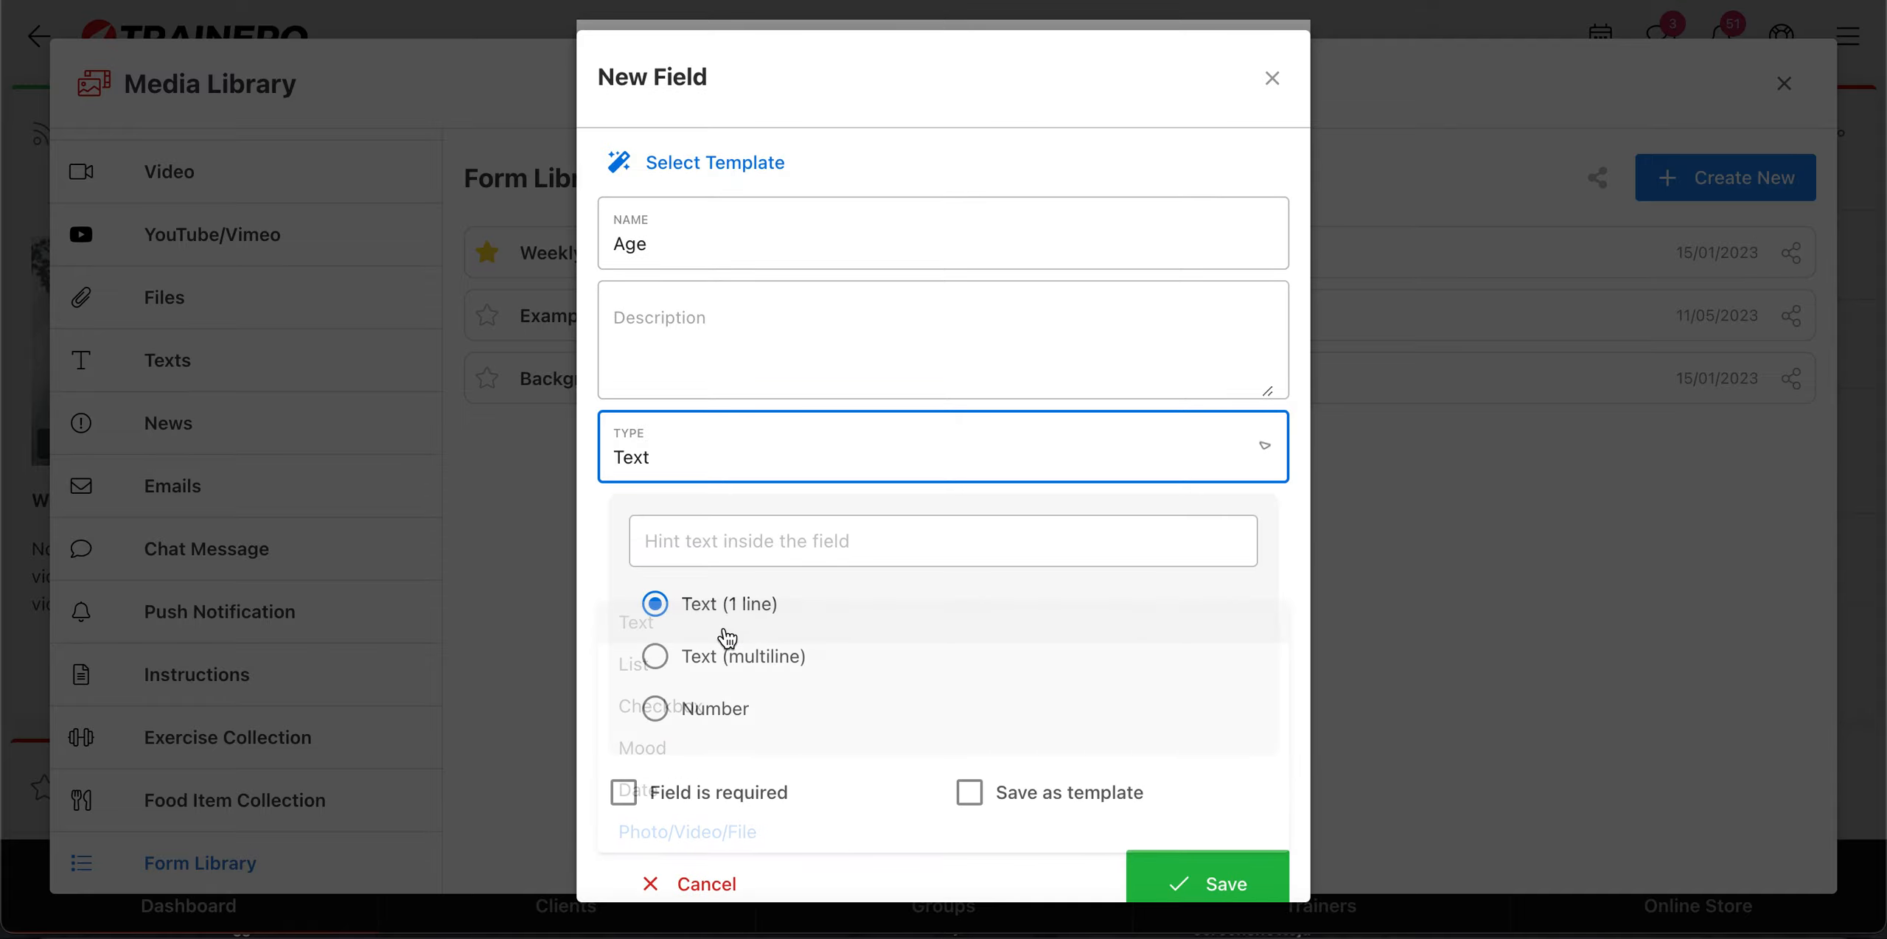
left_click(655, 710)
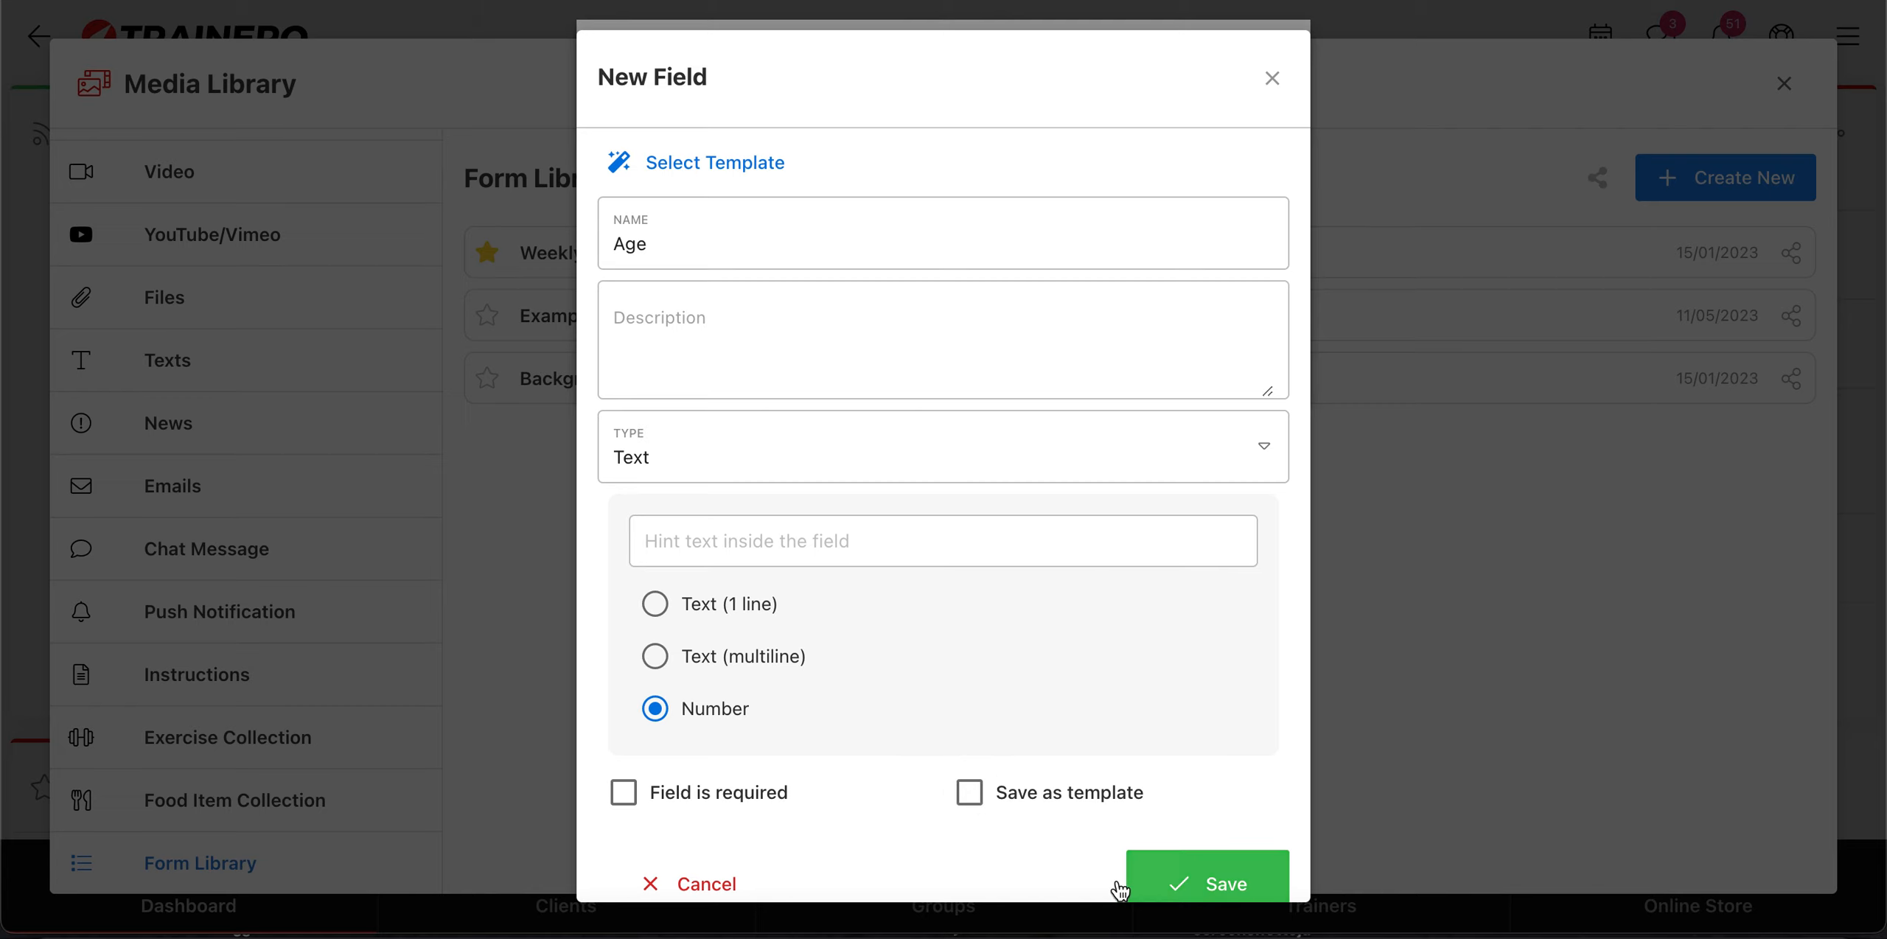
left_click(1201, 882)
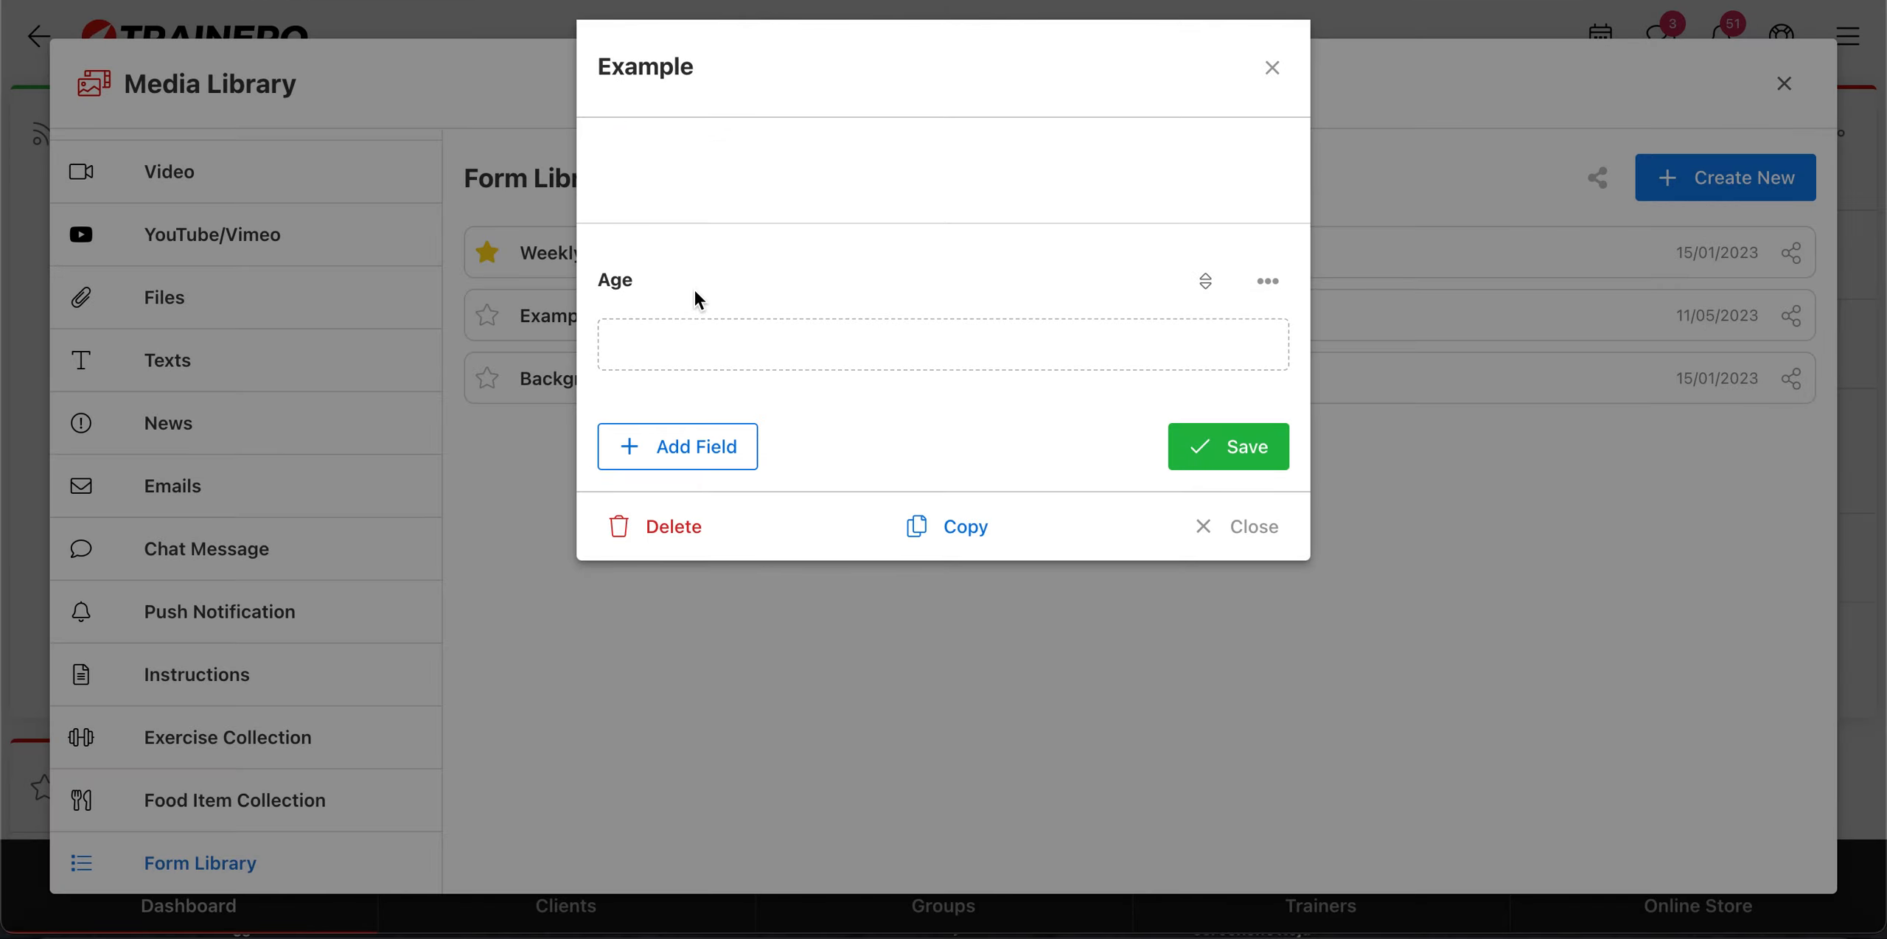
Step: Add a field named "Goal" to the Example form, using the Text (multiline) option, and save the field
left_click(715, 456)
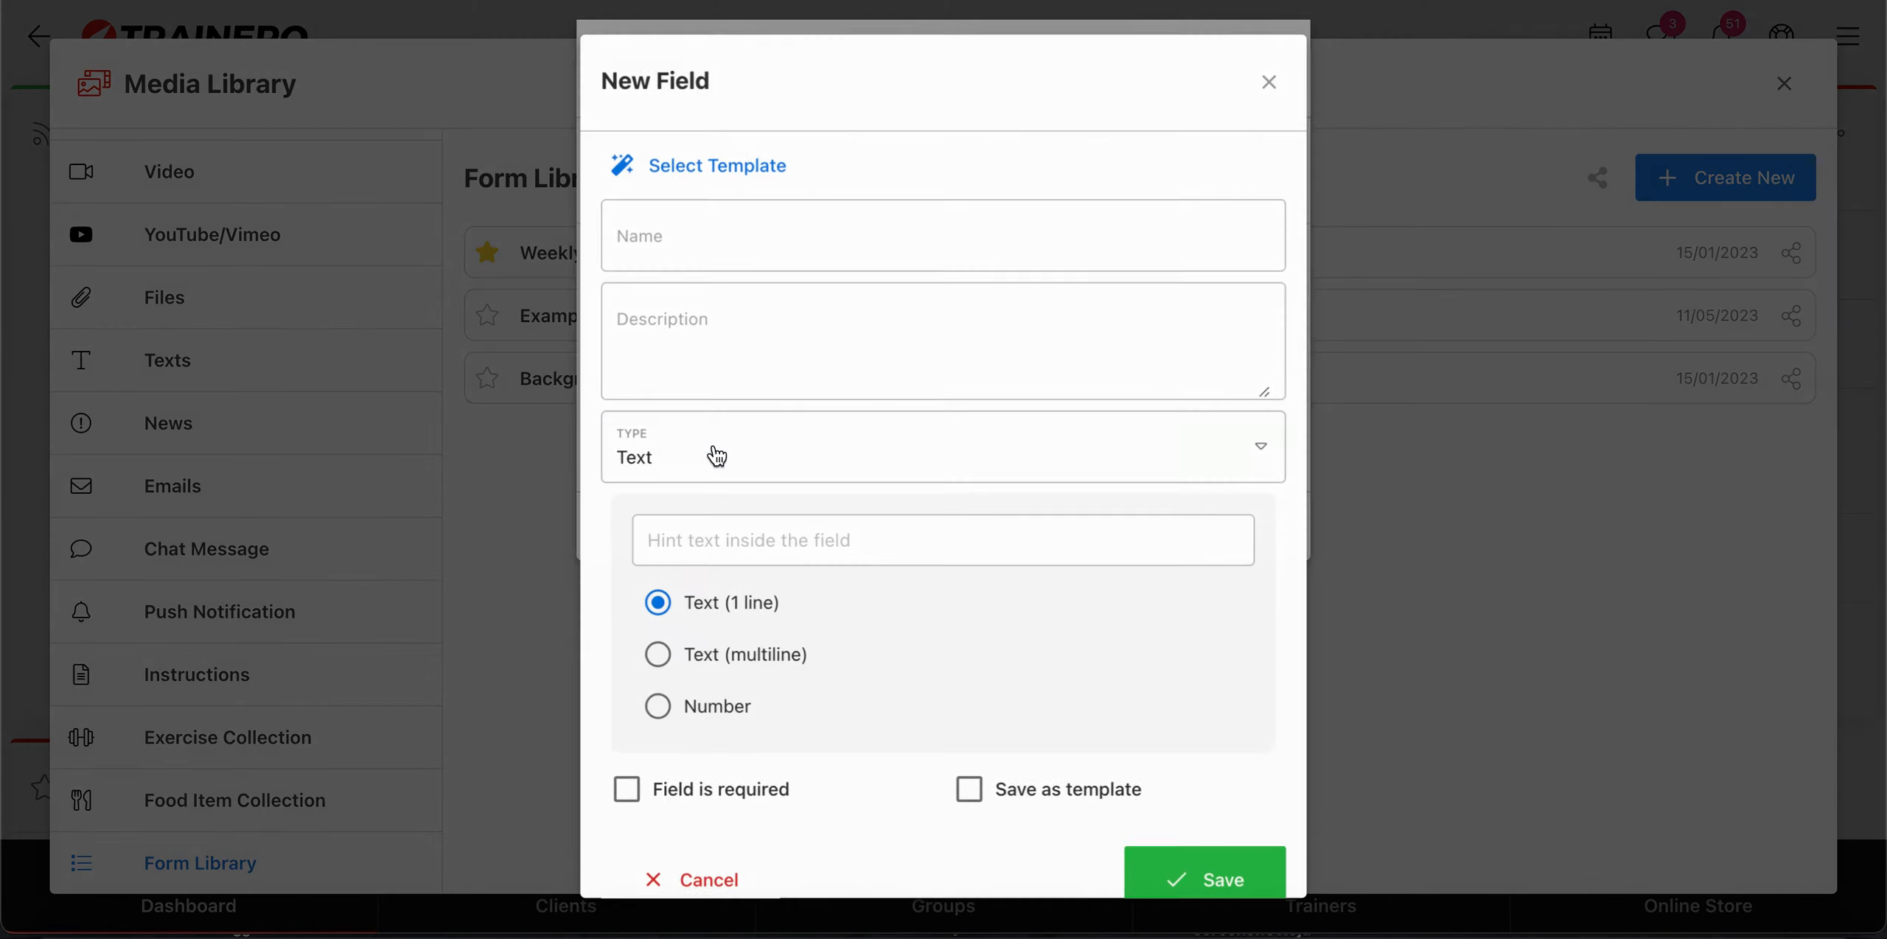
left_click(813, 225)
type("Goal")
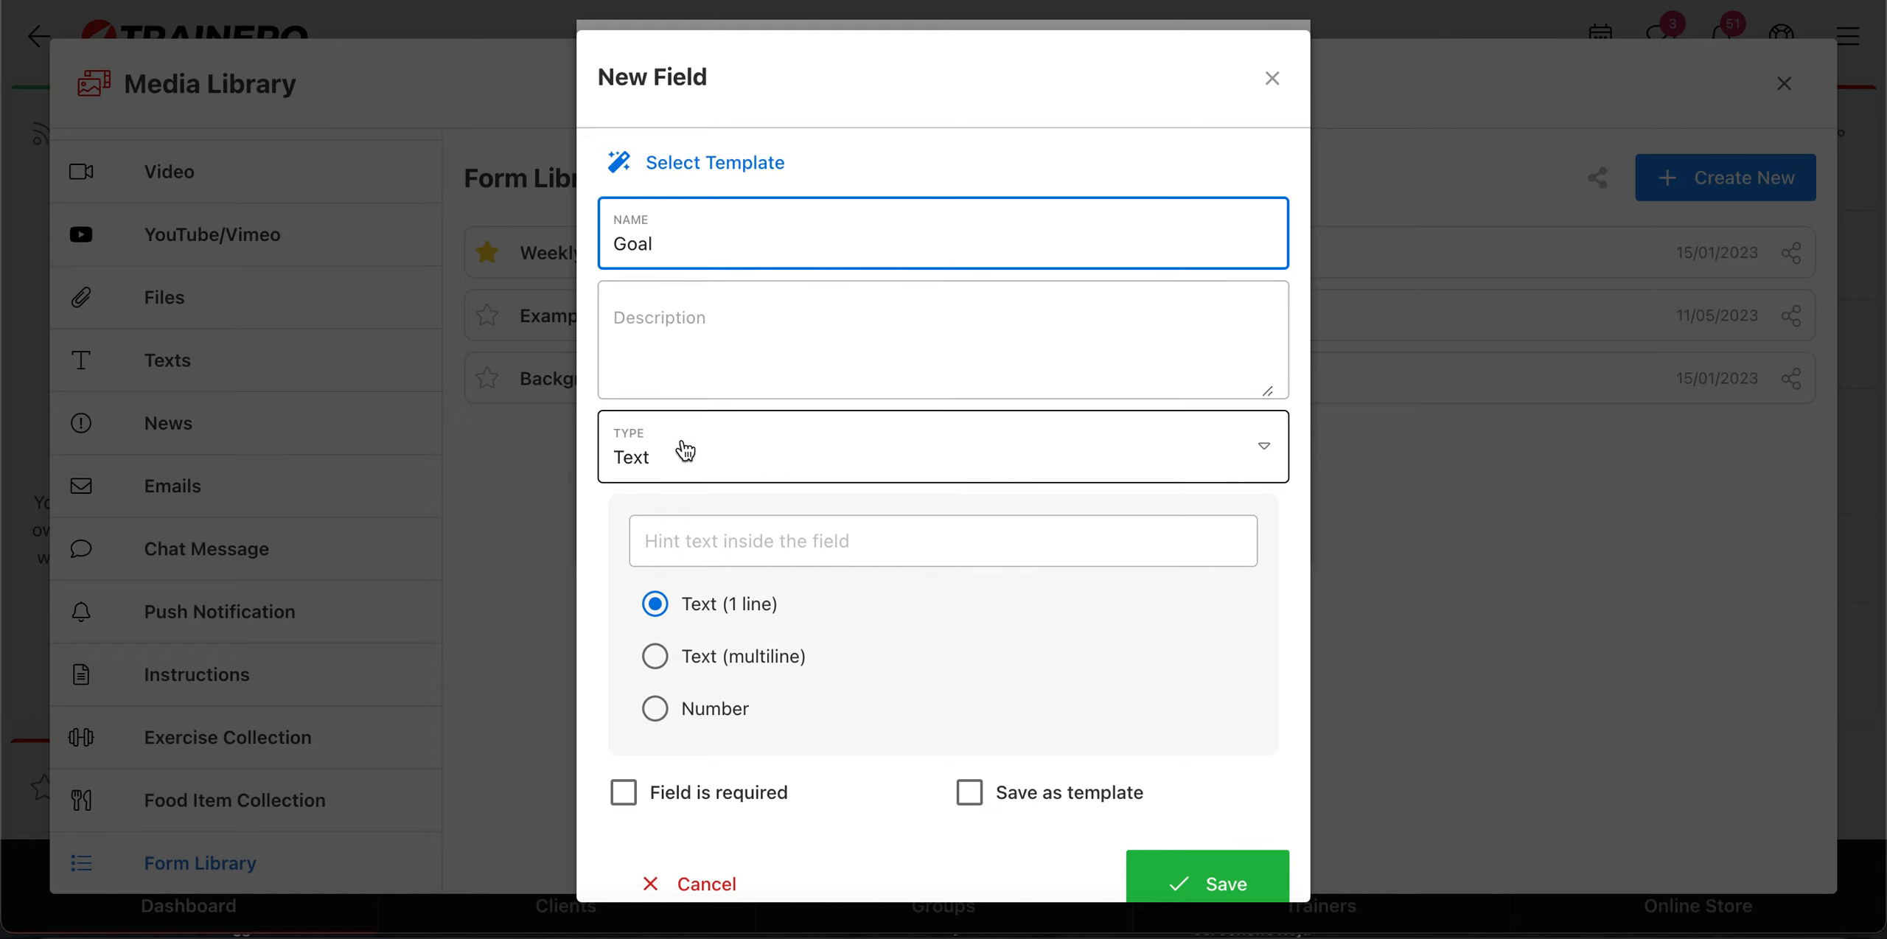
left_click(662, 666)
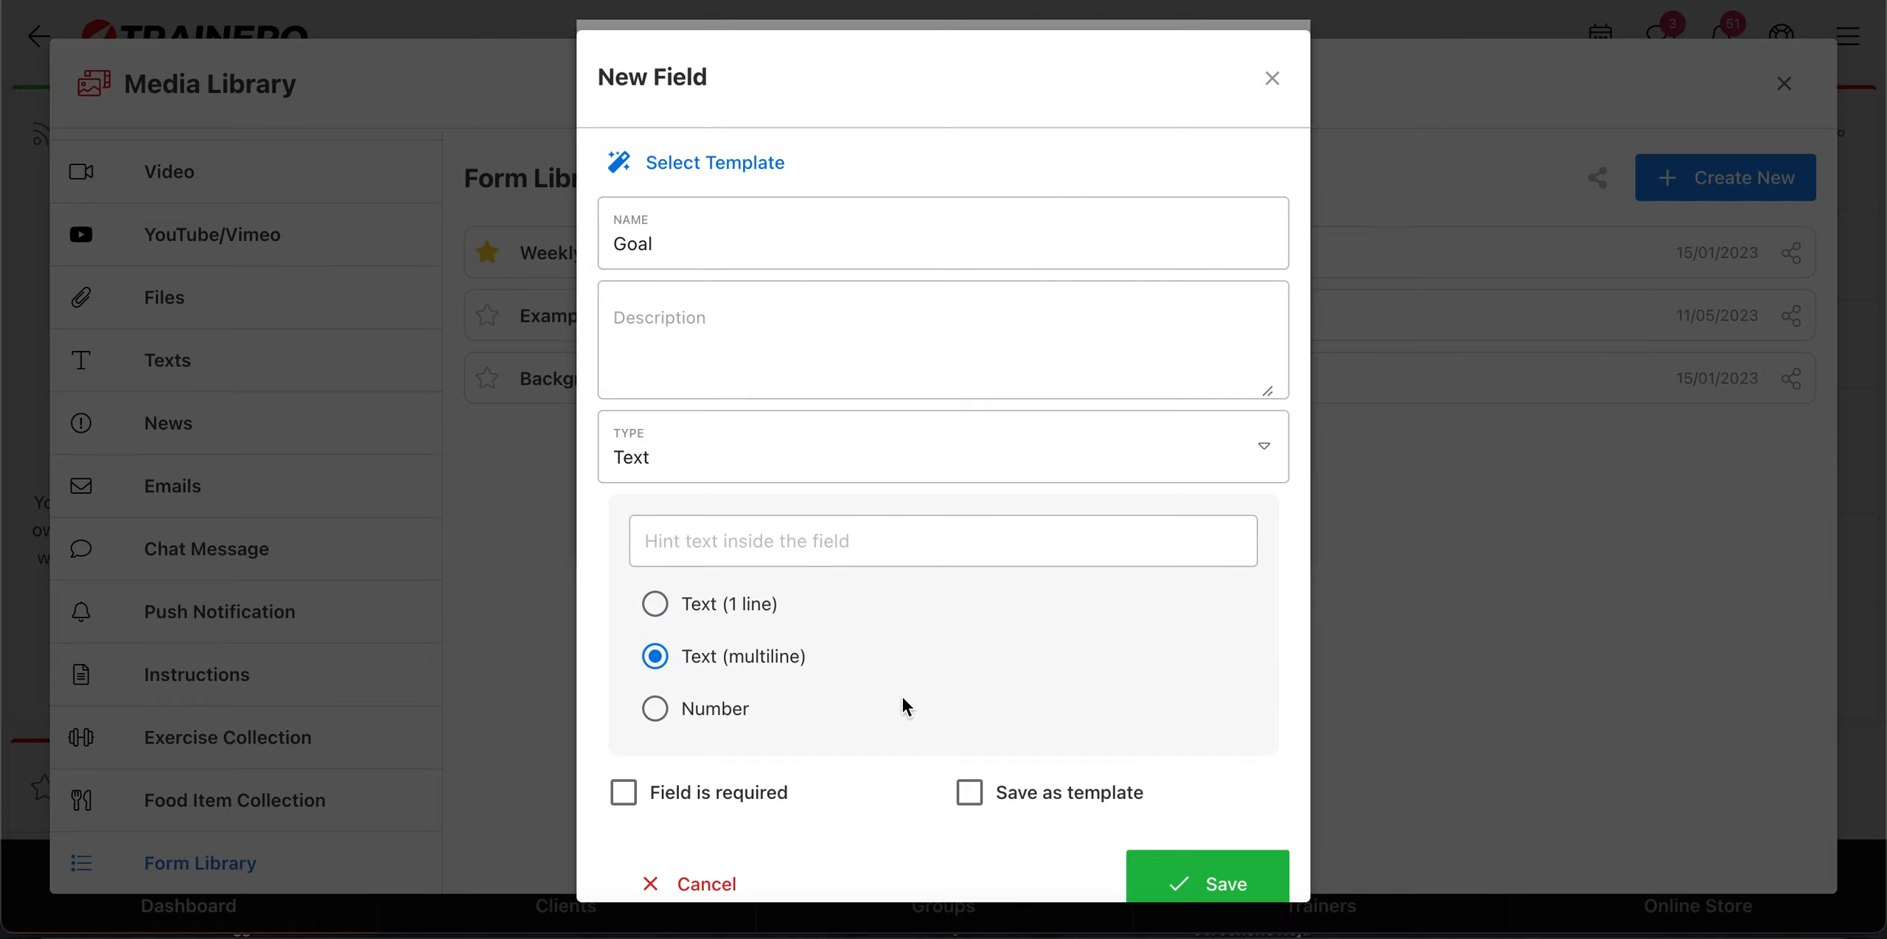
left_click(1258, 884)
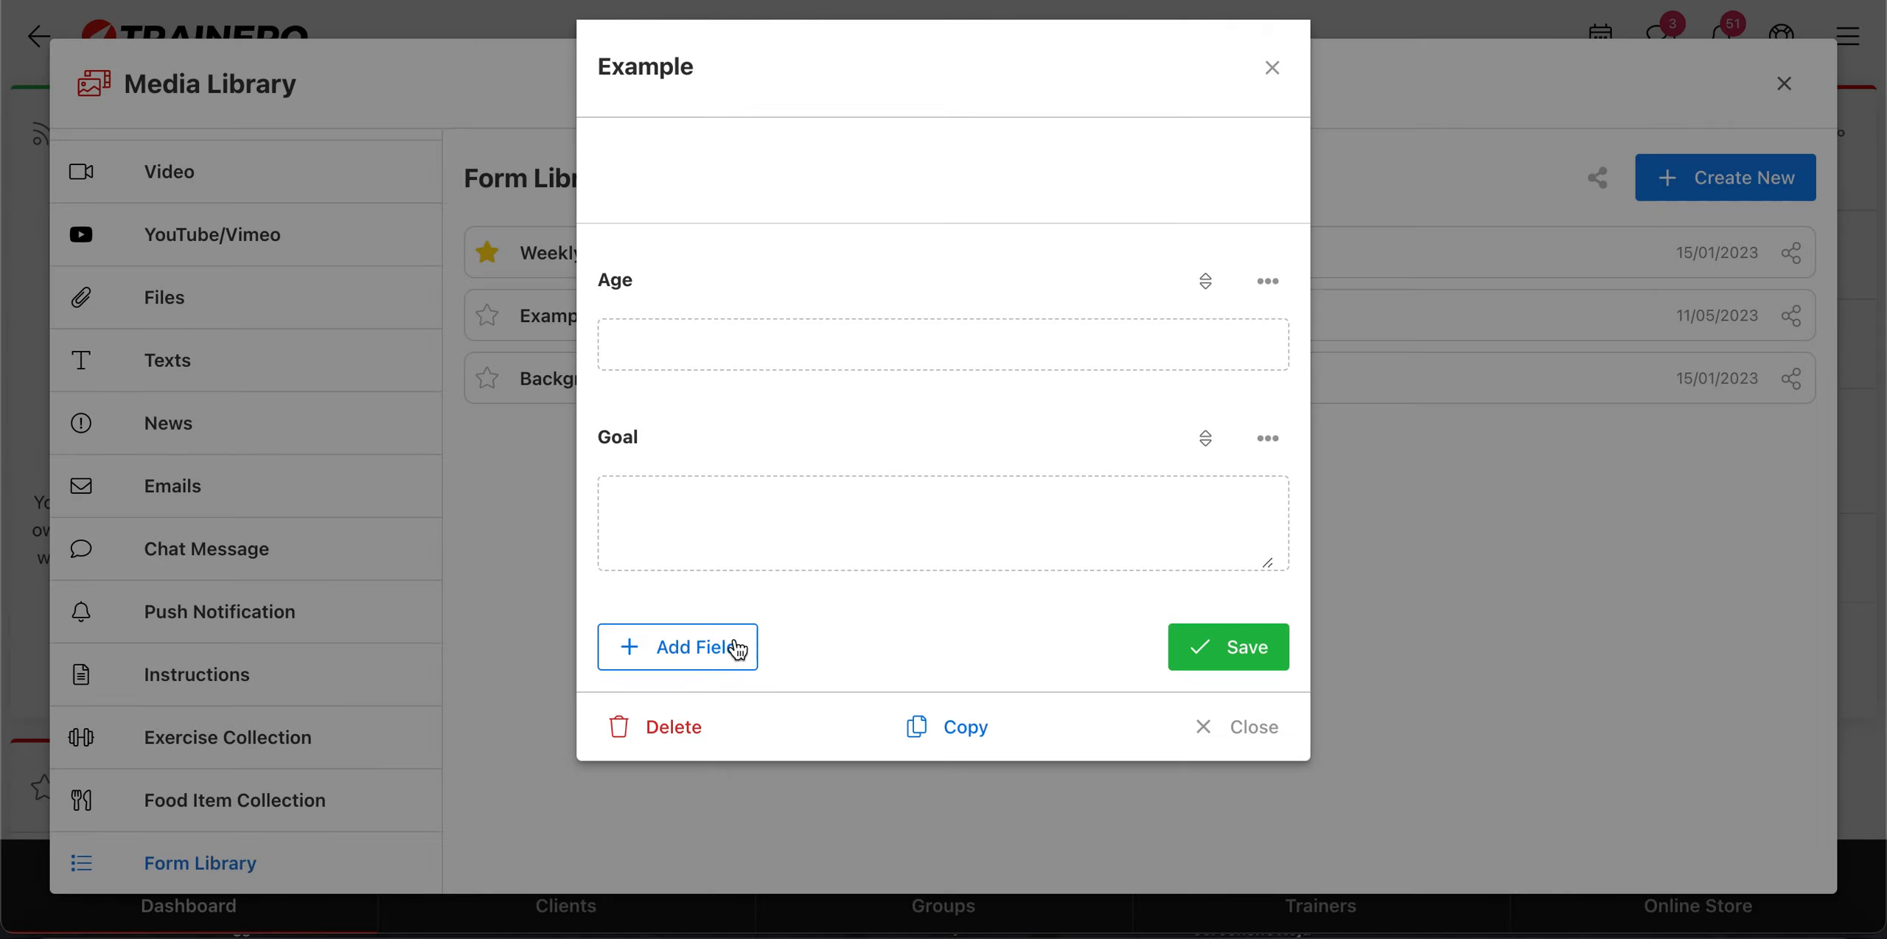
Step: Add a field named "Mood" with the type Mood to the Example form and save the field
left_click(708, 651)
left_click(809, 227)
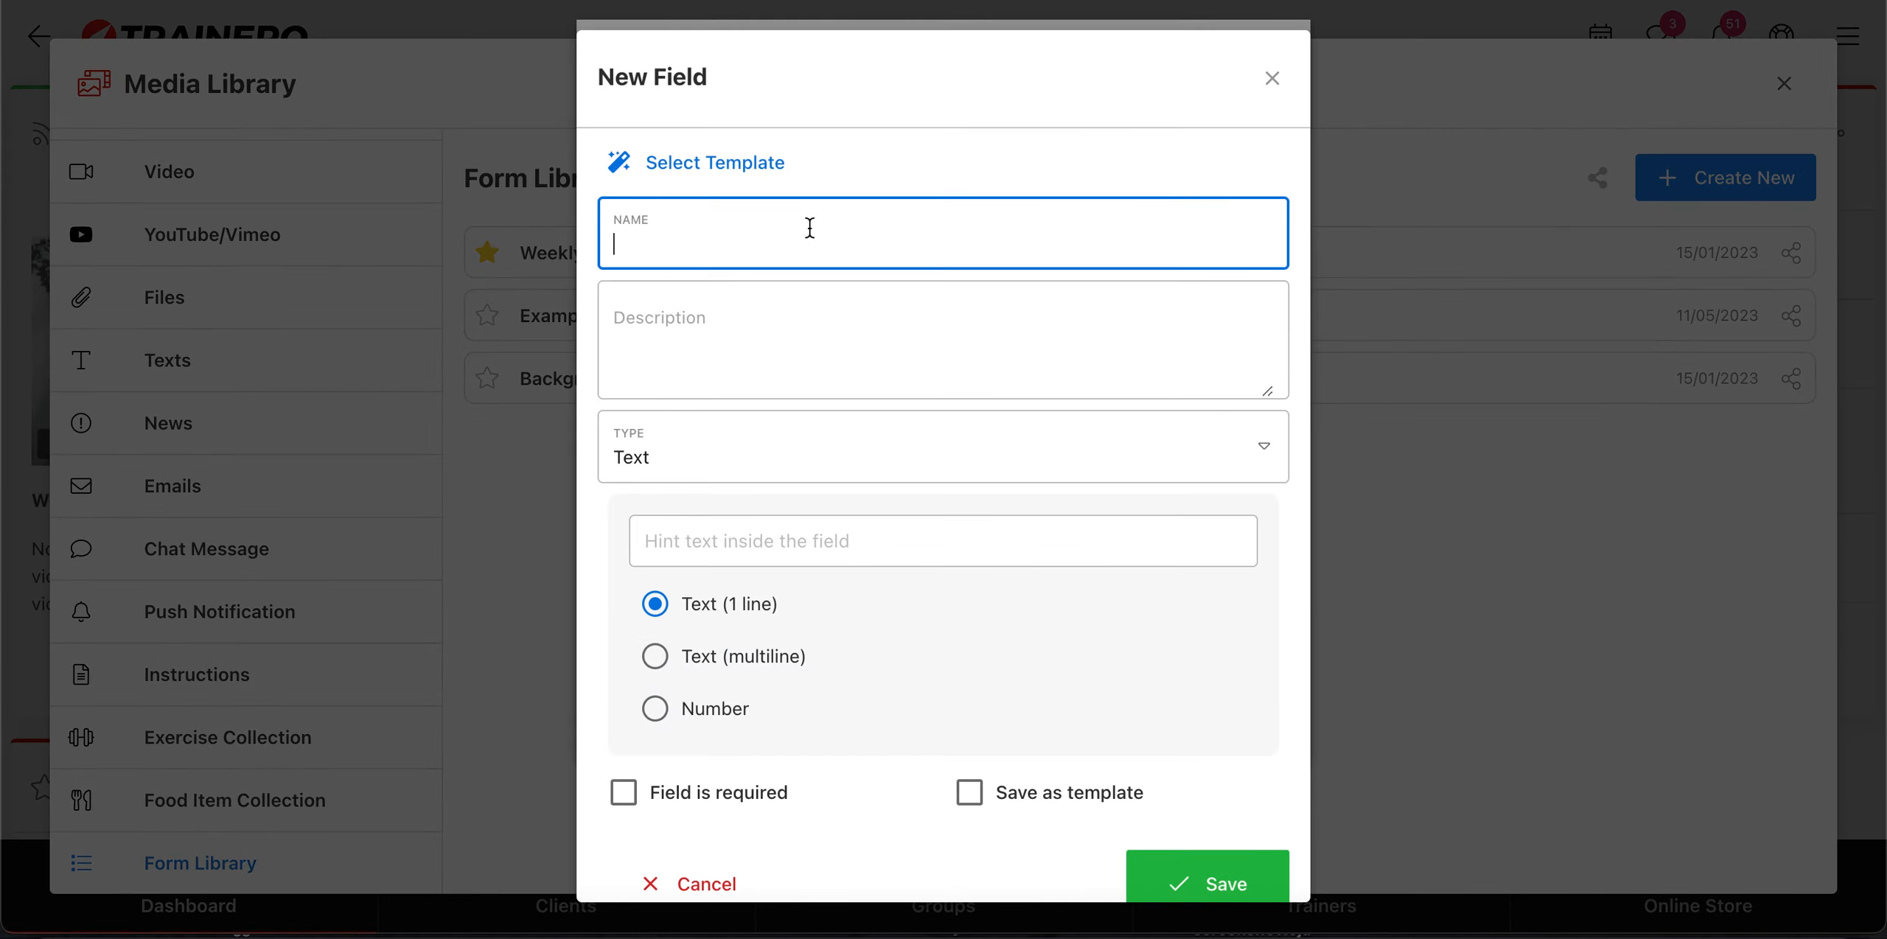
type("Mood")
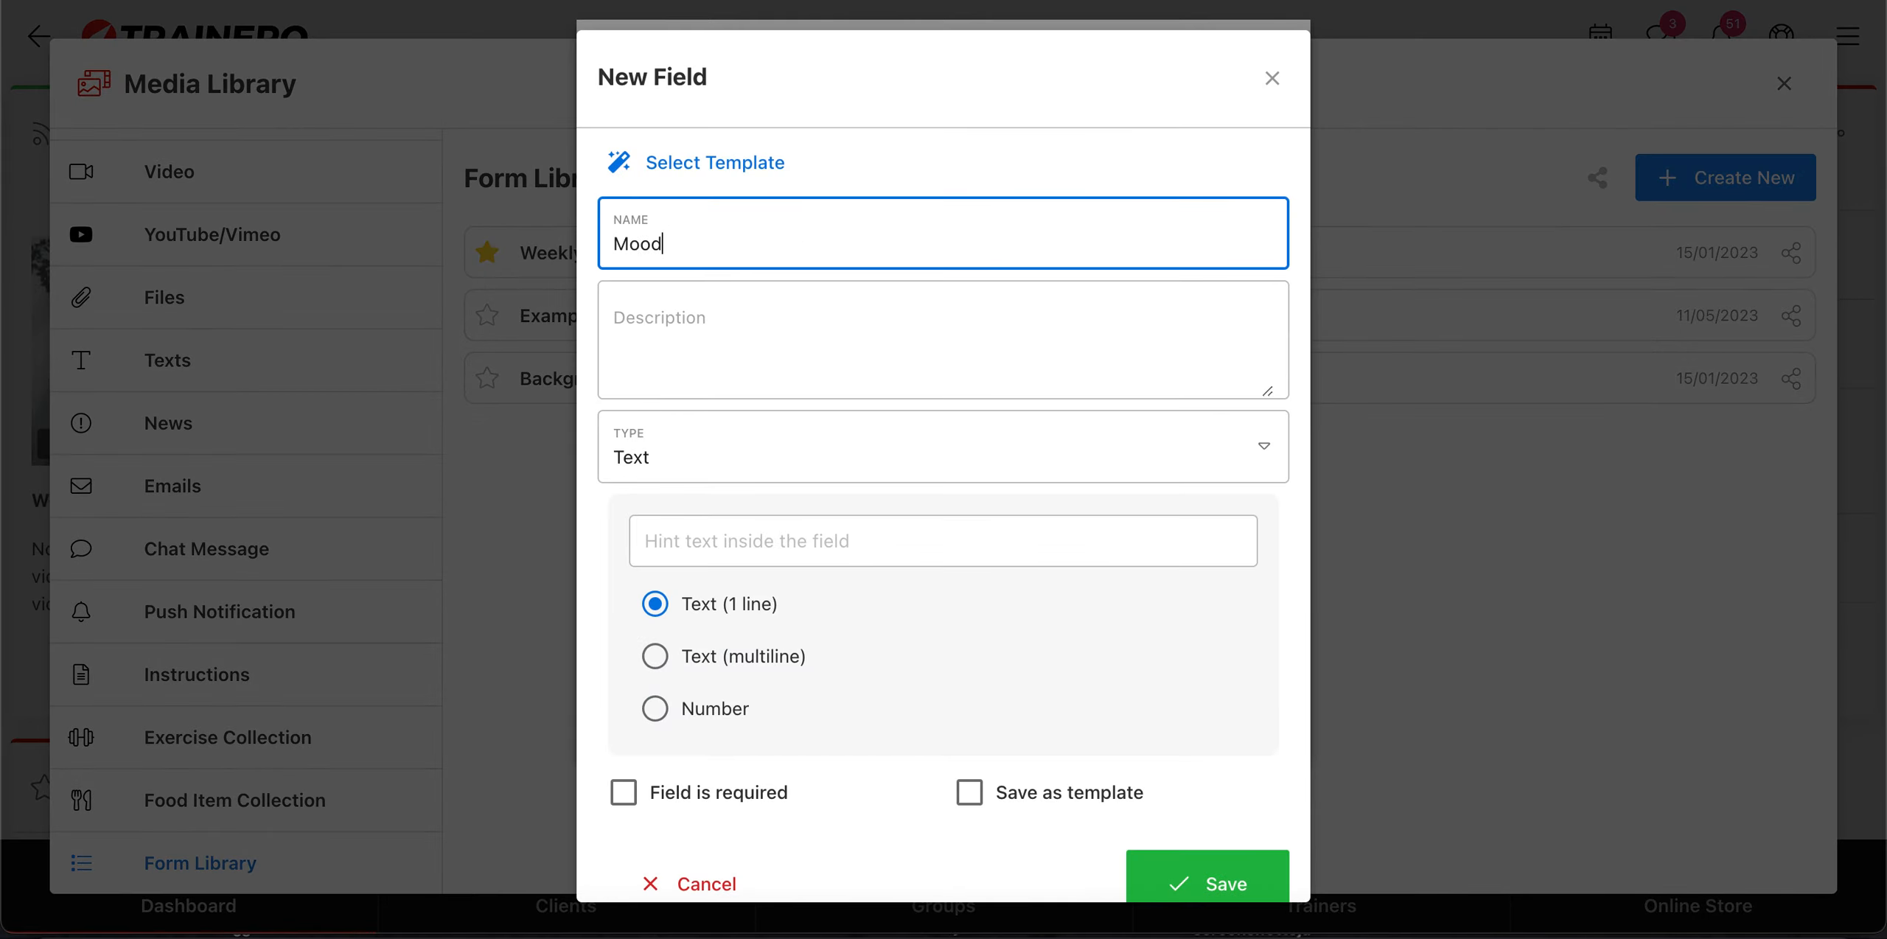
left_click(752, 466)
left_click(723, 646)
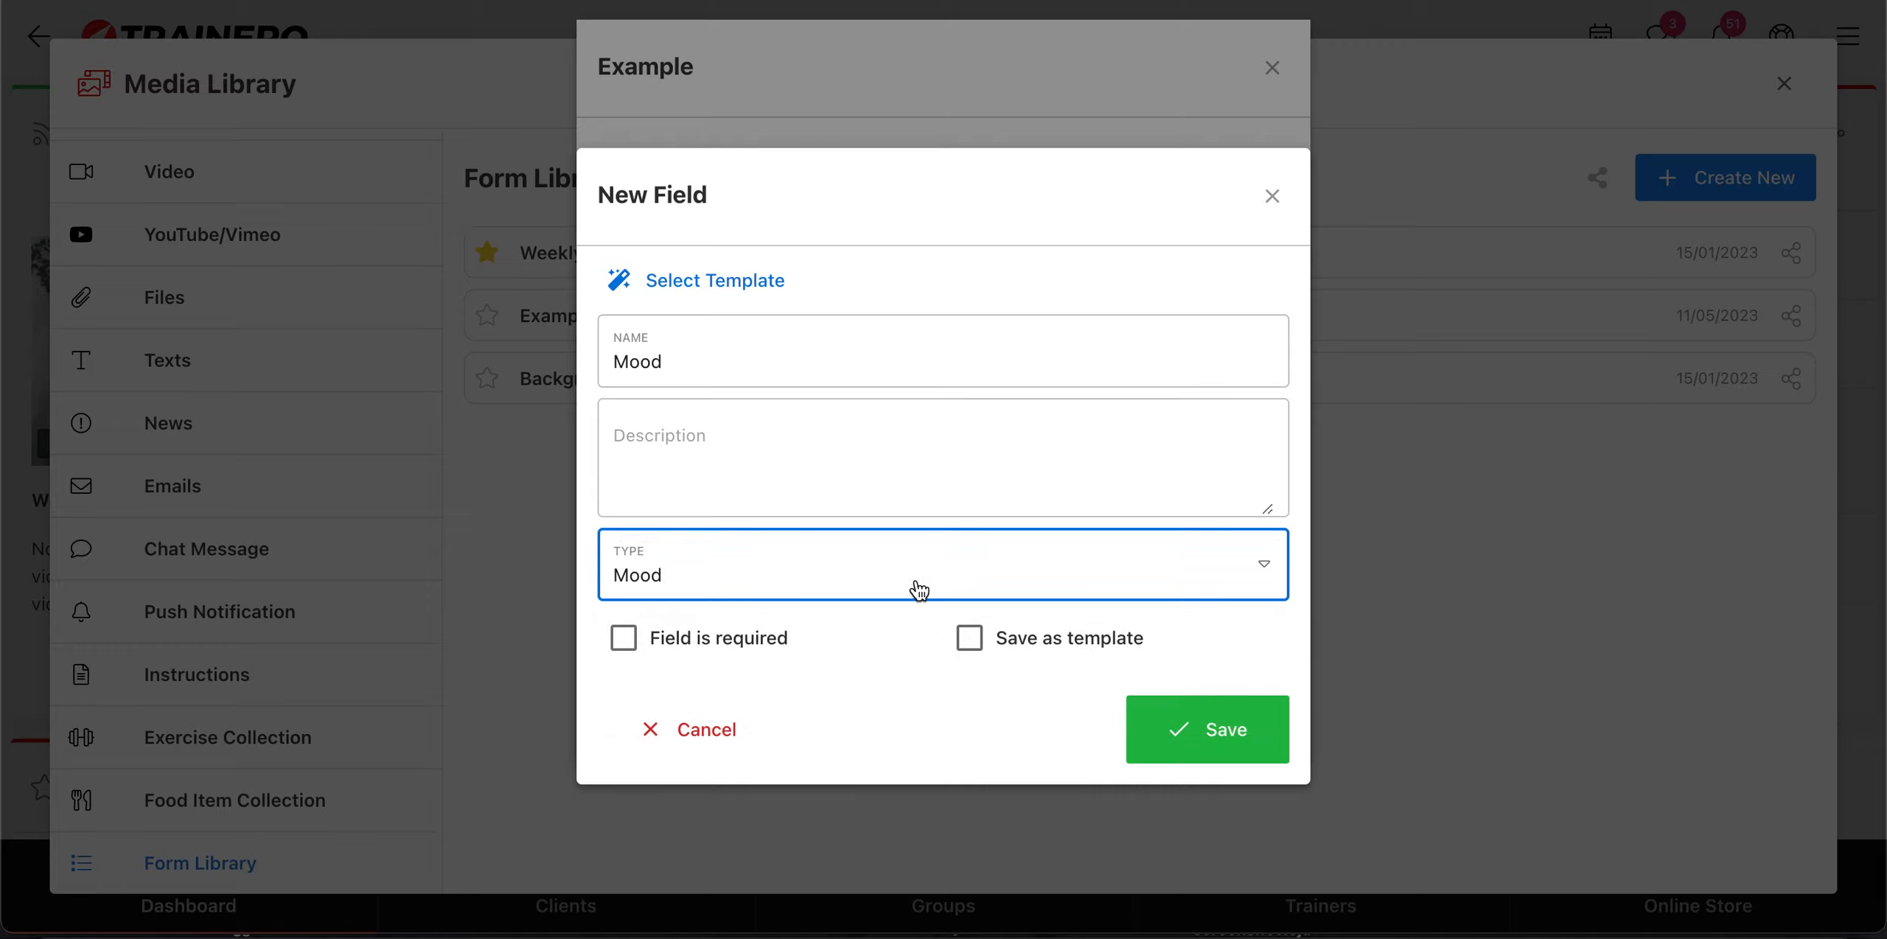
left_click(1213, 729)
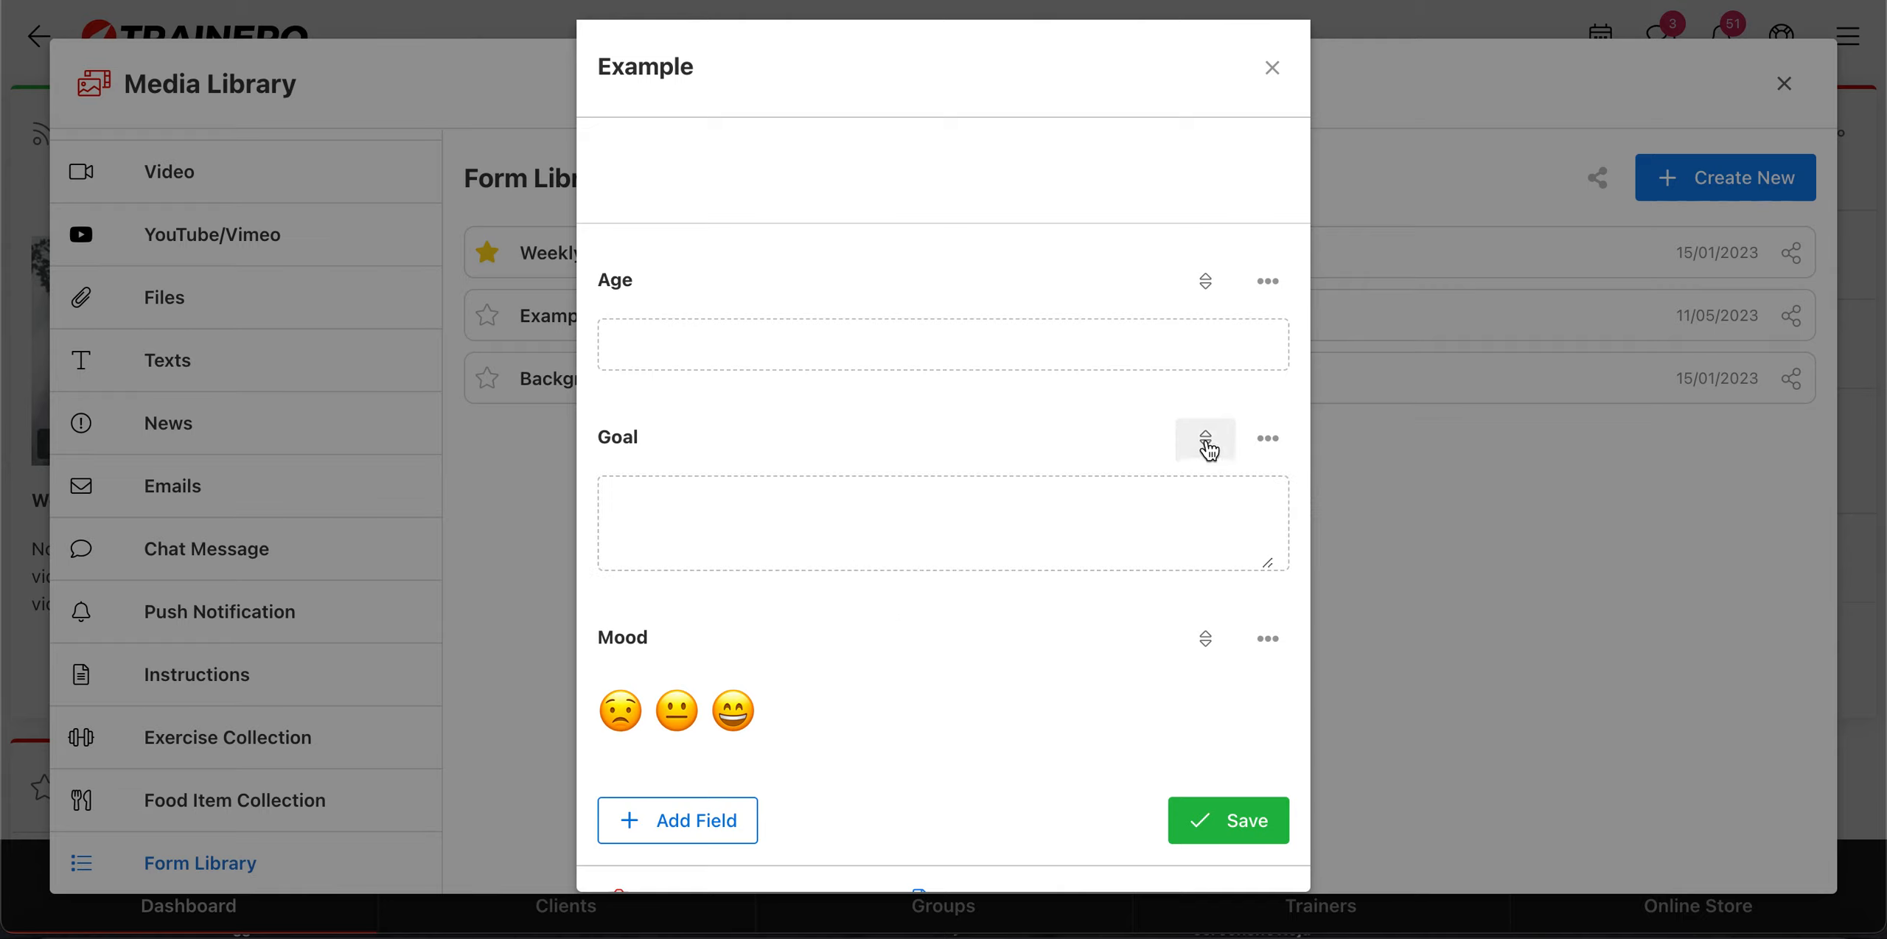
Step: Move the Goal field above the Age field, save the Example form and close the Media Library
left_click_drag(1204, 442, 1217, 346)
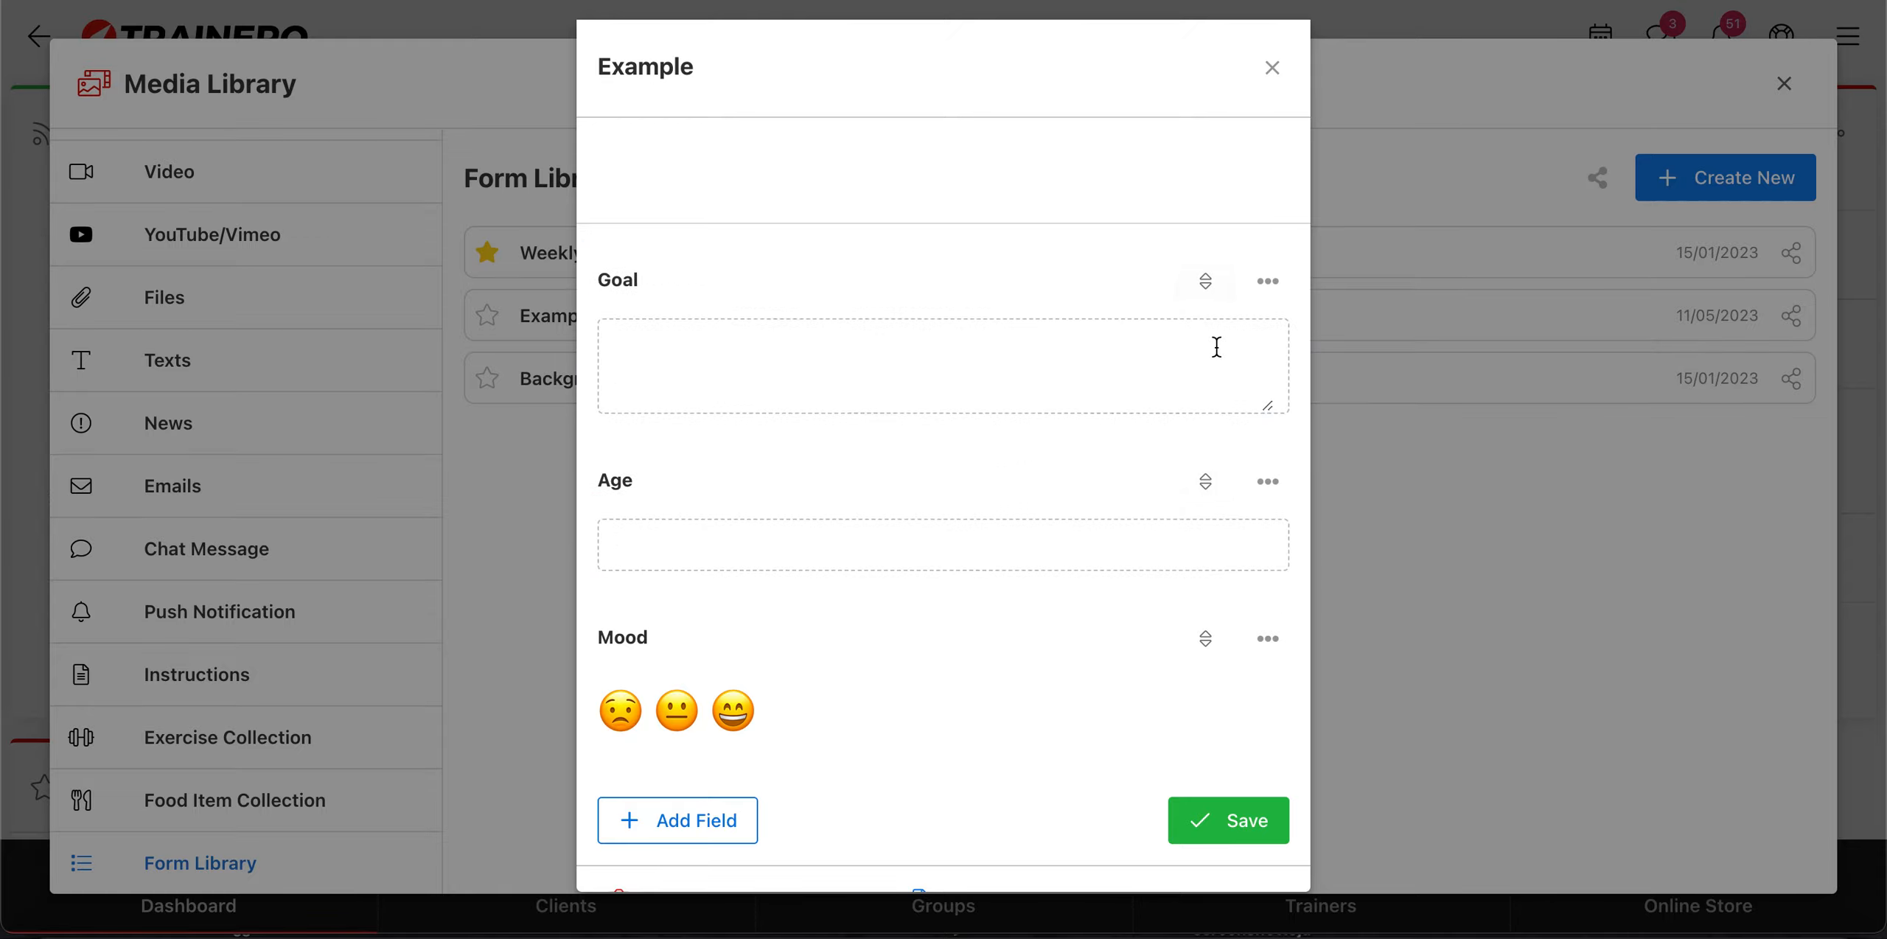
scroll(1285, 703, "down", 1)
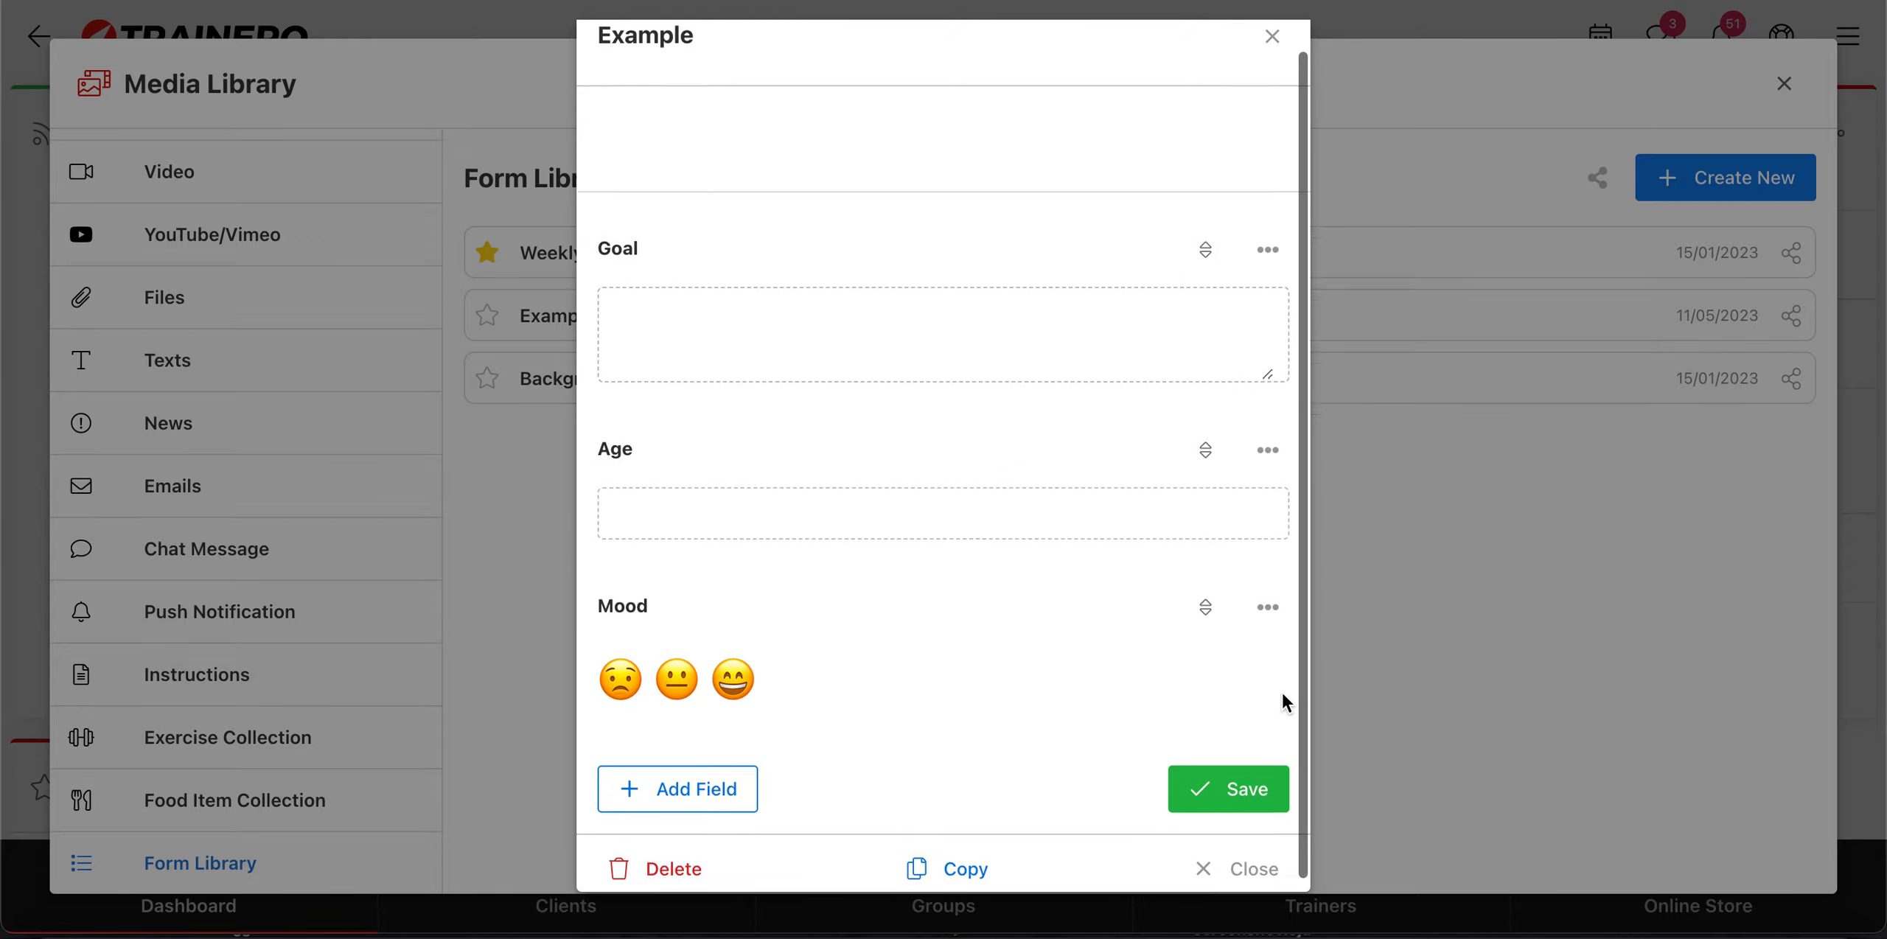
scroll(1272, 797, "down", 2)
left_click(1268, 802)
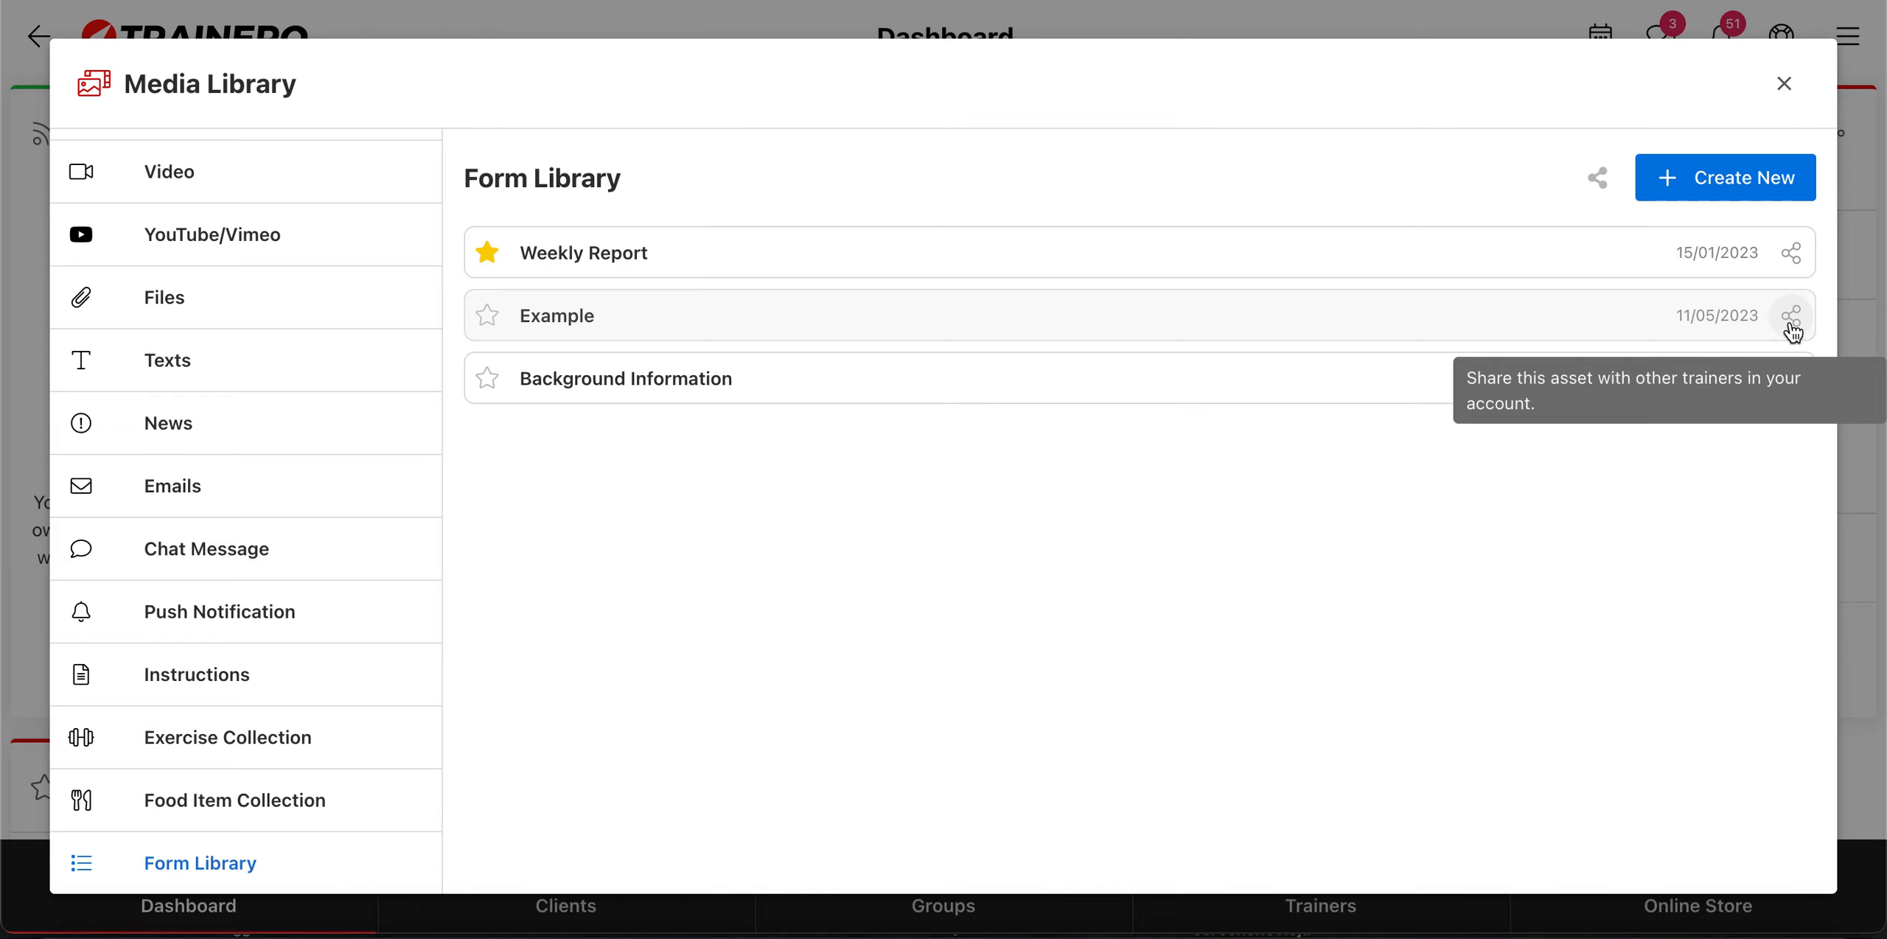
left_click(1785, 84)
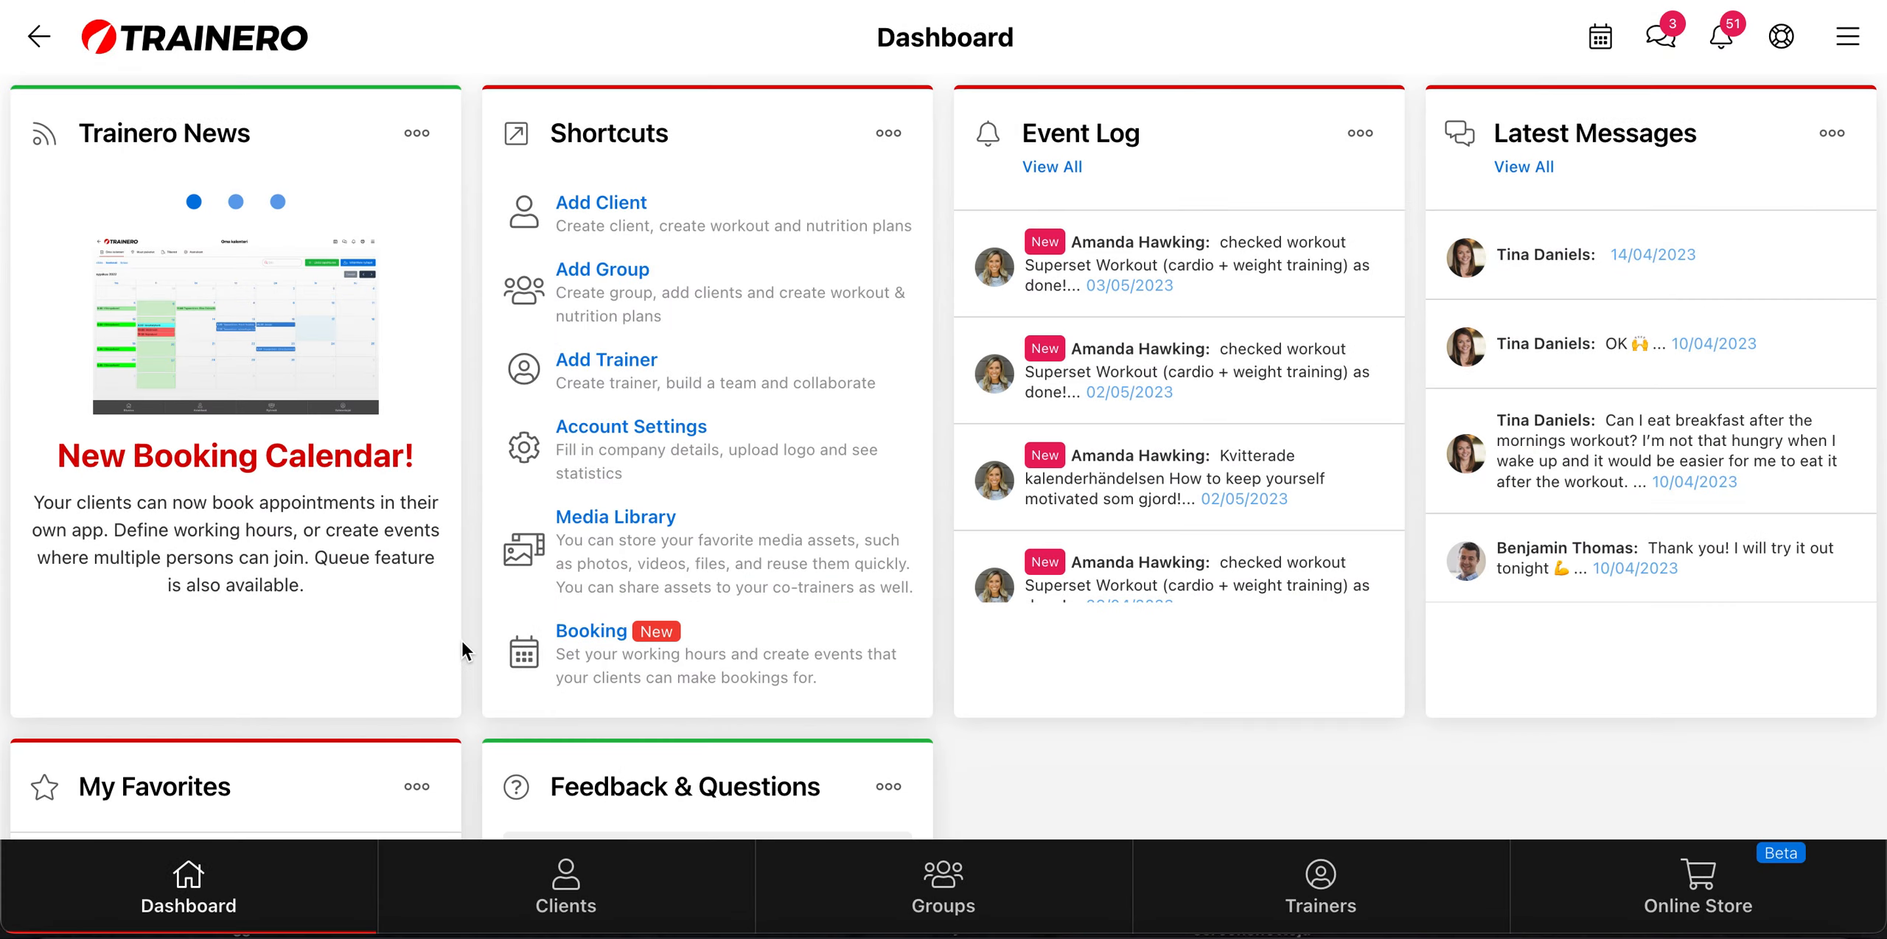
Step: Open the forms of the client last seen 17 hours ago
left_click(602, 895)
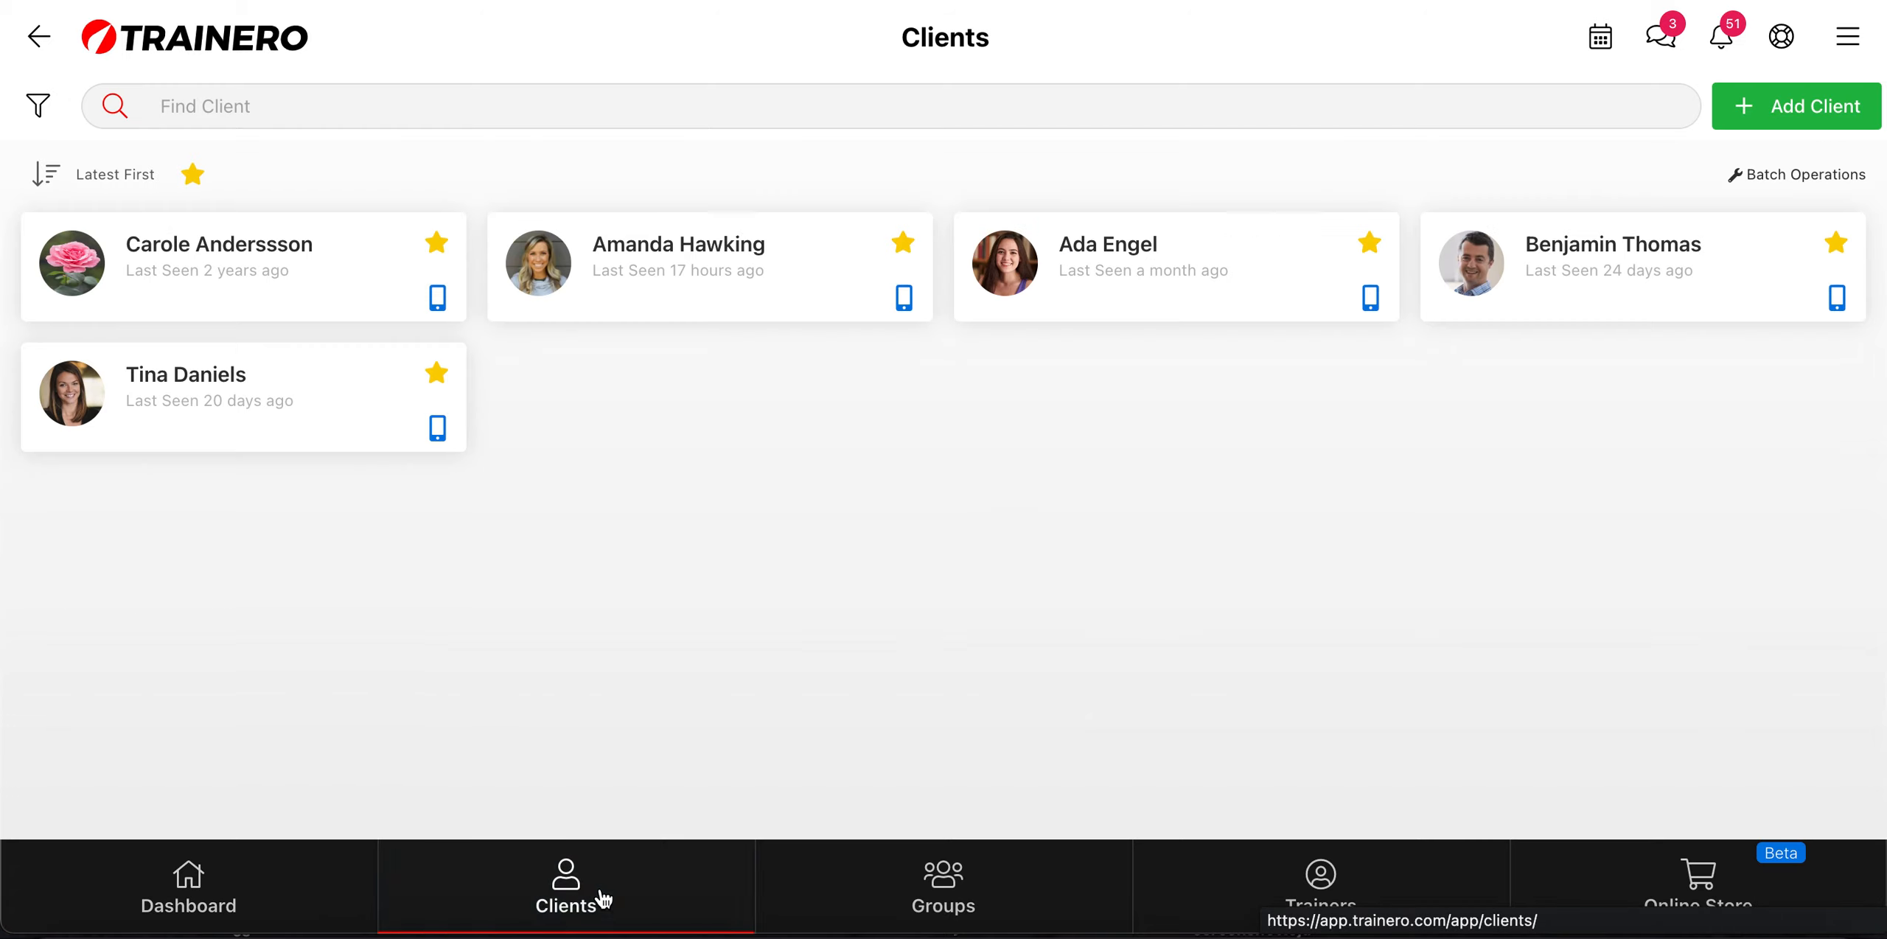
left_click(728, 254)
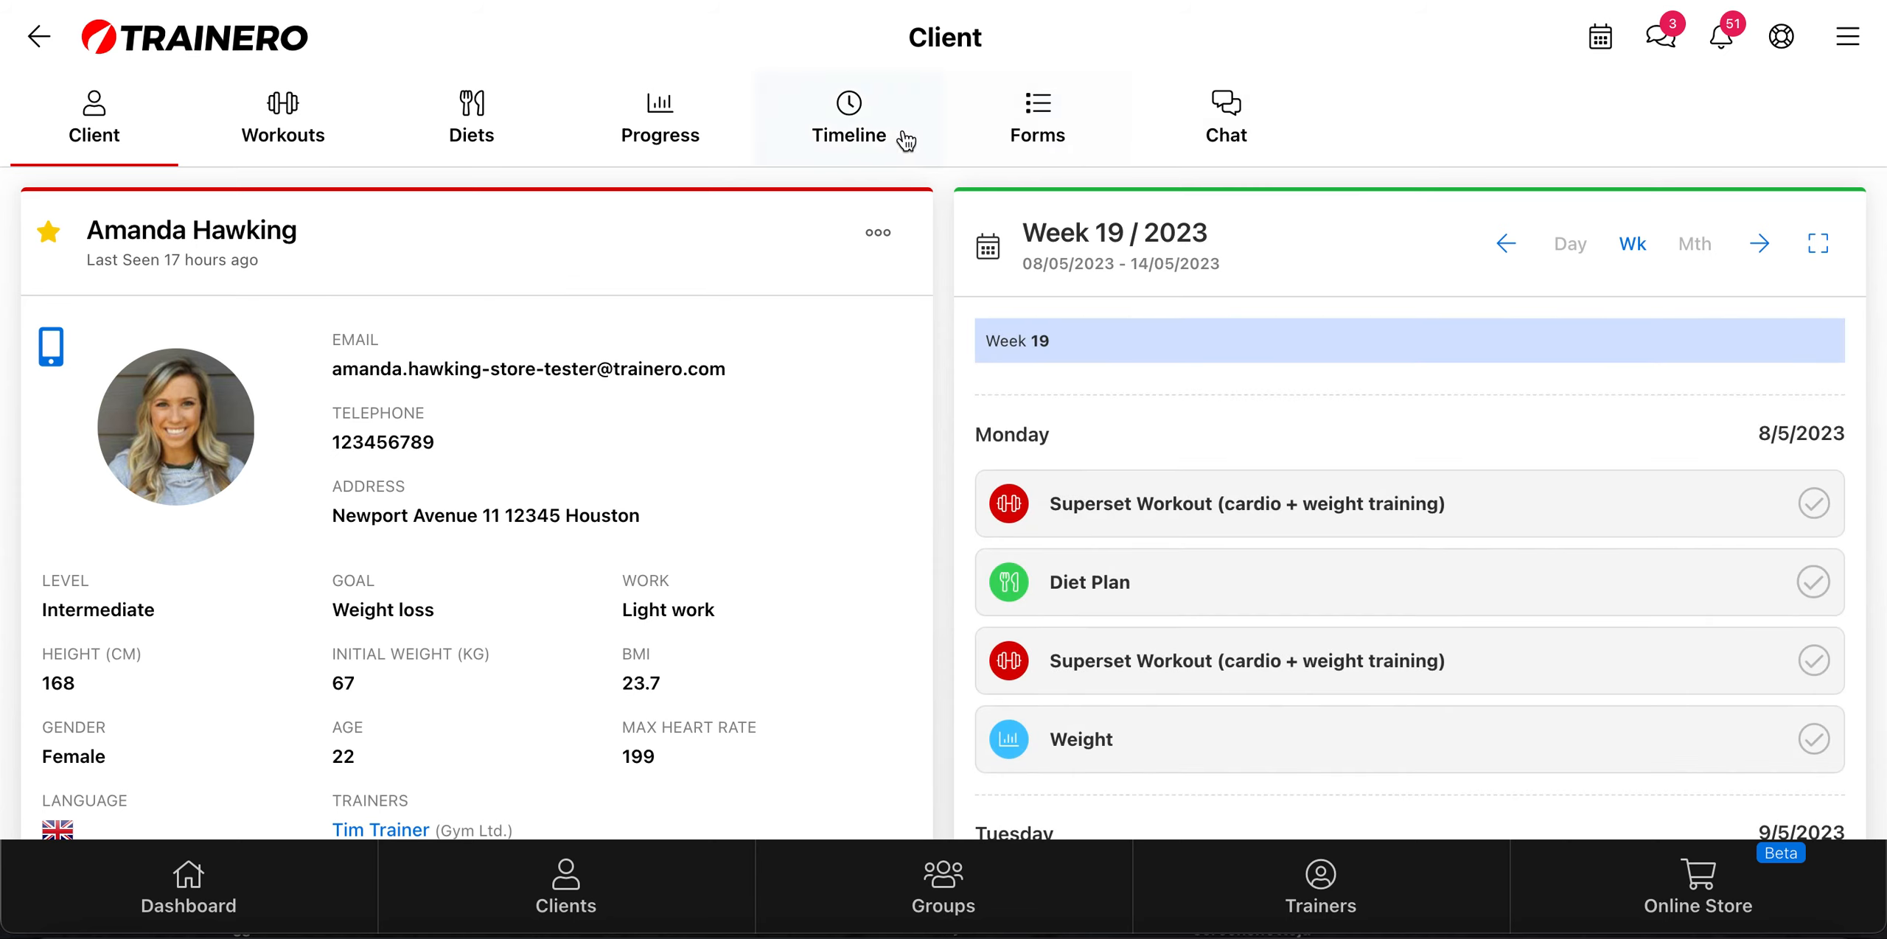
left_click(1050, 137)
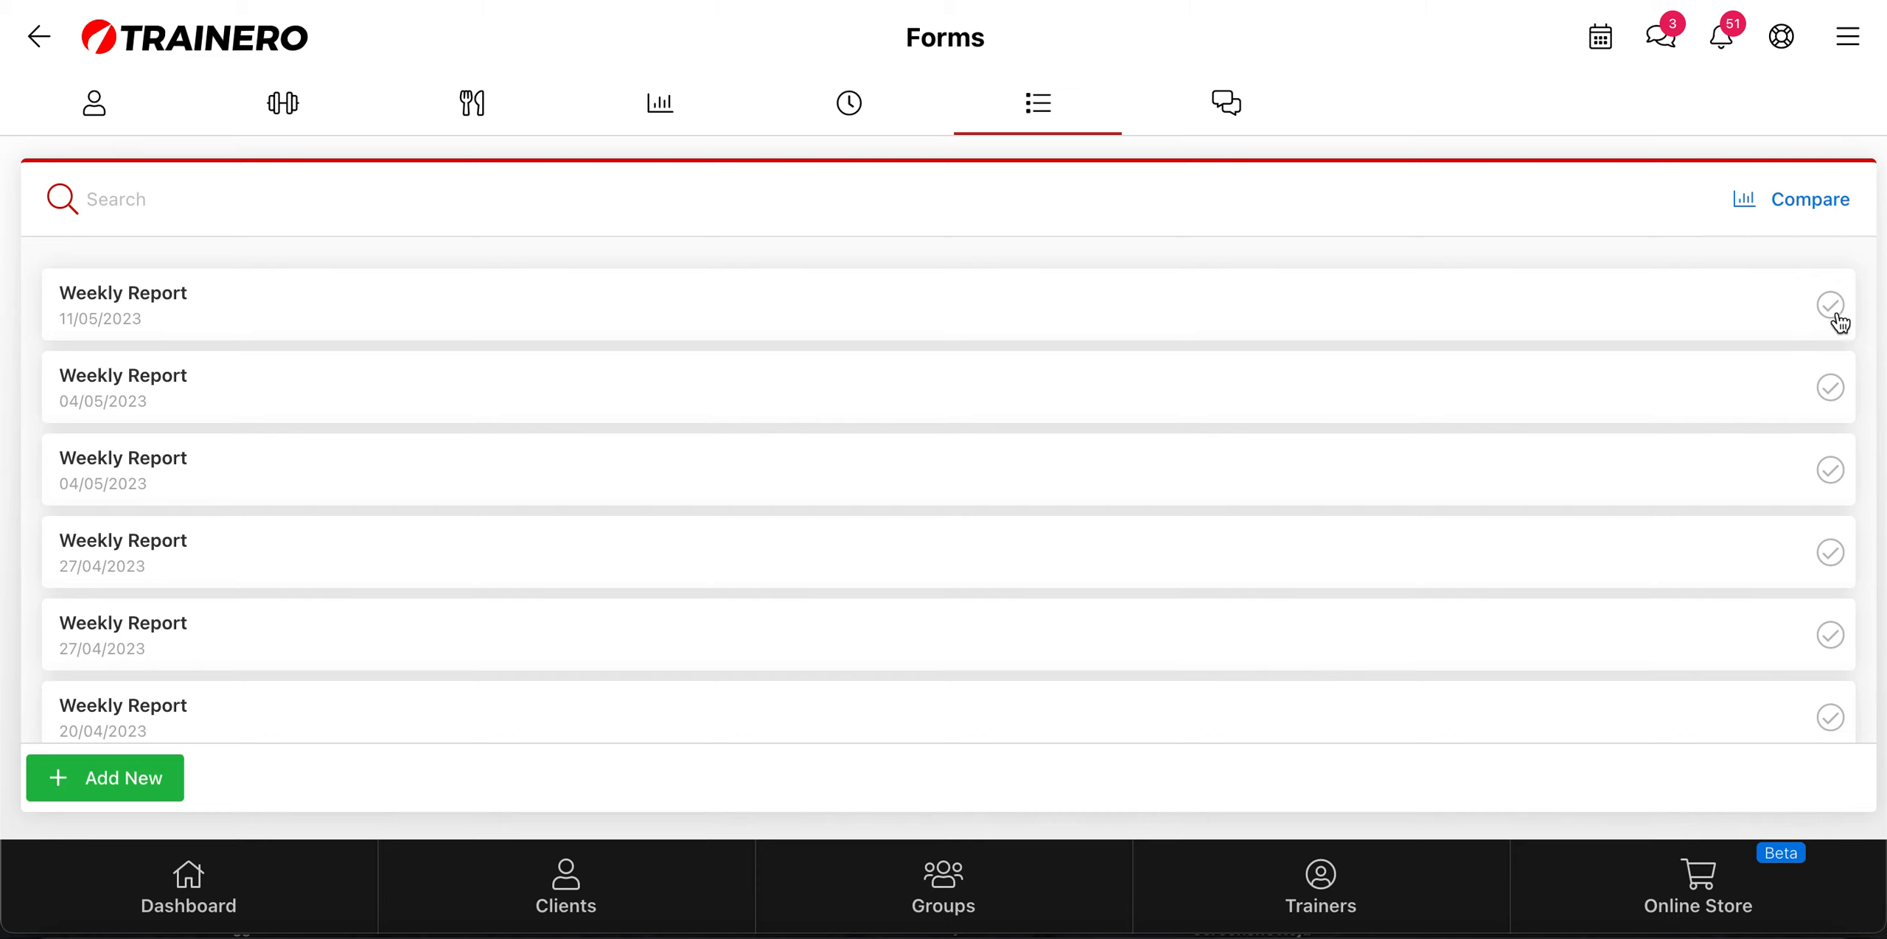
Step: Open the client's submitted Weekly Report of 16/01/2023 and read through the answers and progress pictures
scroll(1828, 441, "down", 2)
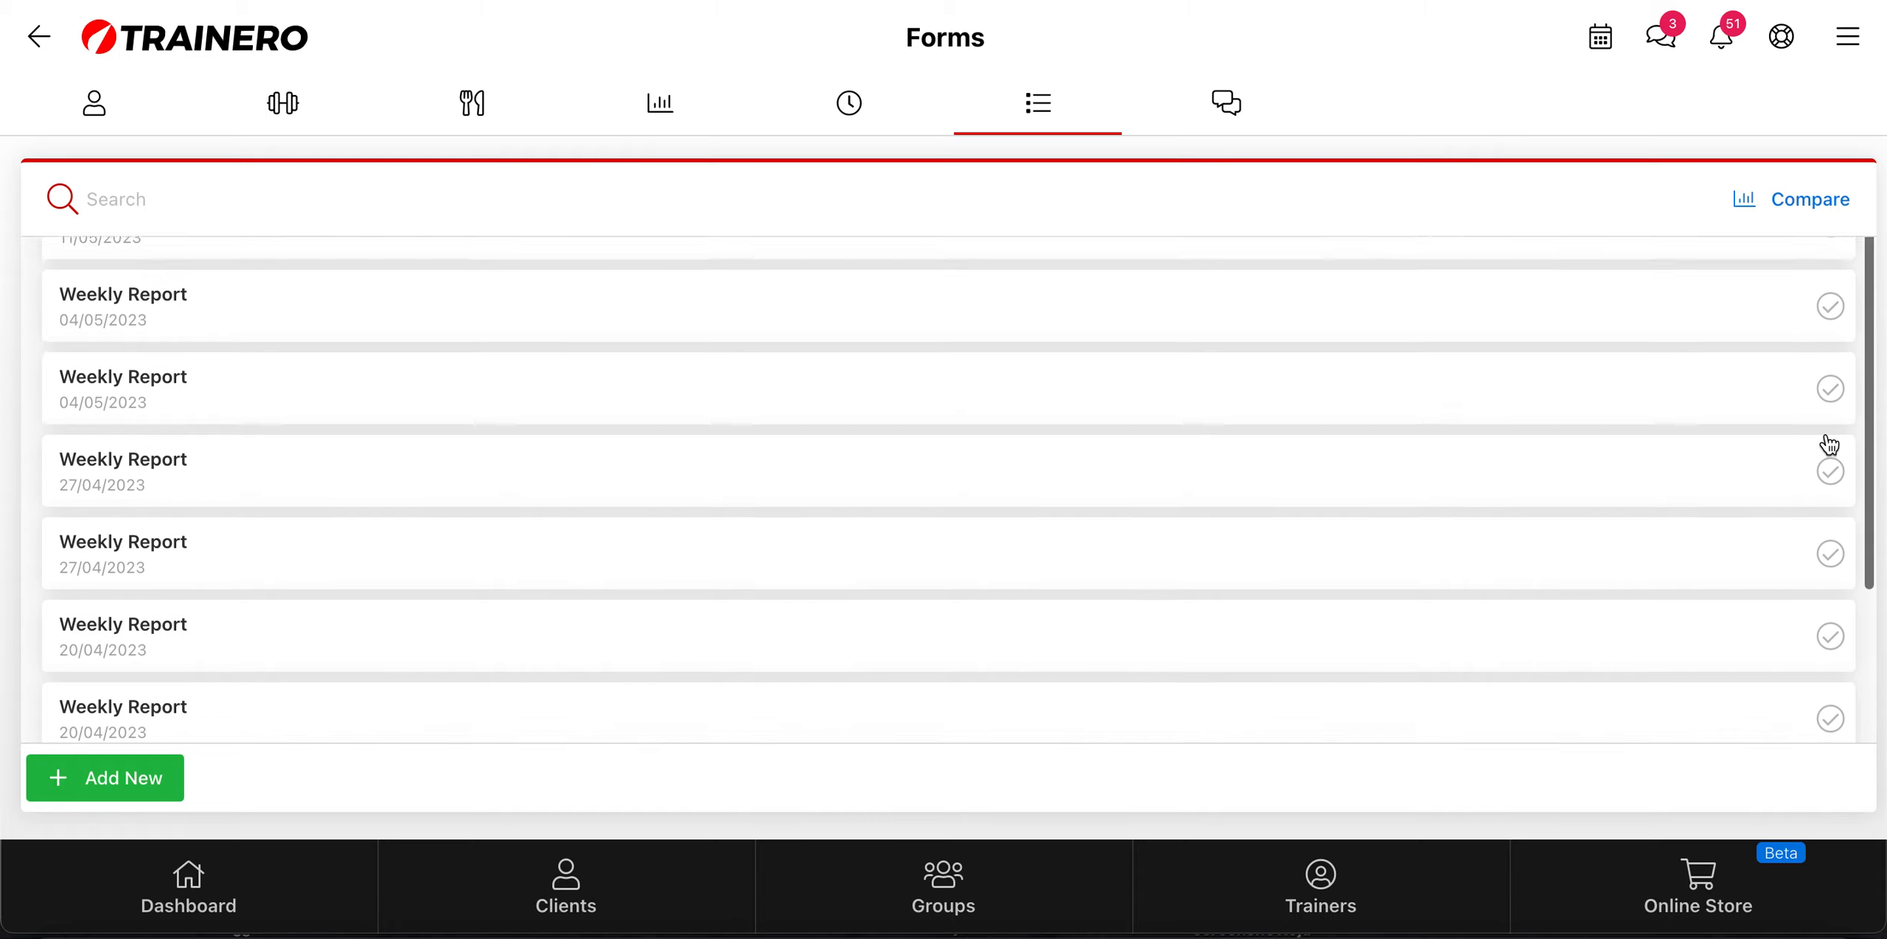
scroll(1829, 442, "down", 5)
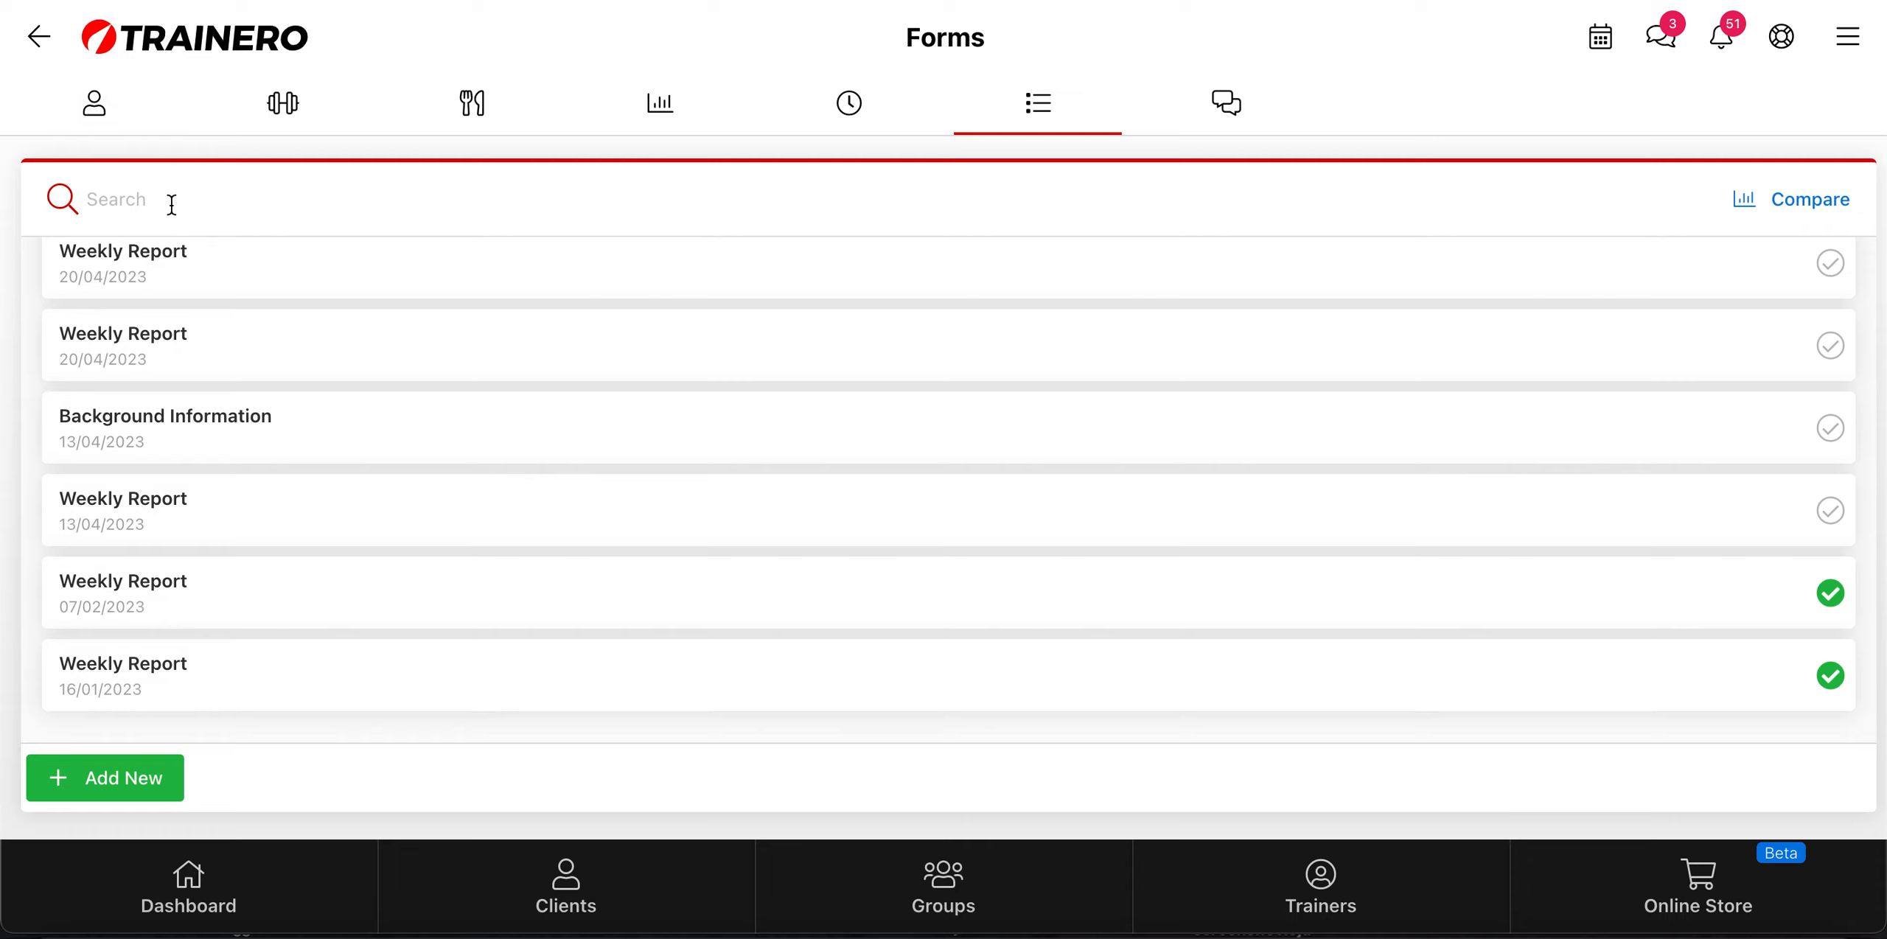
left_click(172, 673)
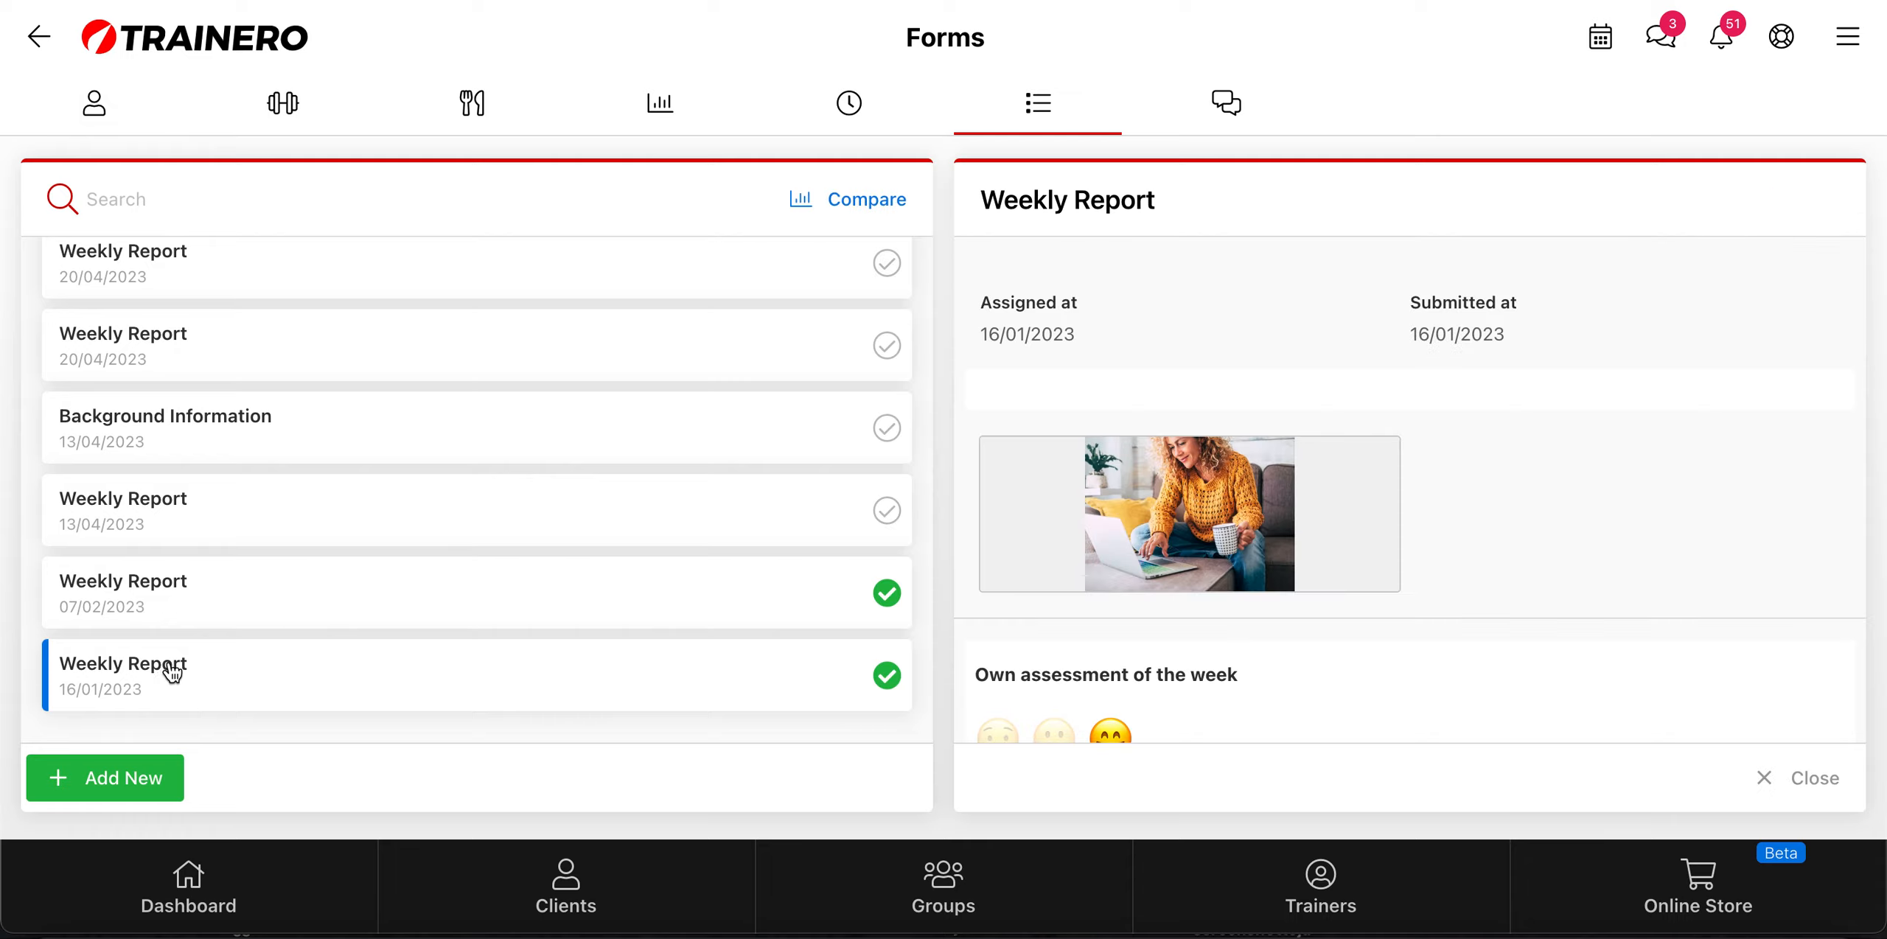
scroll(1652, 512, "down", 5)
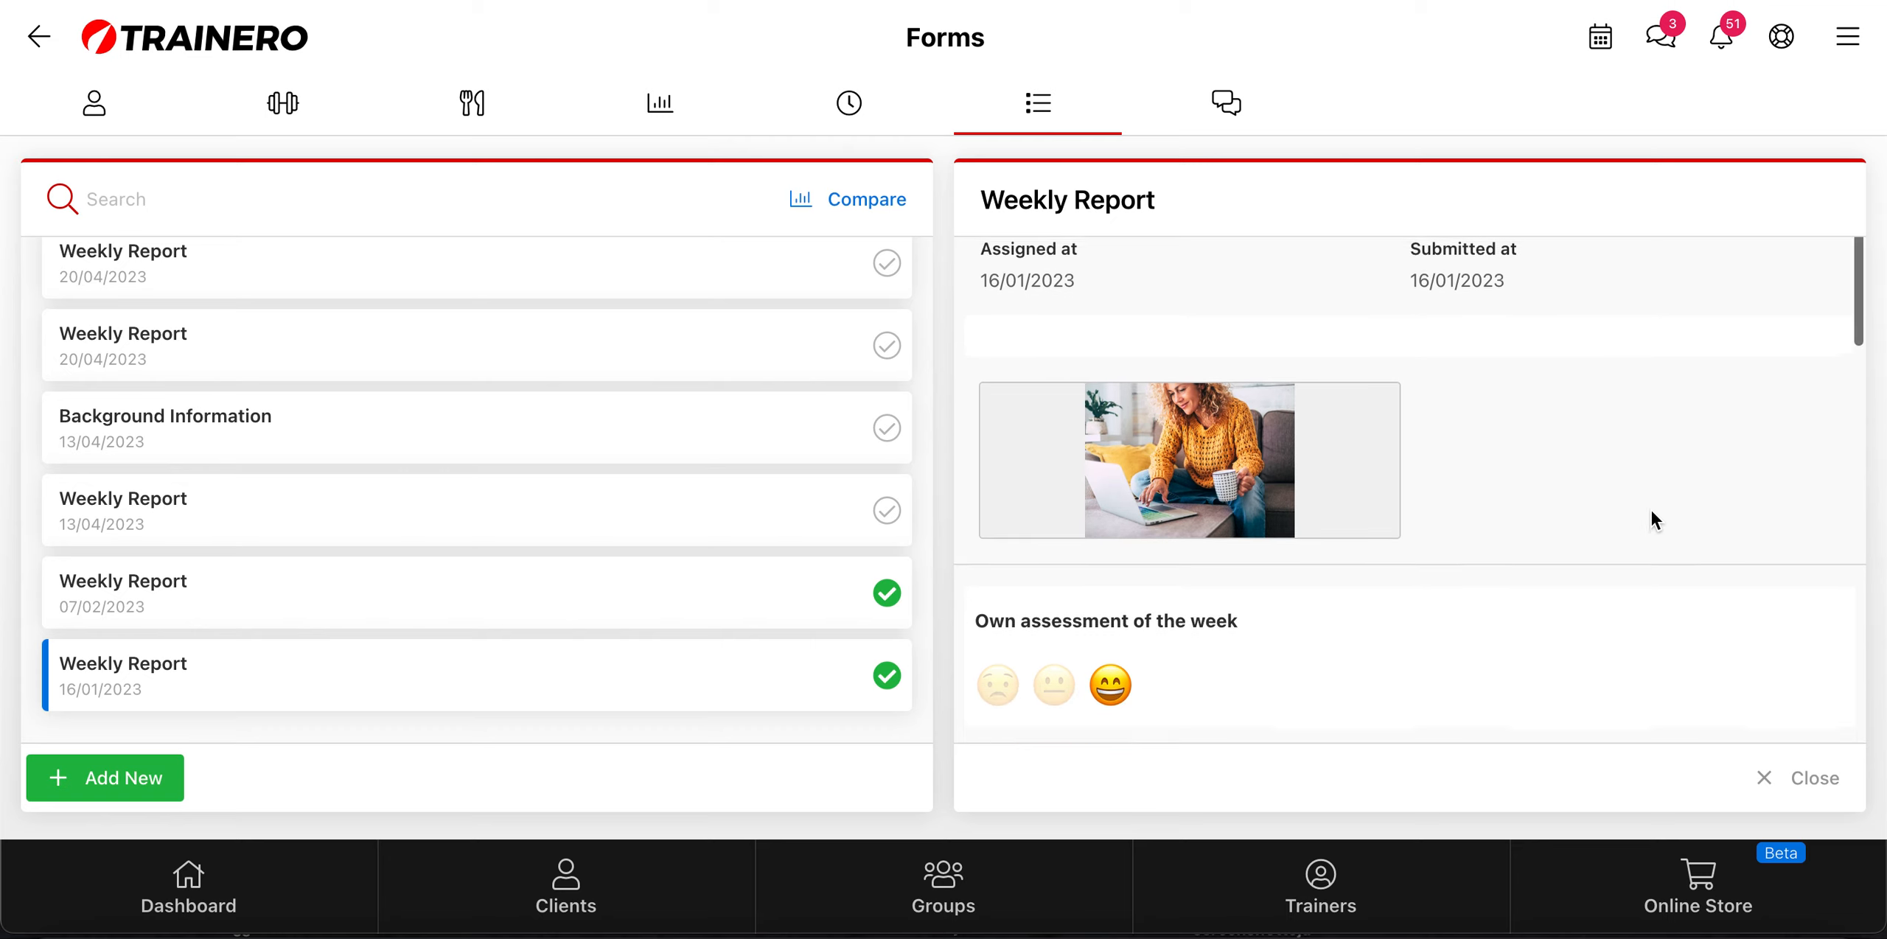
scroll(1651, 511, "down", 5)
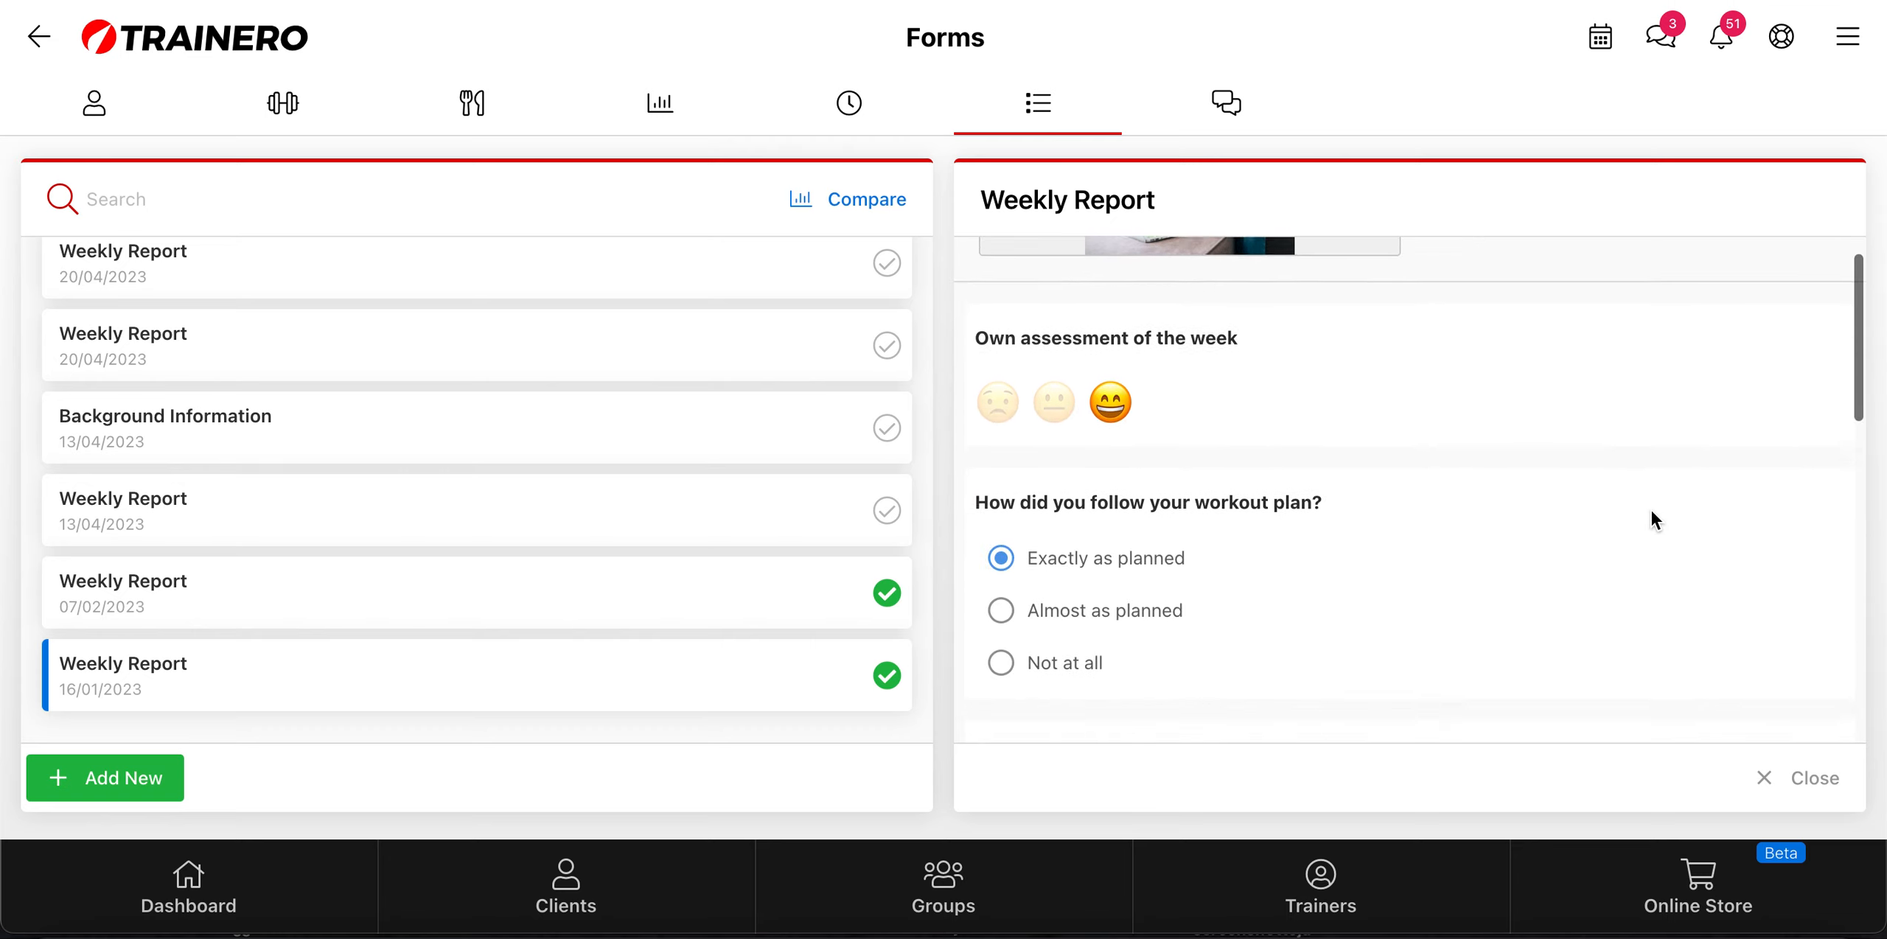
scroll(1651, 511, "down", 10)
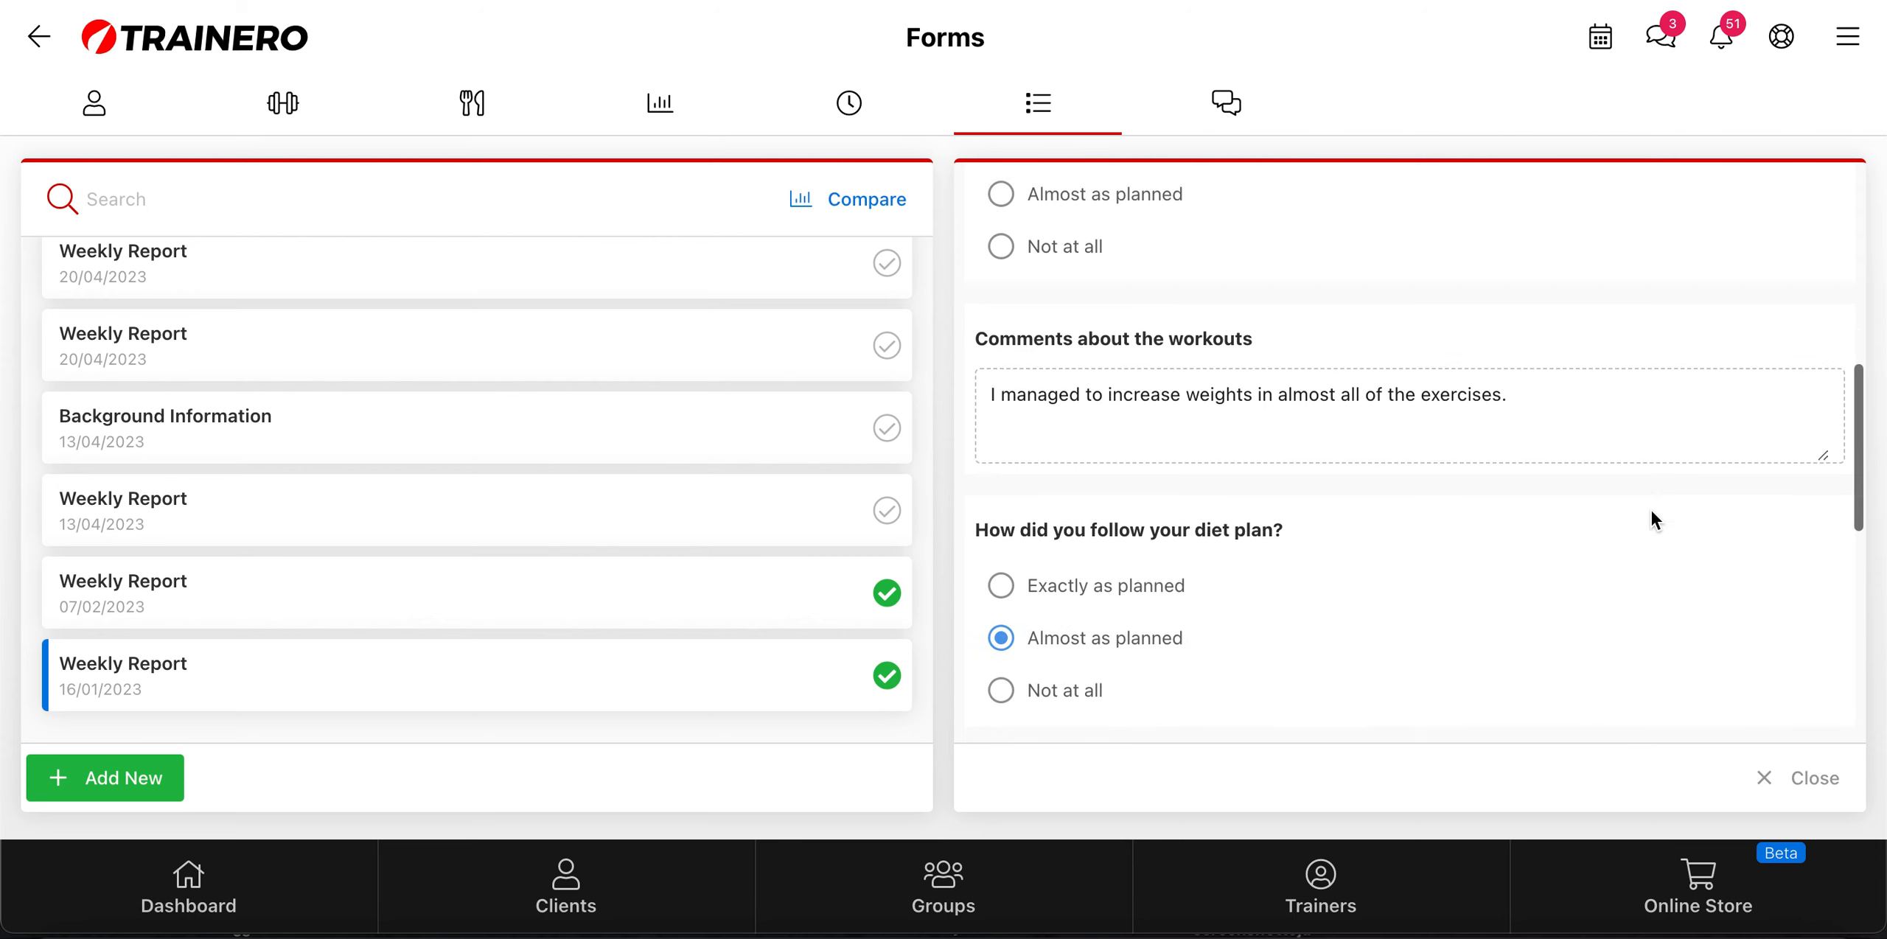
scroll(1651, 511, "down", 6)
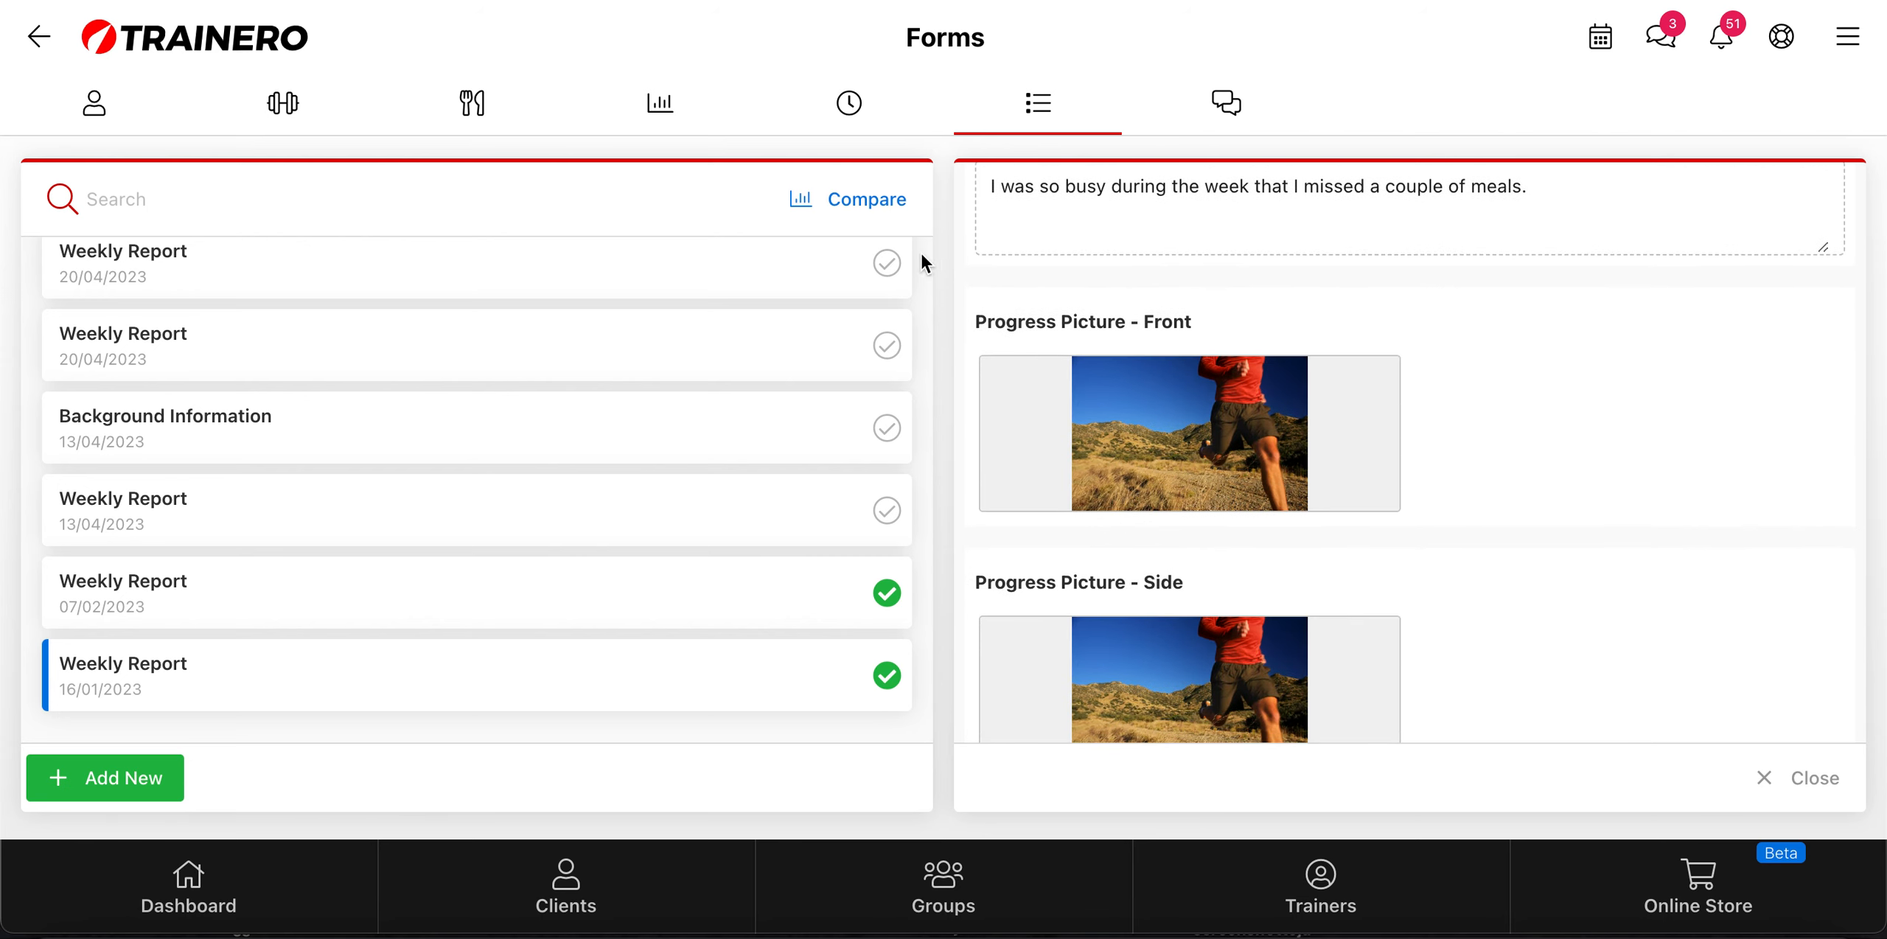
Step: Compare the client's Weekly Reports of 16/01/2023 and 07/02/2023, examining the answers and progress pictures, and leave the comparison
left_click(871, 209)
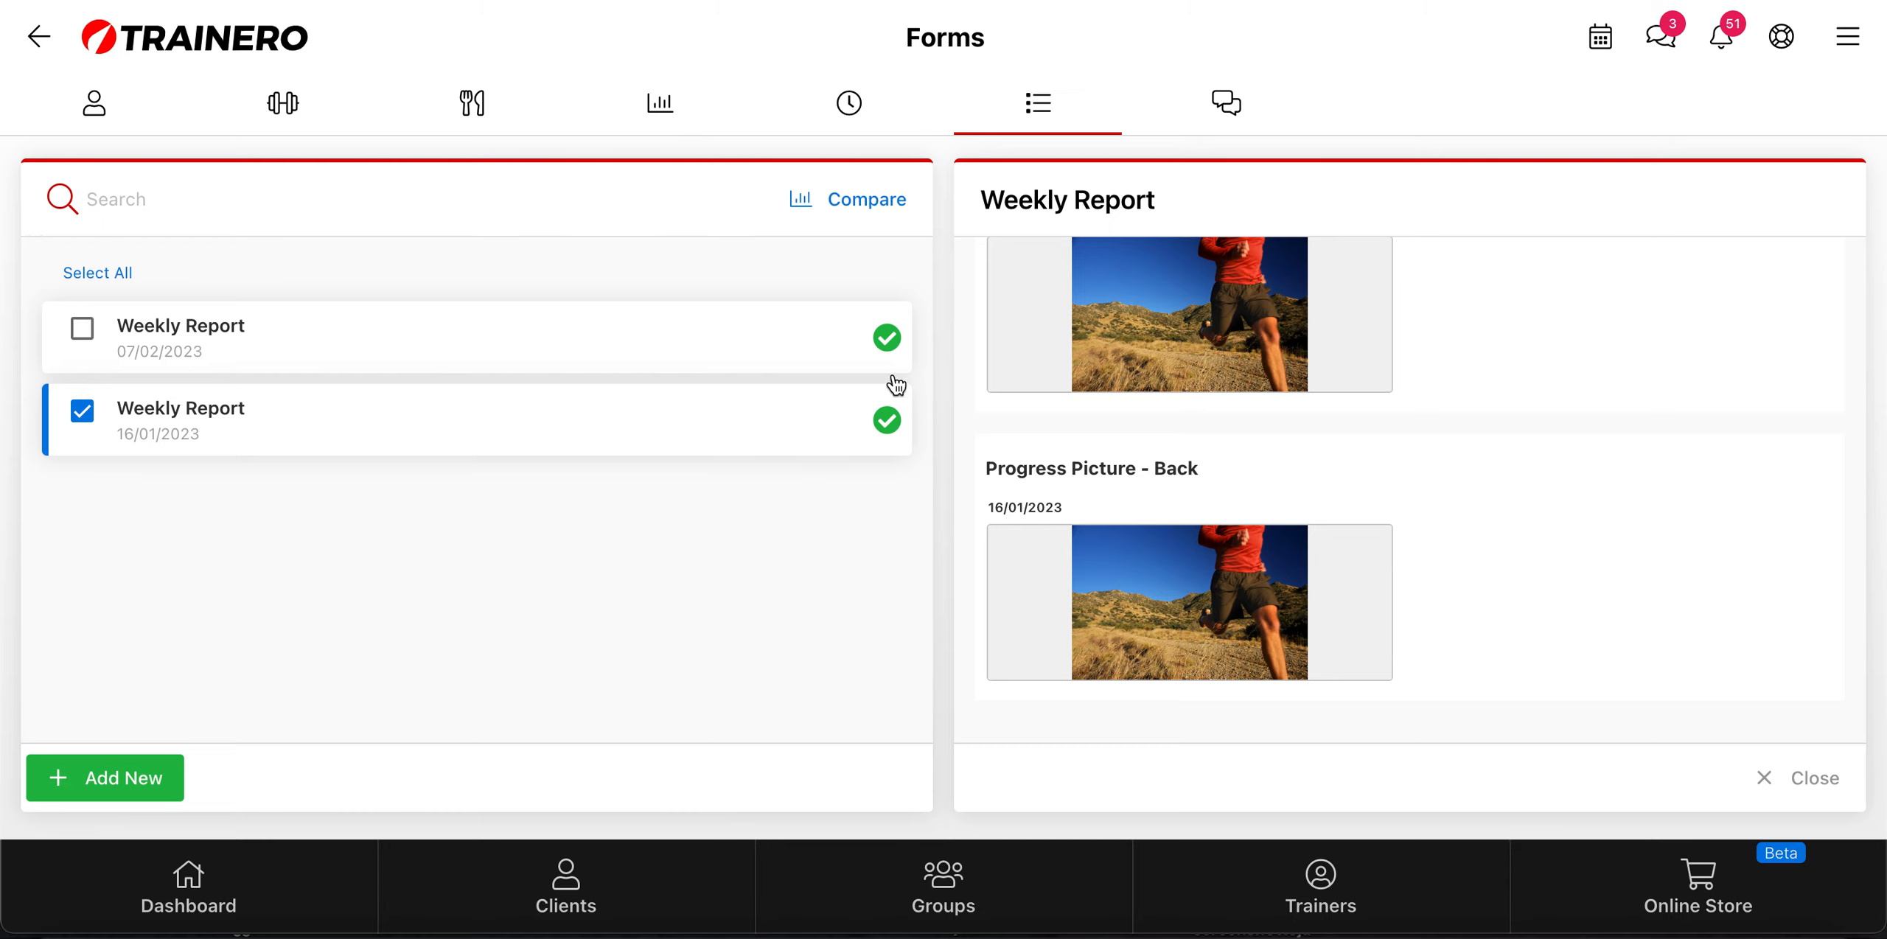
left_click(81, 329)
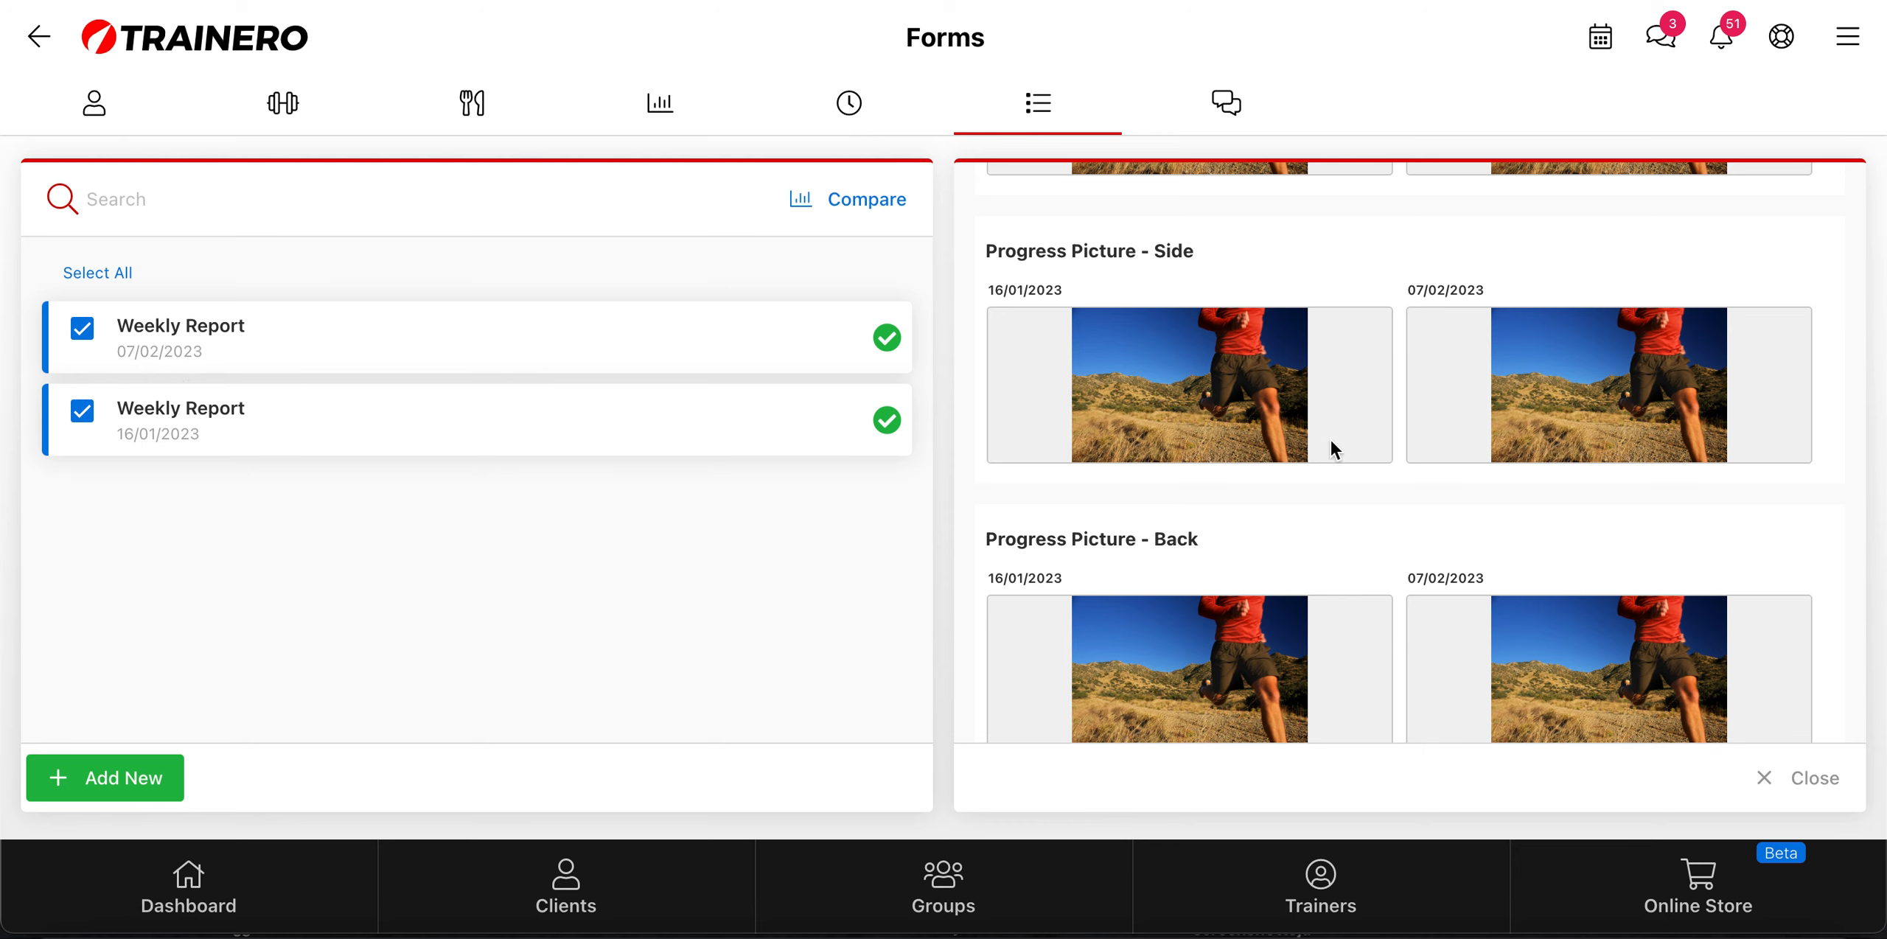
scroll(1332, 442, "up", 5)
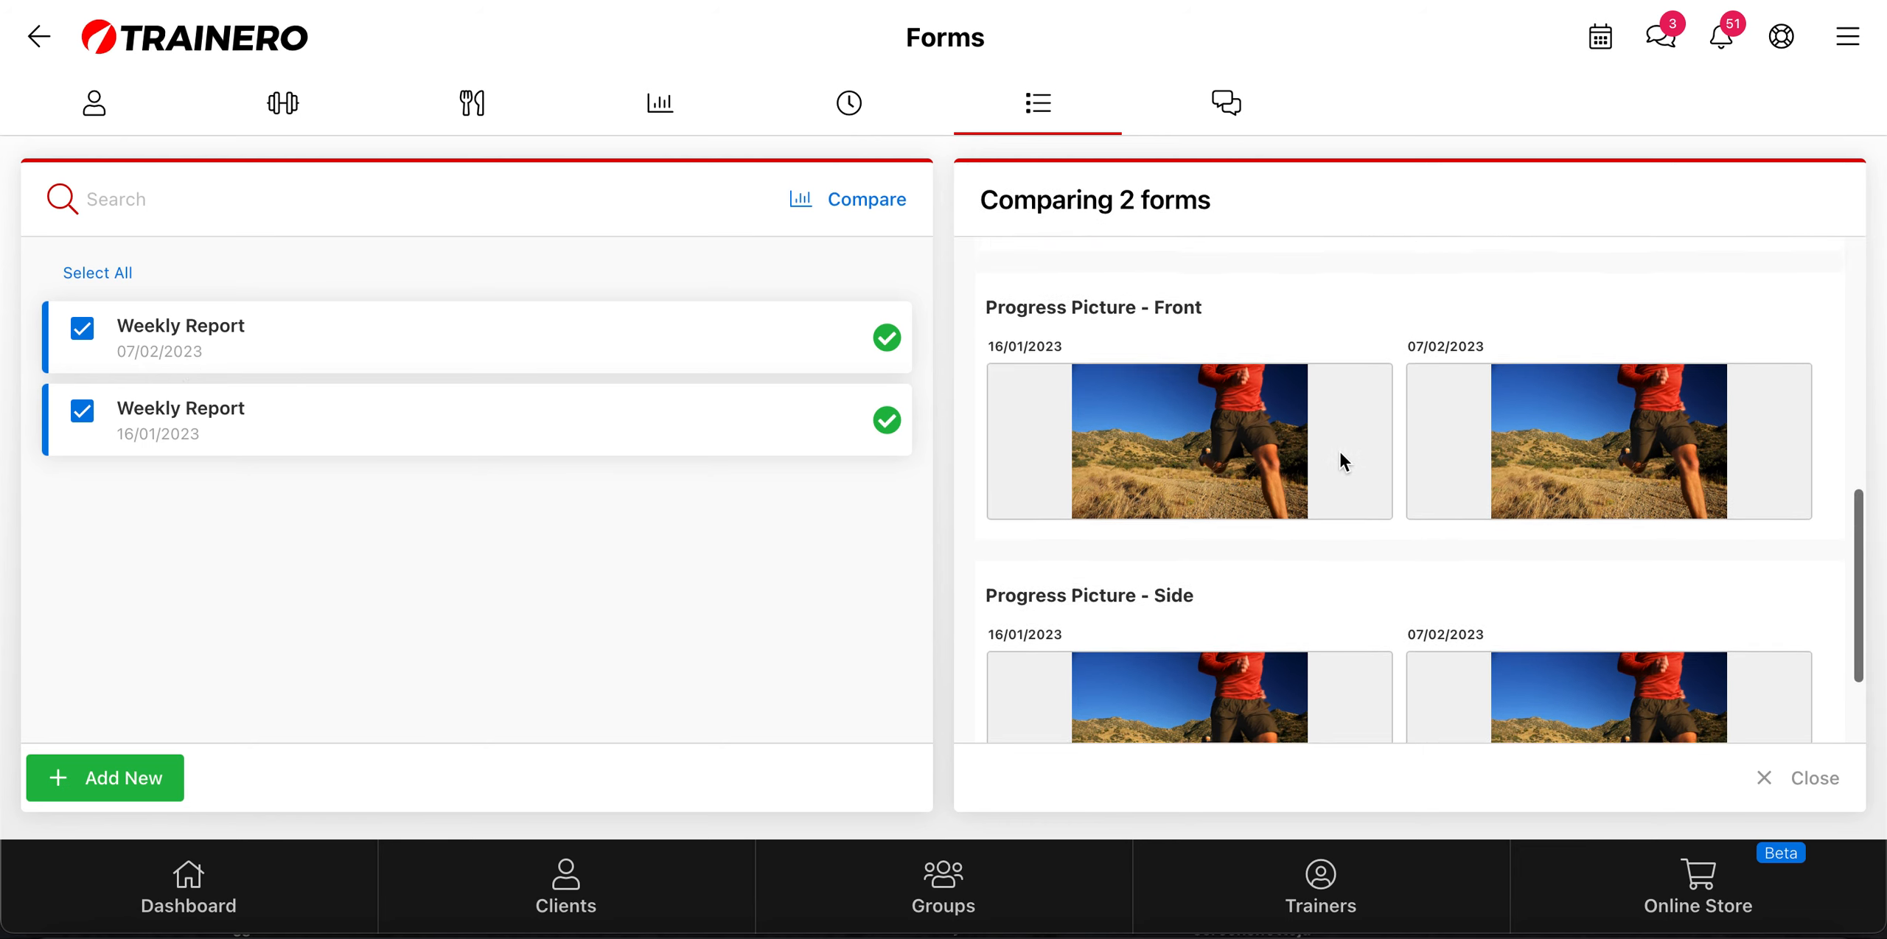
scroll(1340, 454, "up", 10)
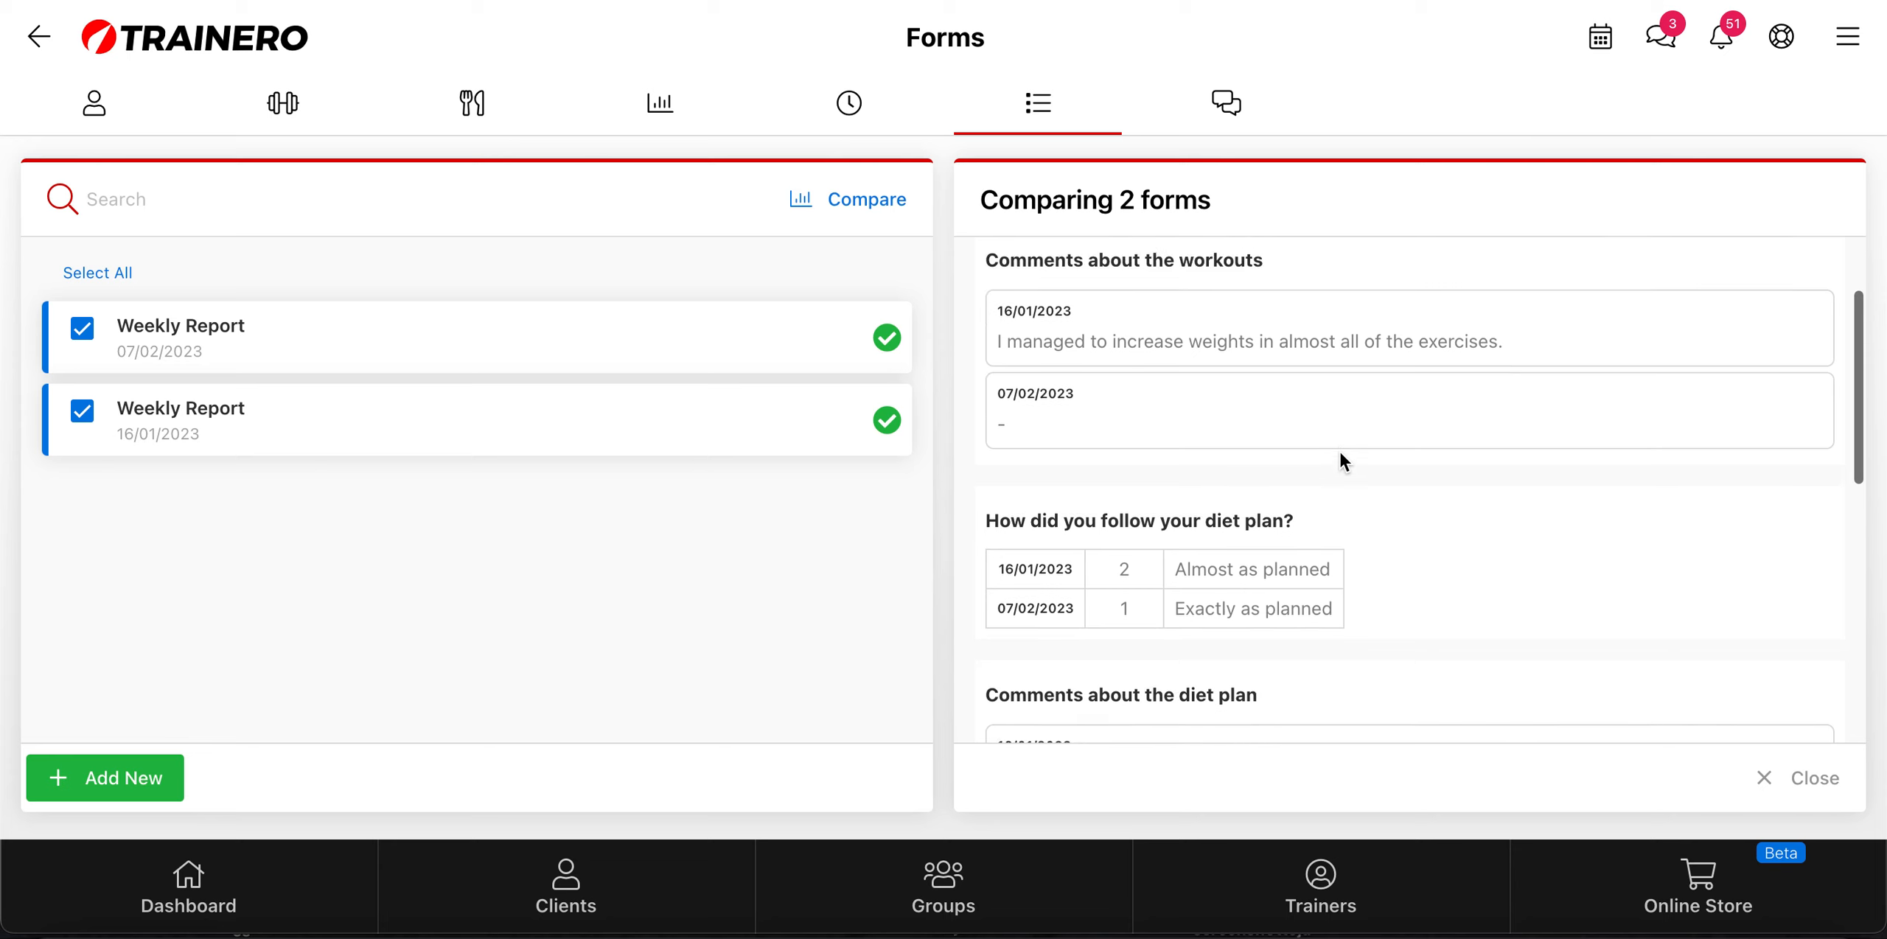
scroll(1340, 453, "down", 8)
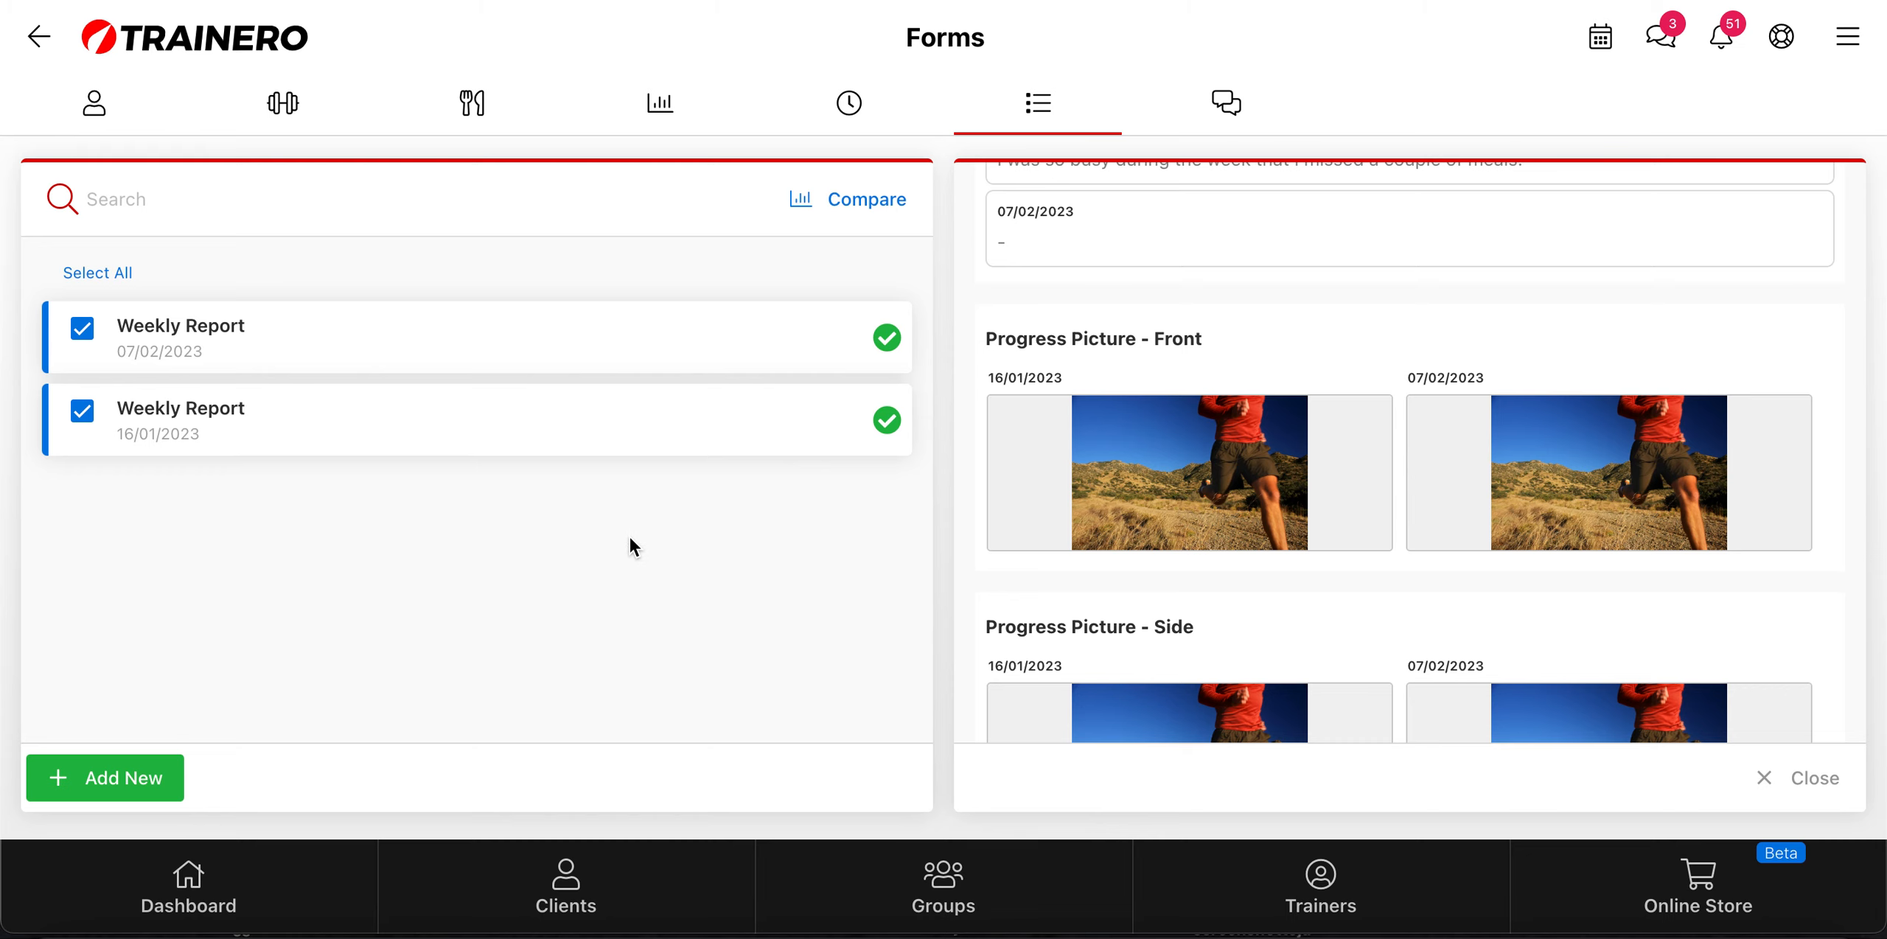
left_click(861, 203)
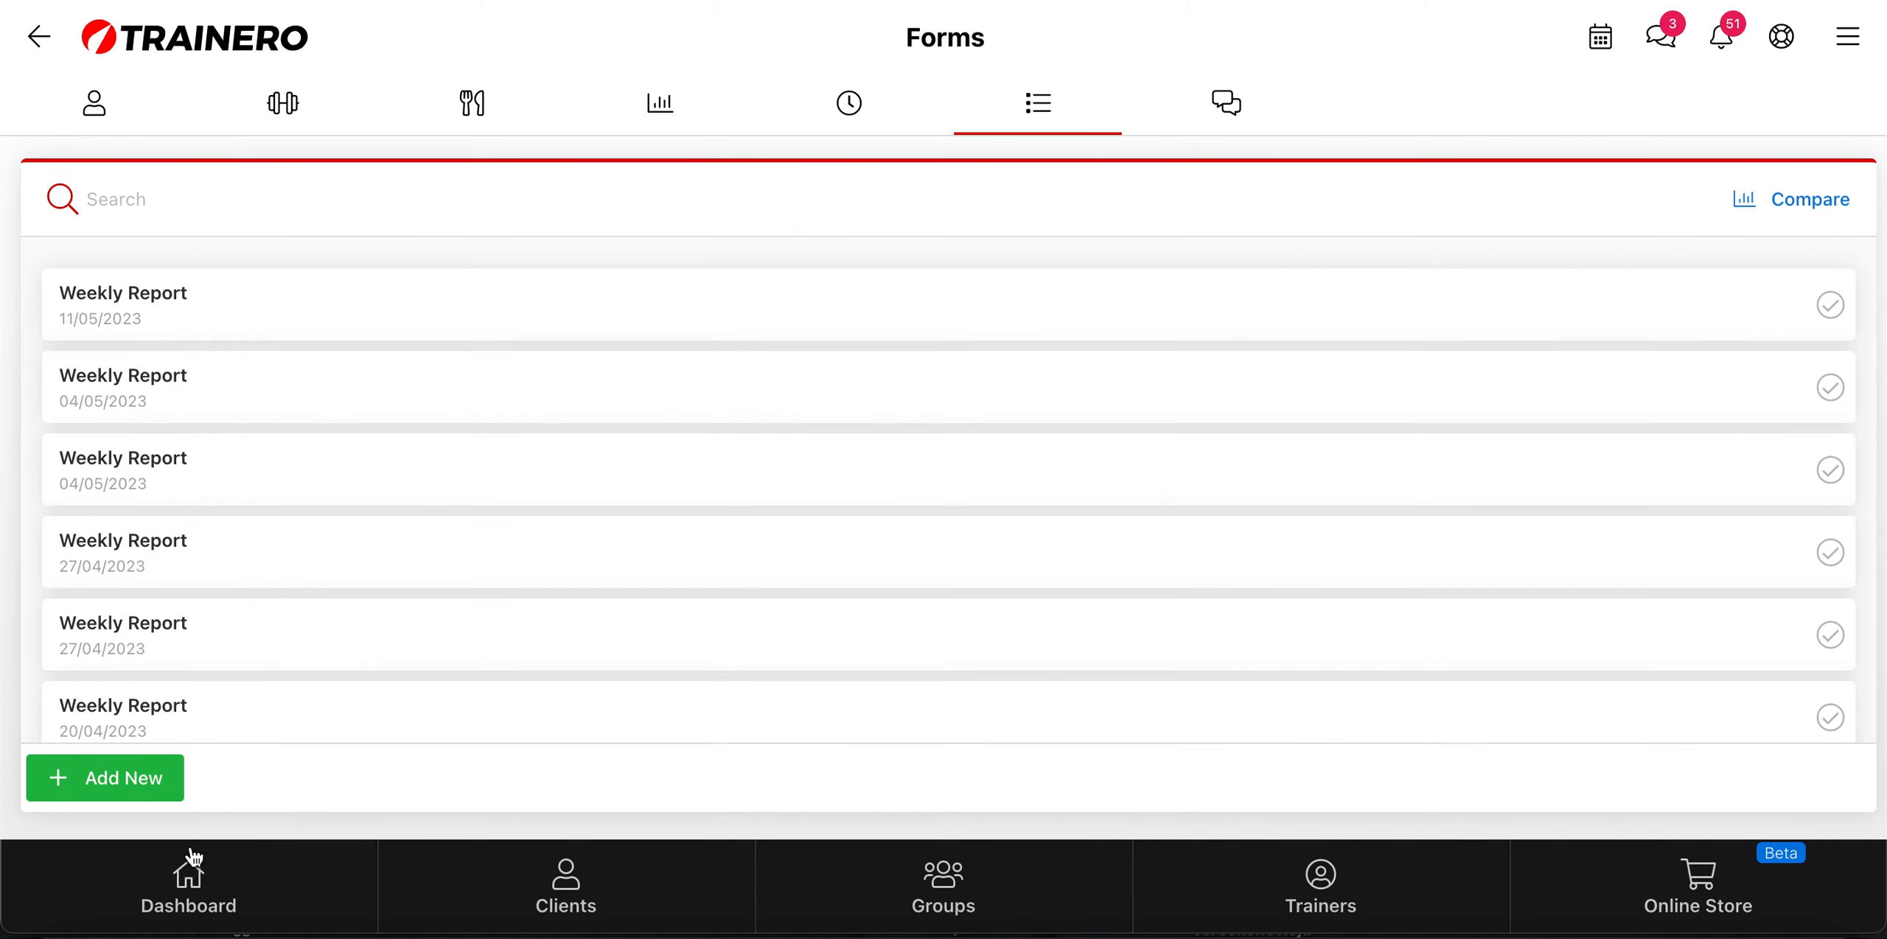
Step: Preview the Example form from the Form Library offered for adding to the client, and close the library without adding a form
left_click(143, 780)
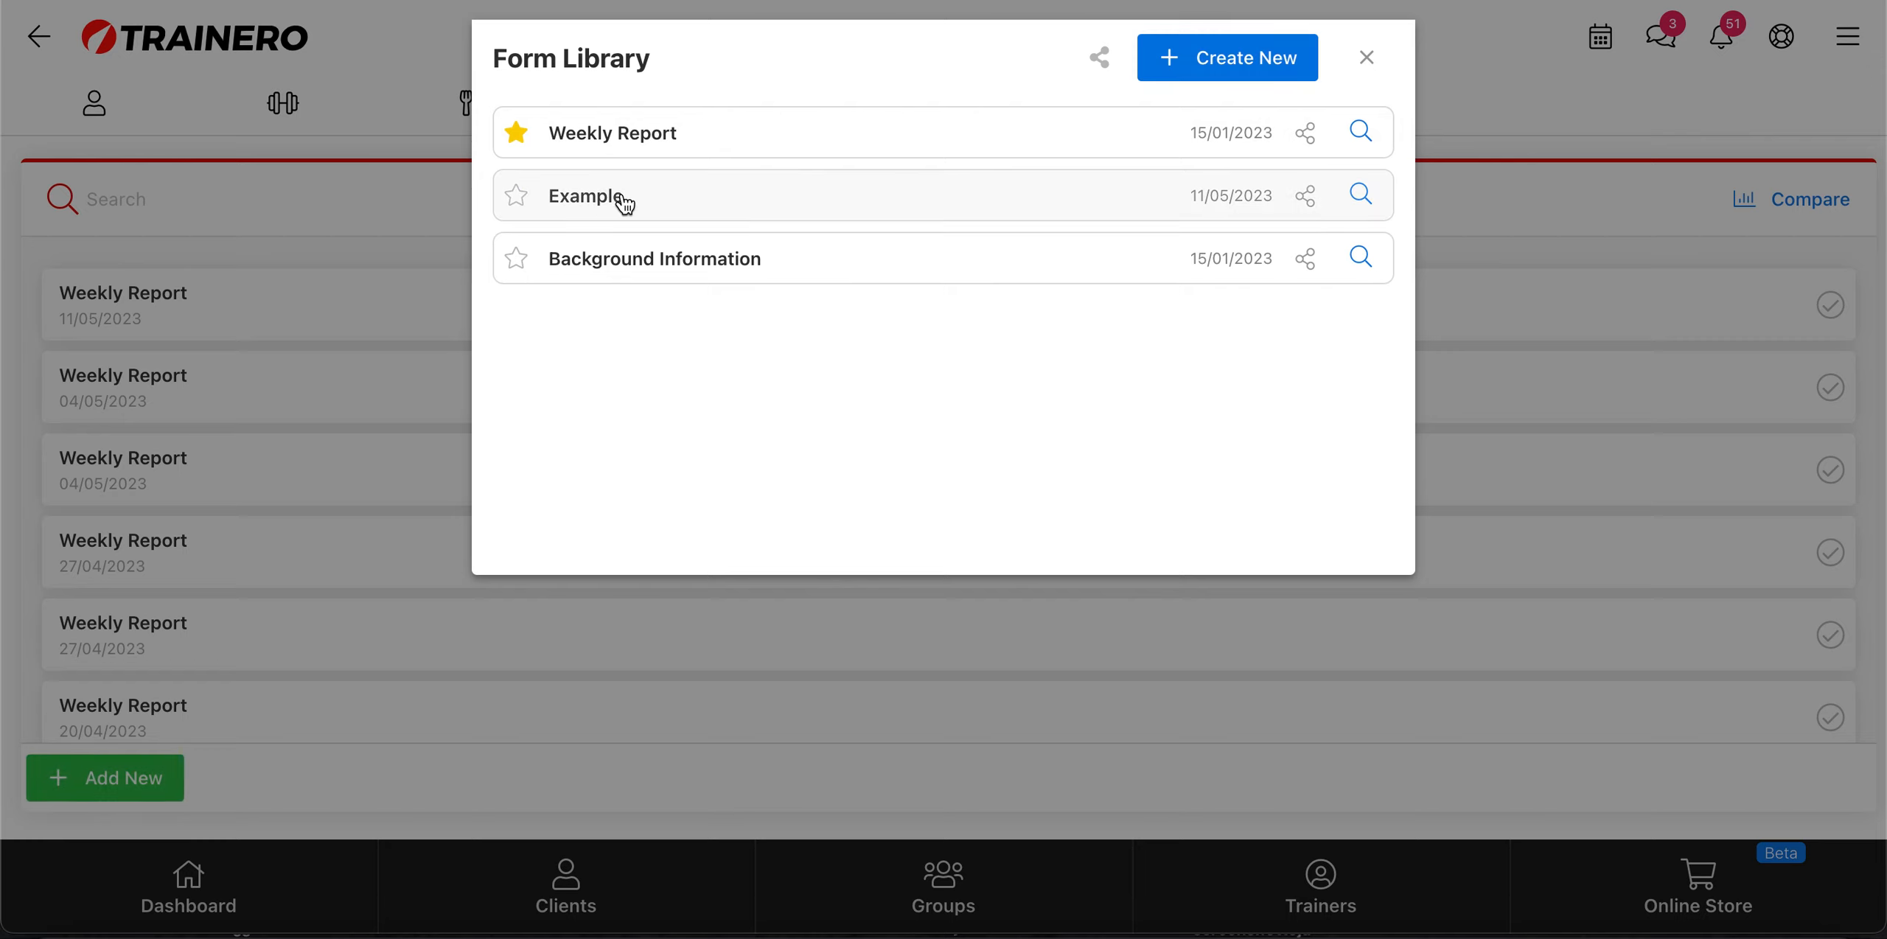
left_click(1372, 201)
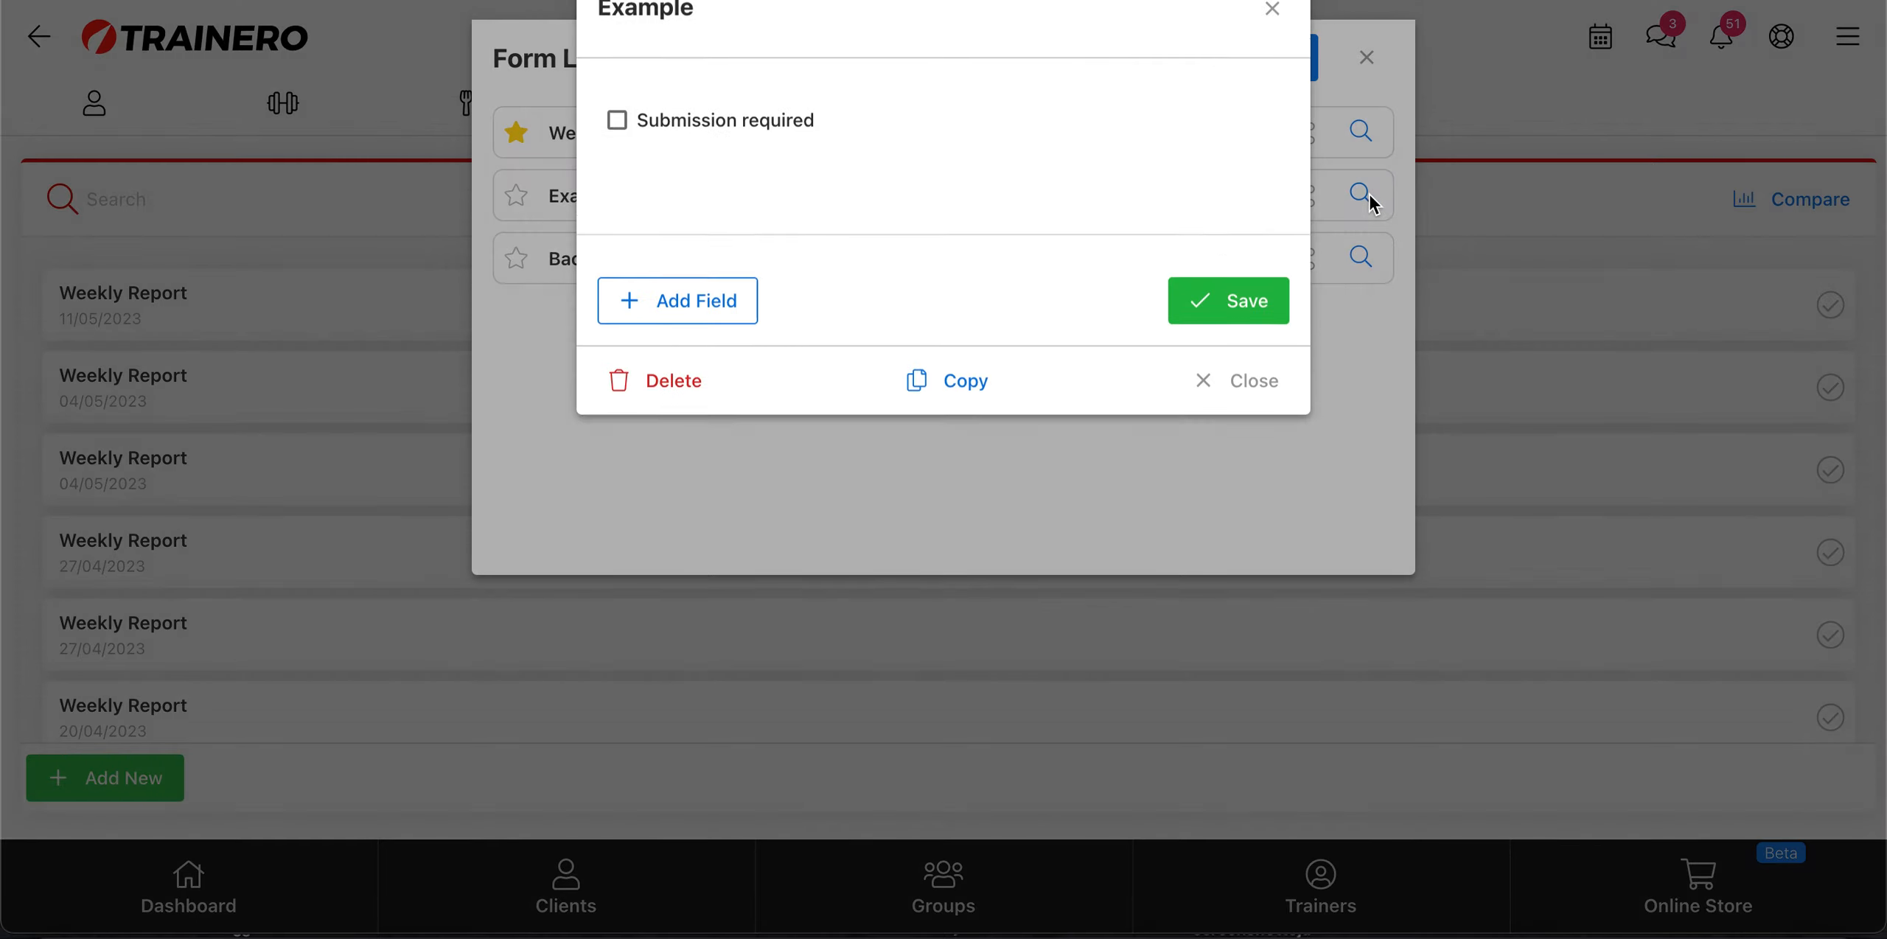
scroll(1134, 616, "down", 3)
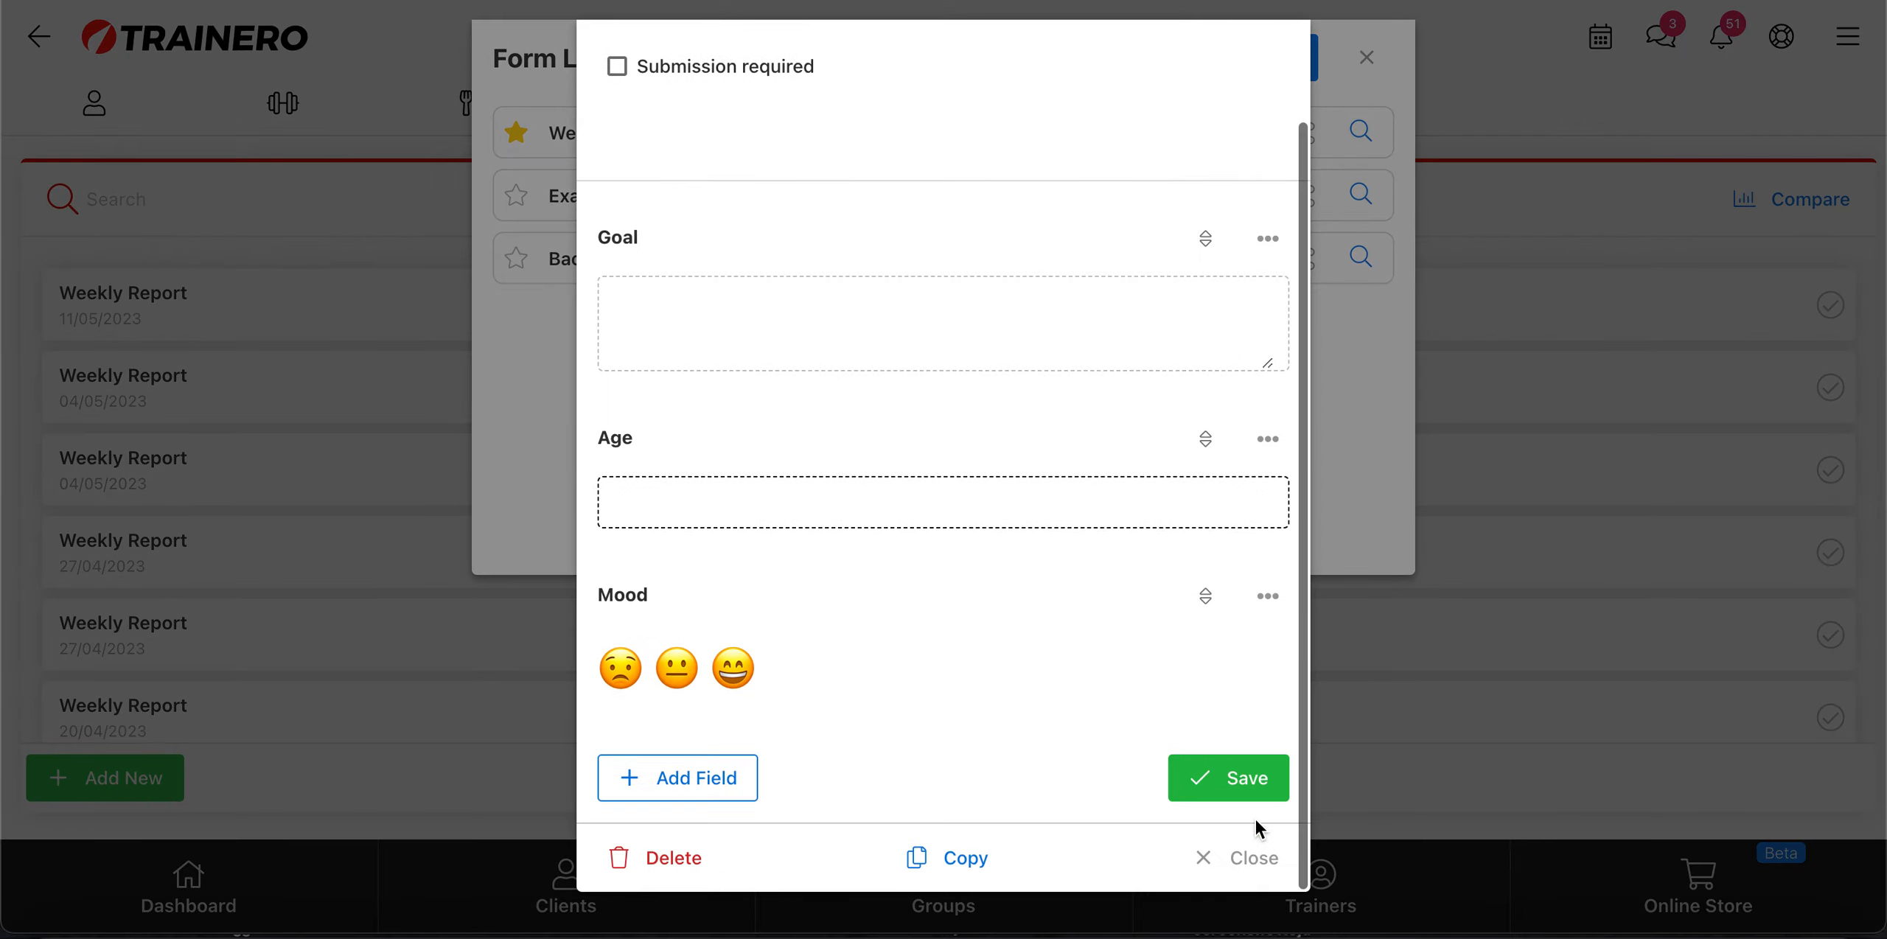
scroll(1252, 722, "up", 3)
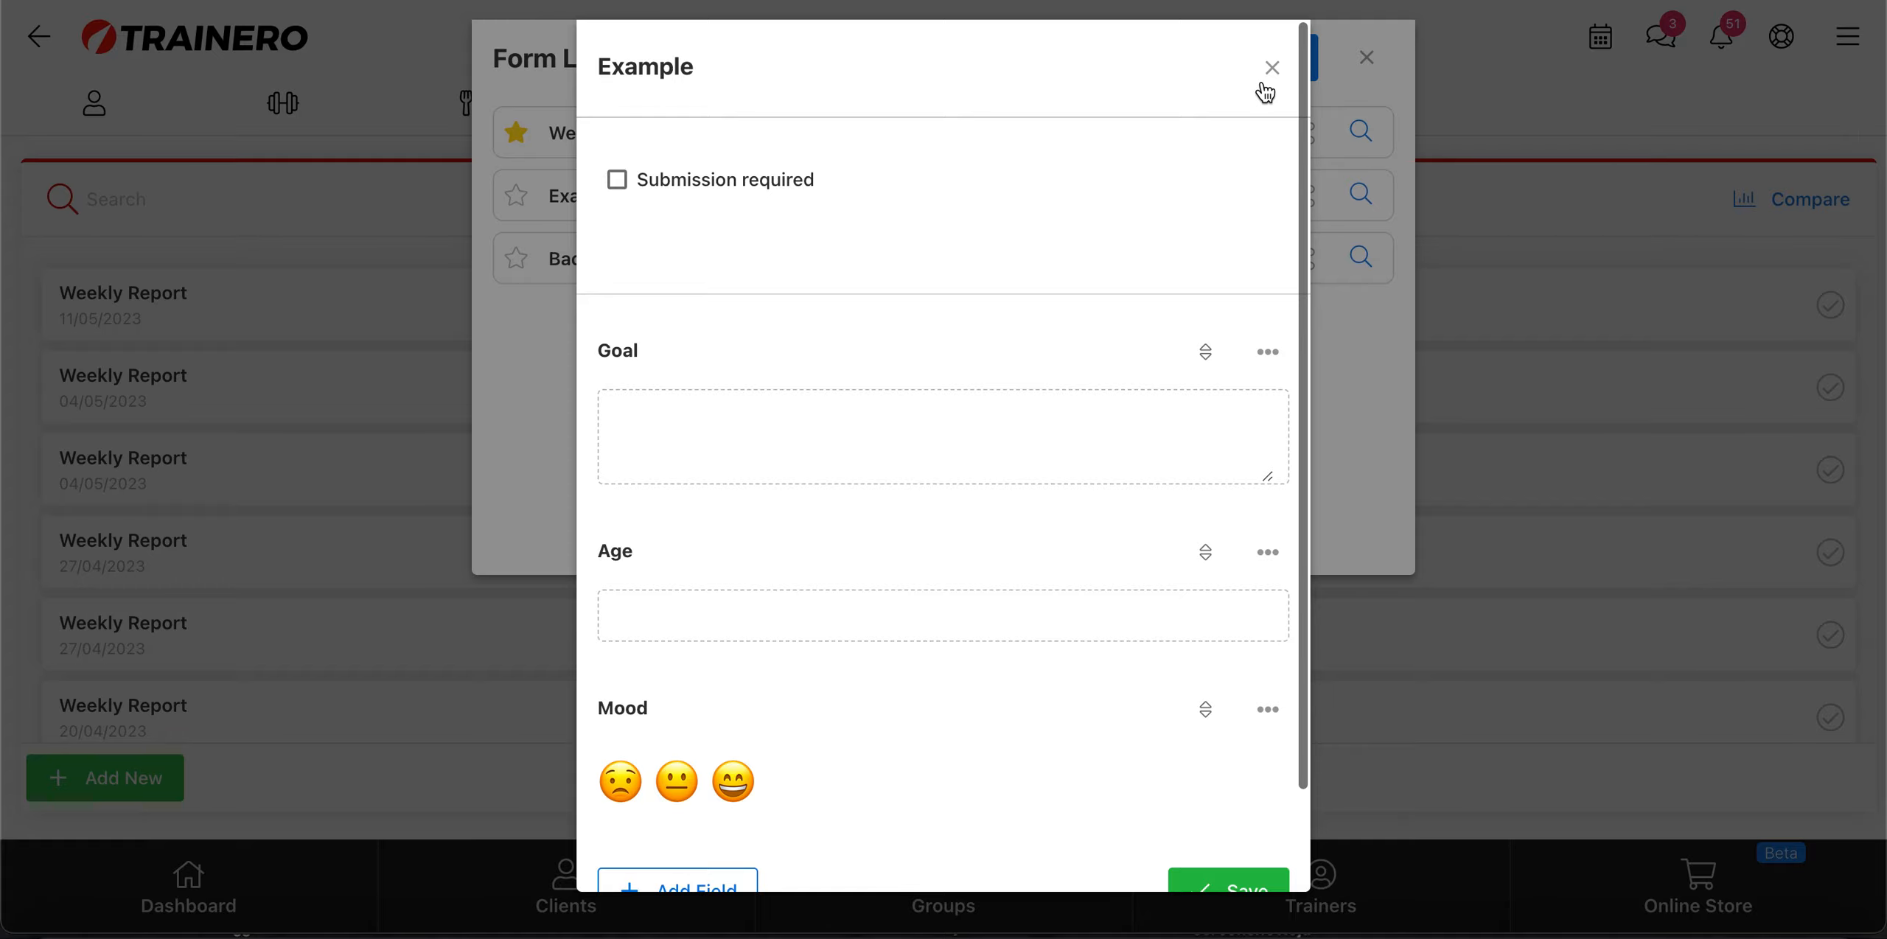
left_click(1268, 71)
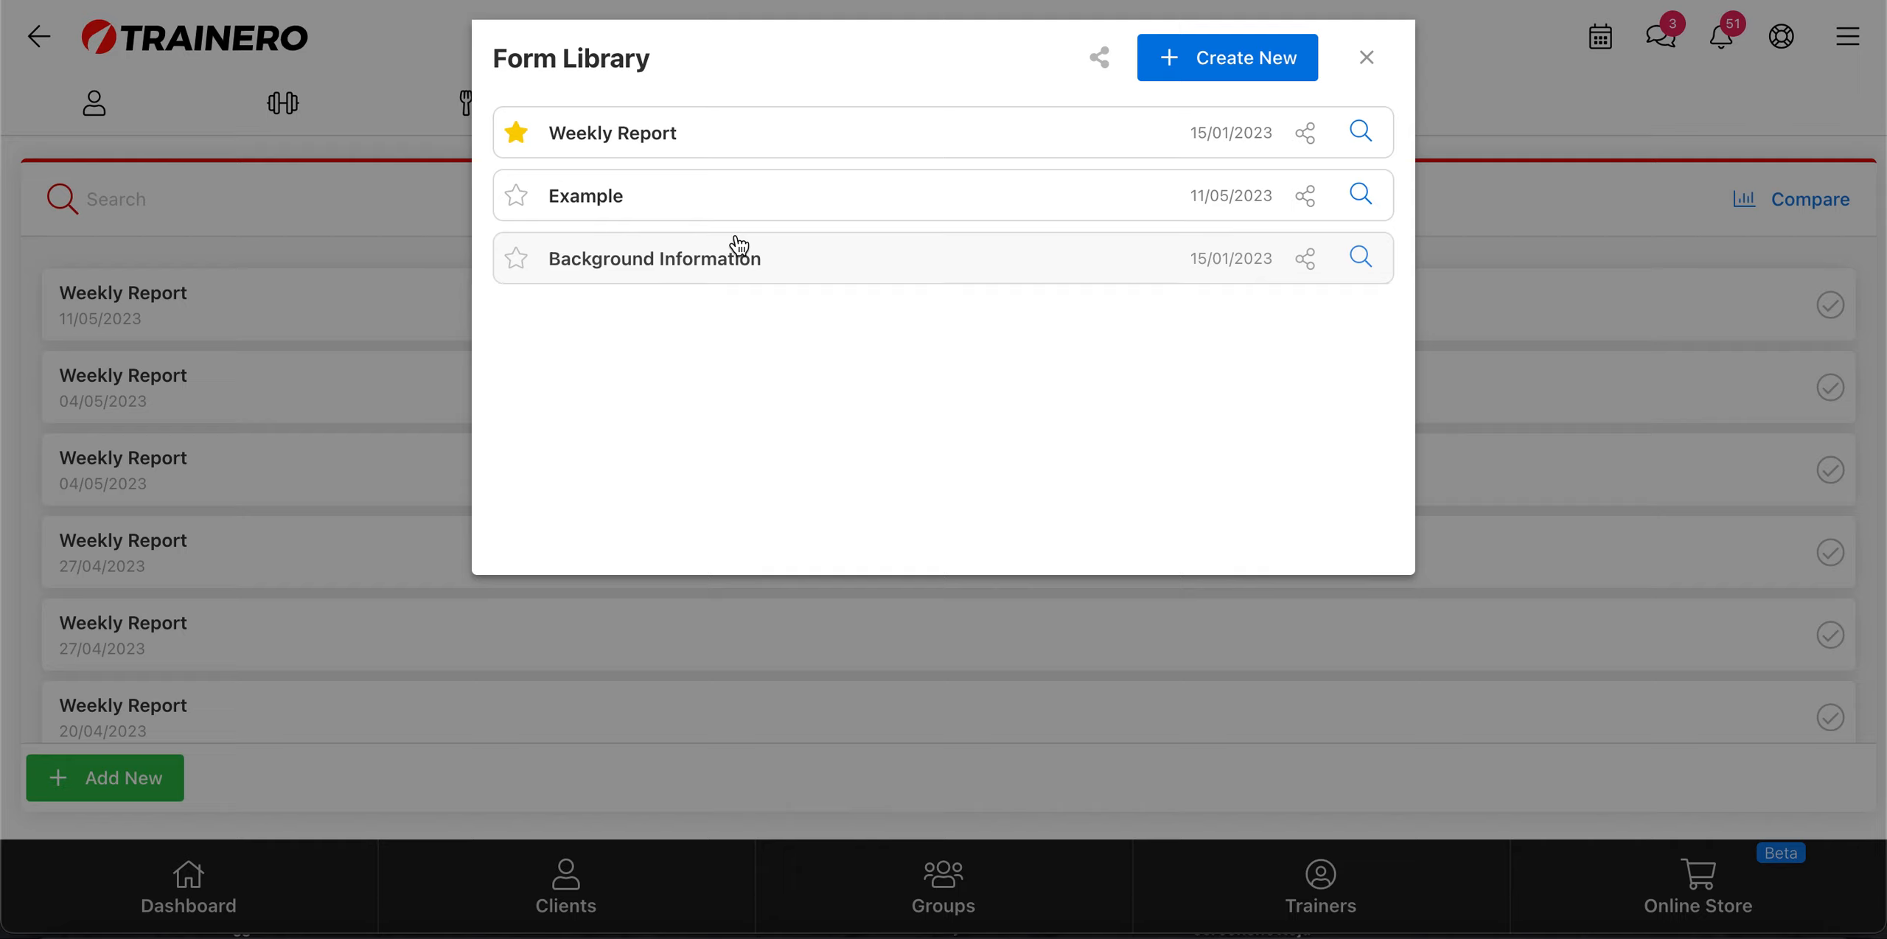
left_click(1367, 57)
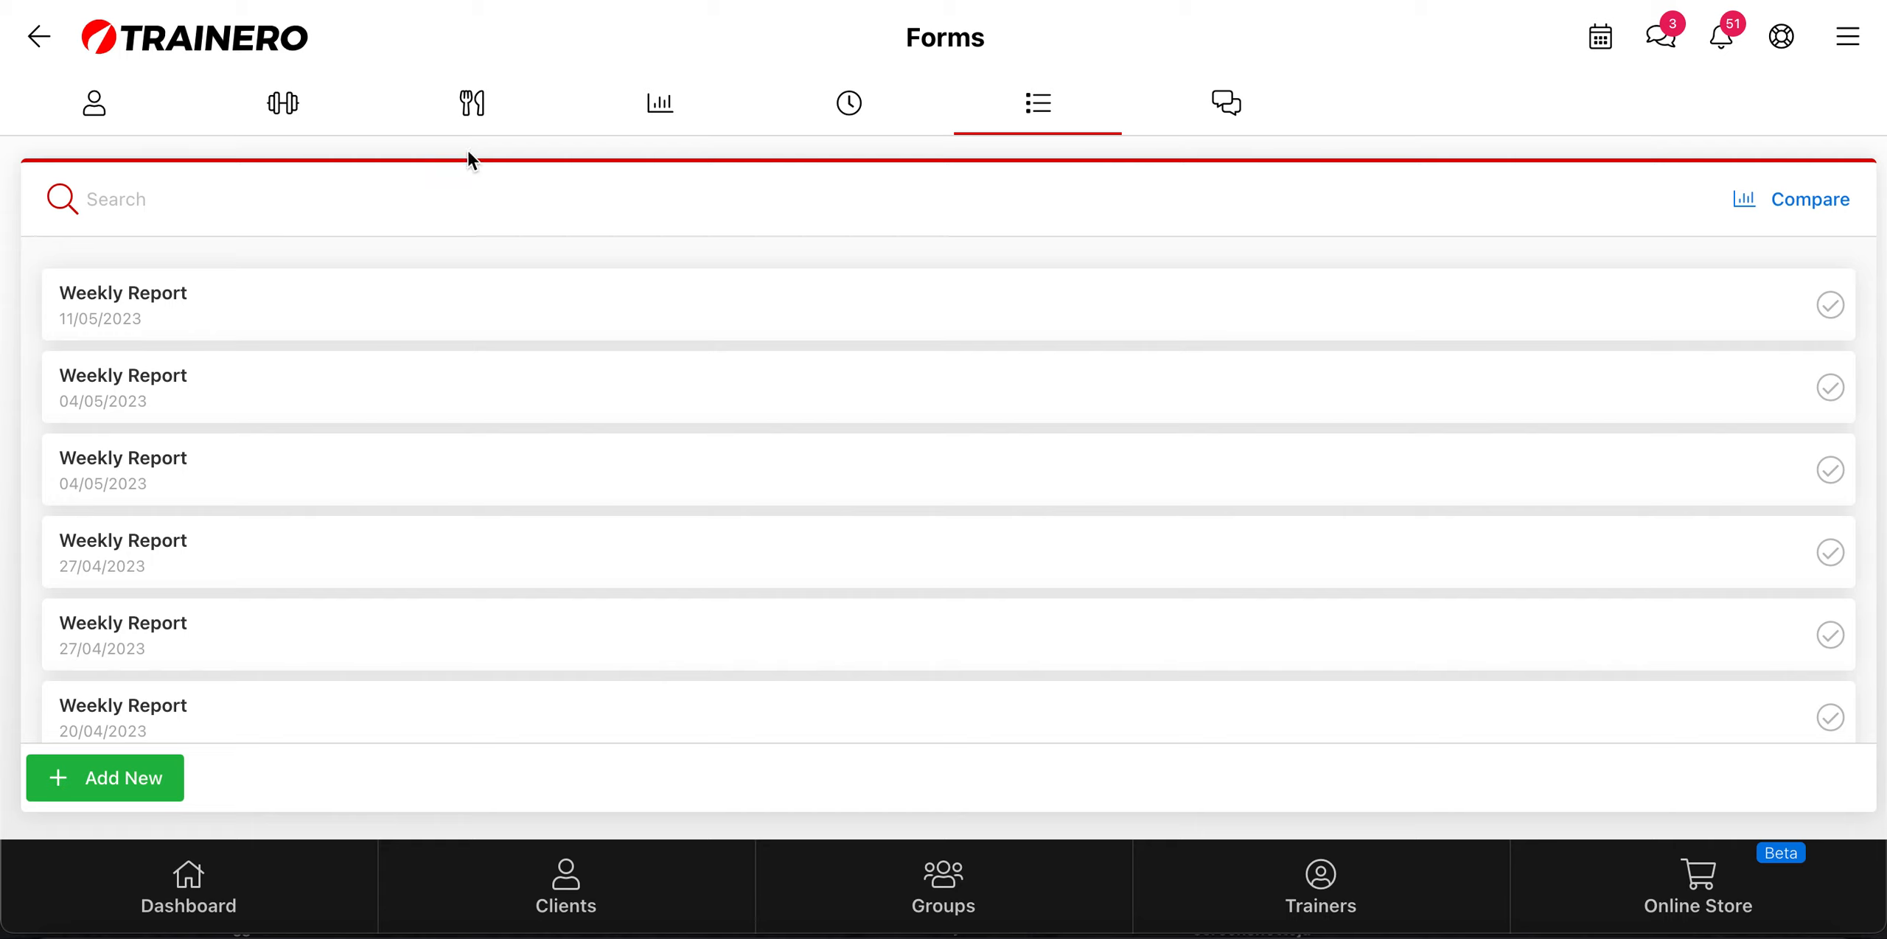
Step: Start a form event for Monday 17/04/2023 on the client's timeline, view the Form Library choices, and close the event without adding a form
left_click(851, 110)
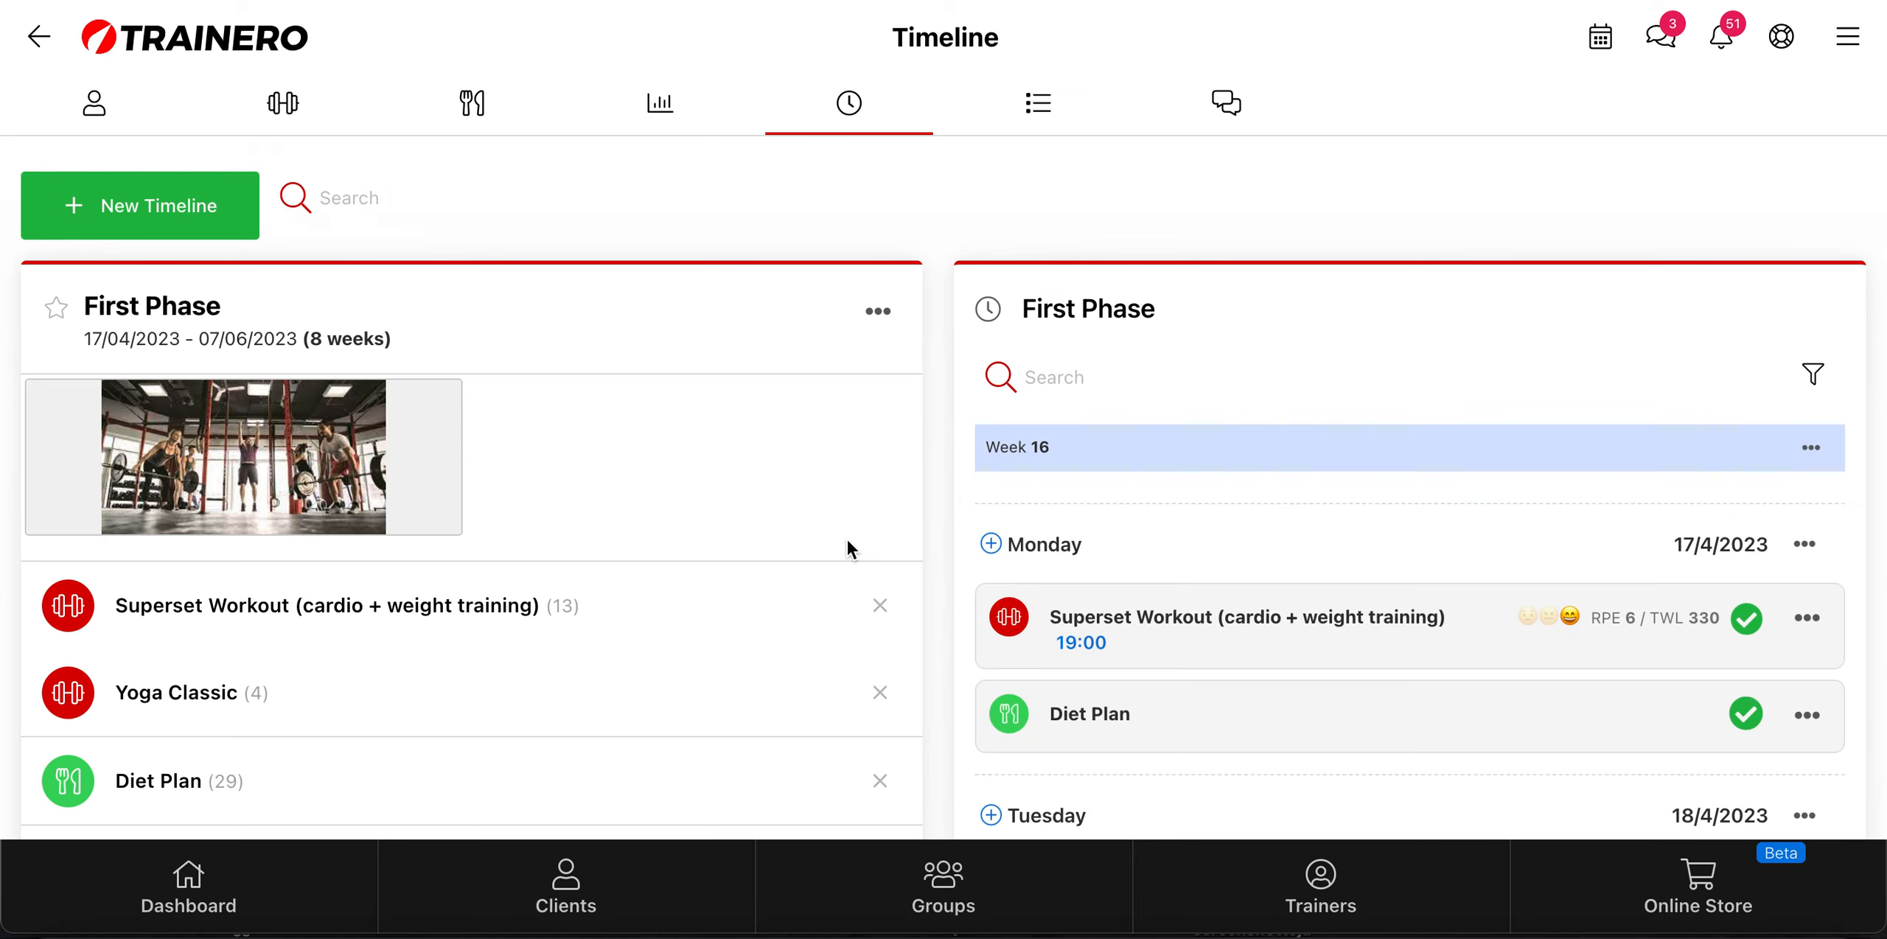
left_click(991, 545)
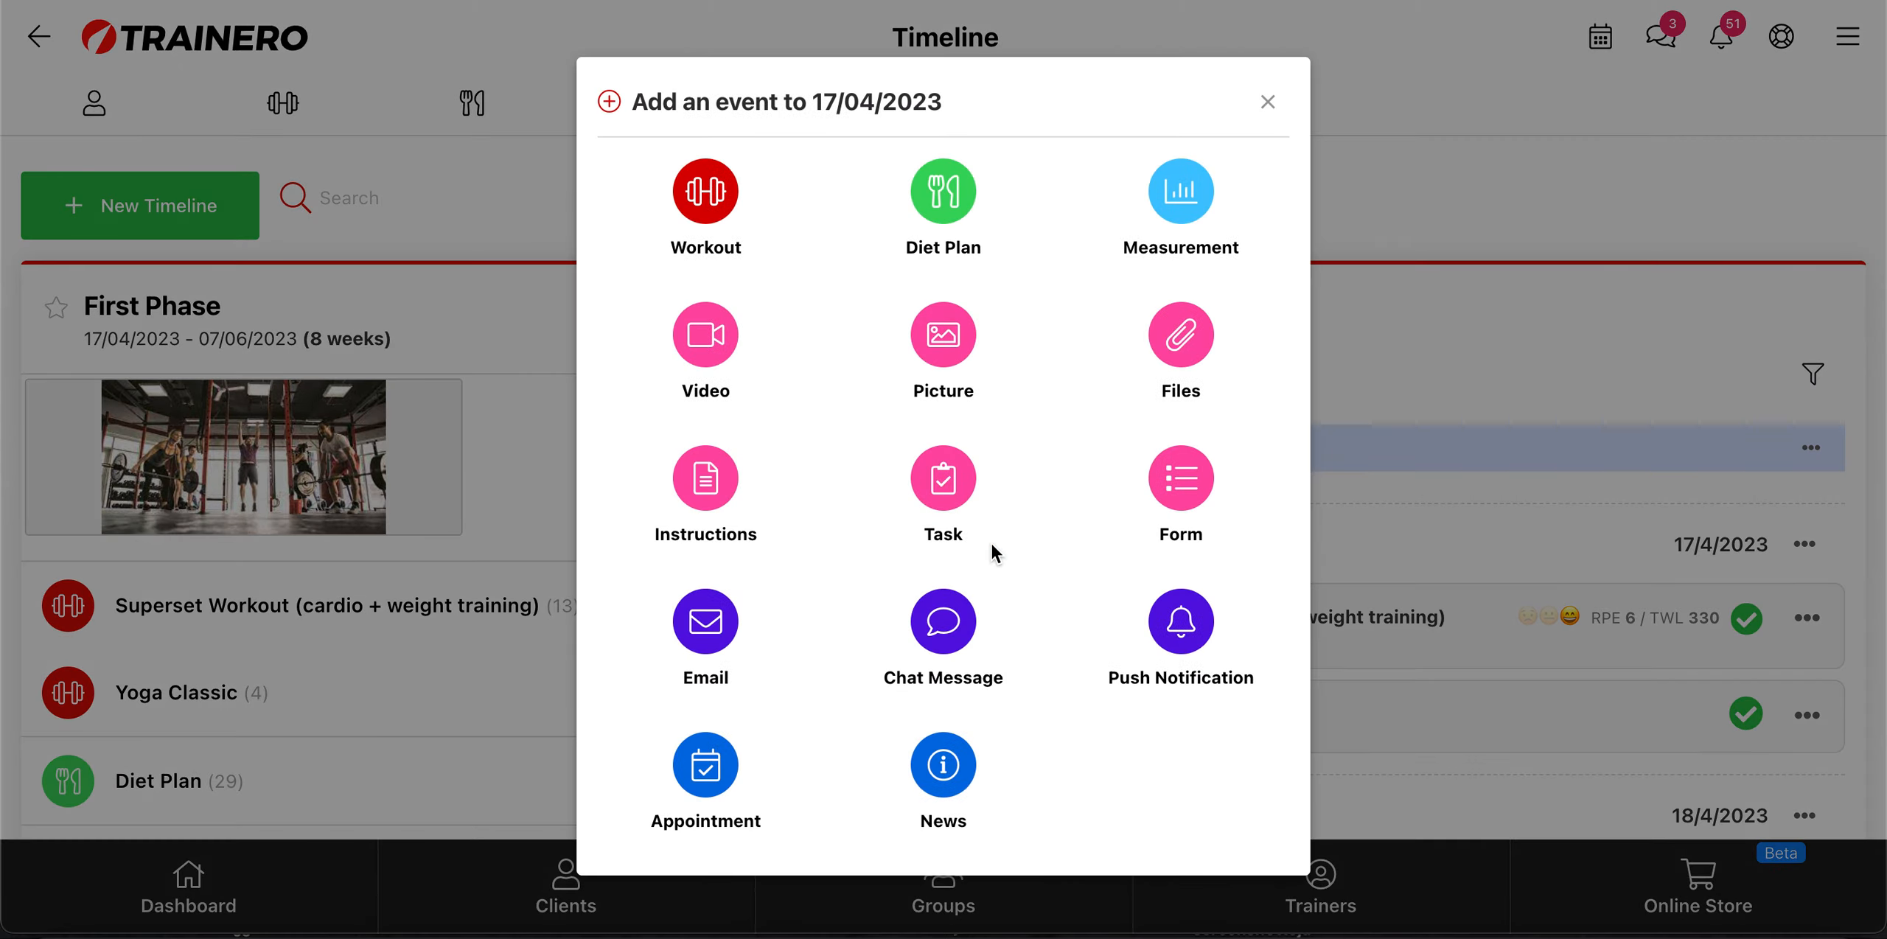
left_click(1182, 479)
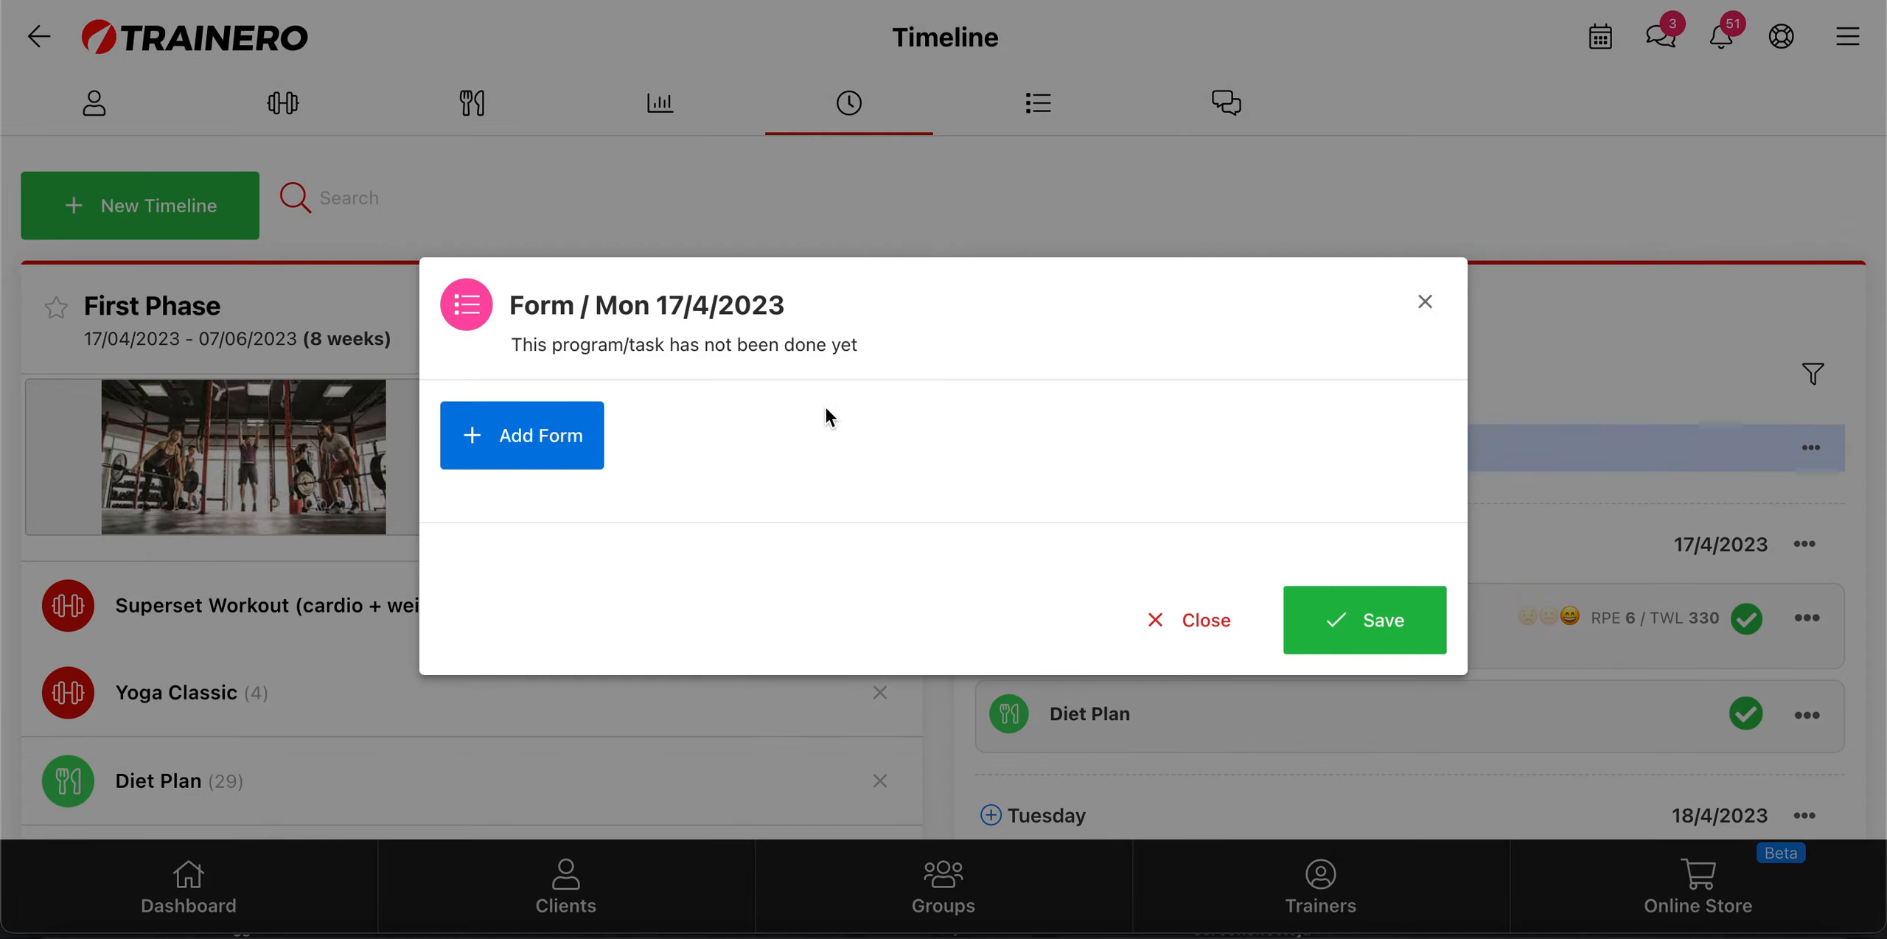
left_click(511, 455)
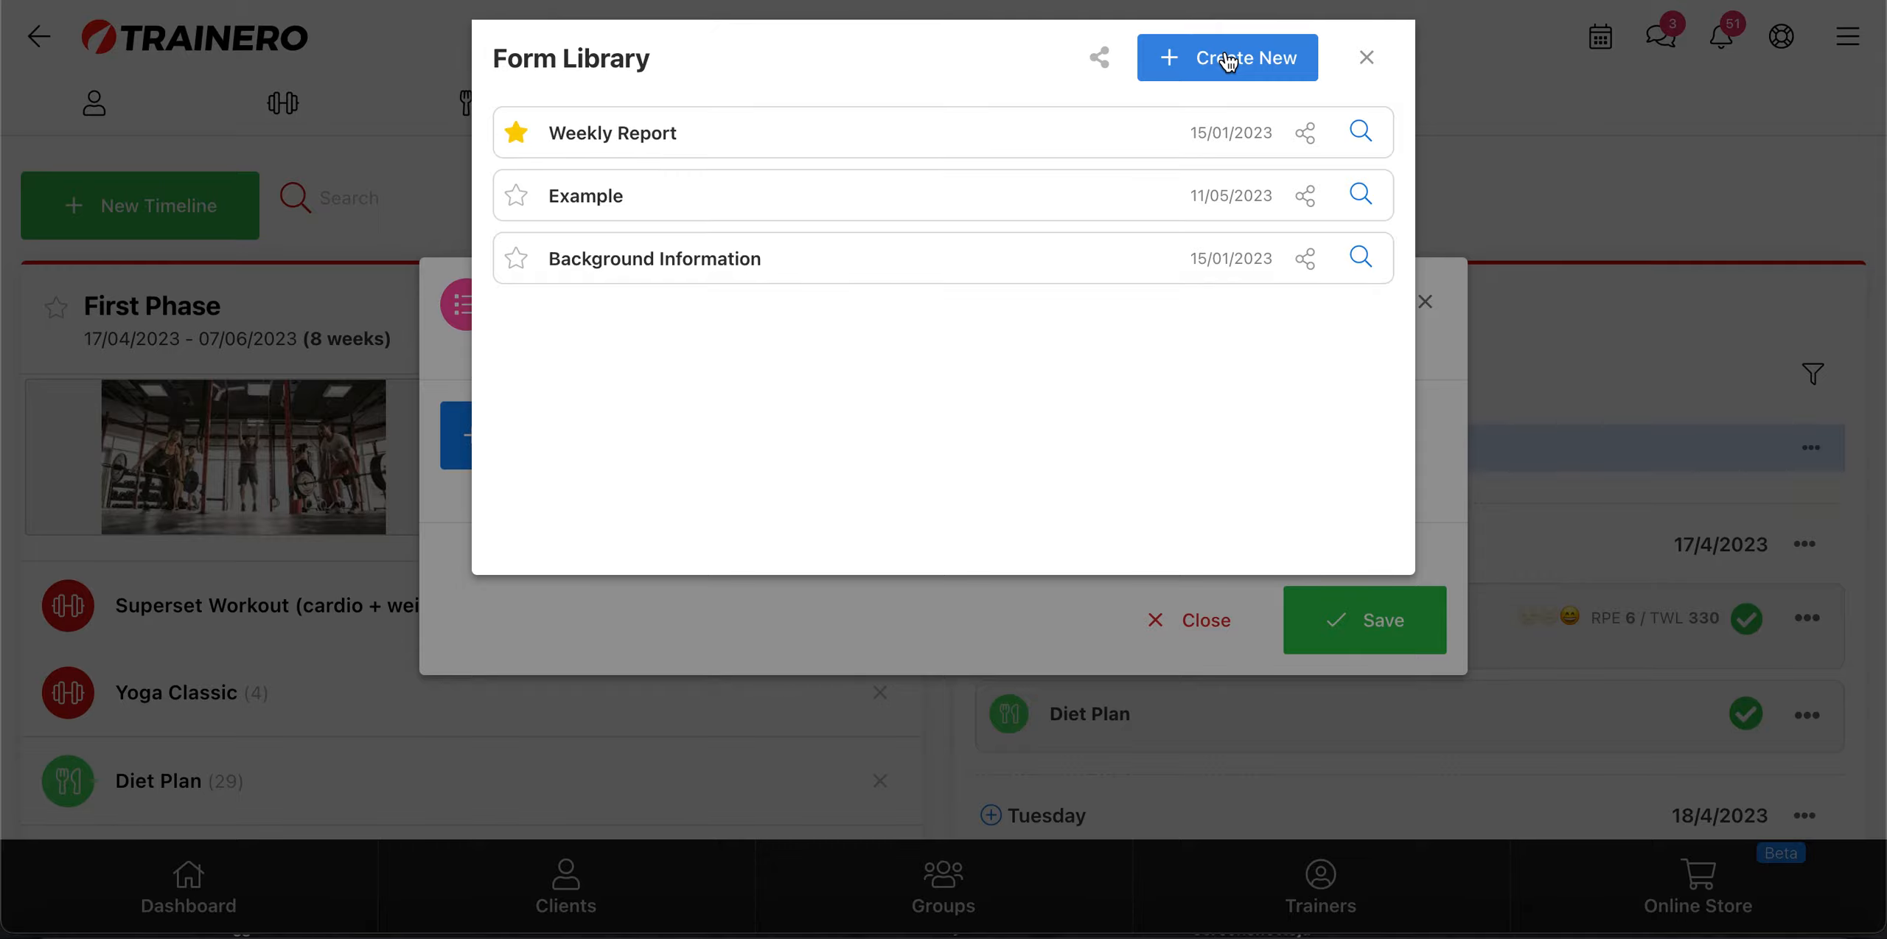
left_click(1367, 57)
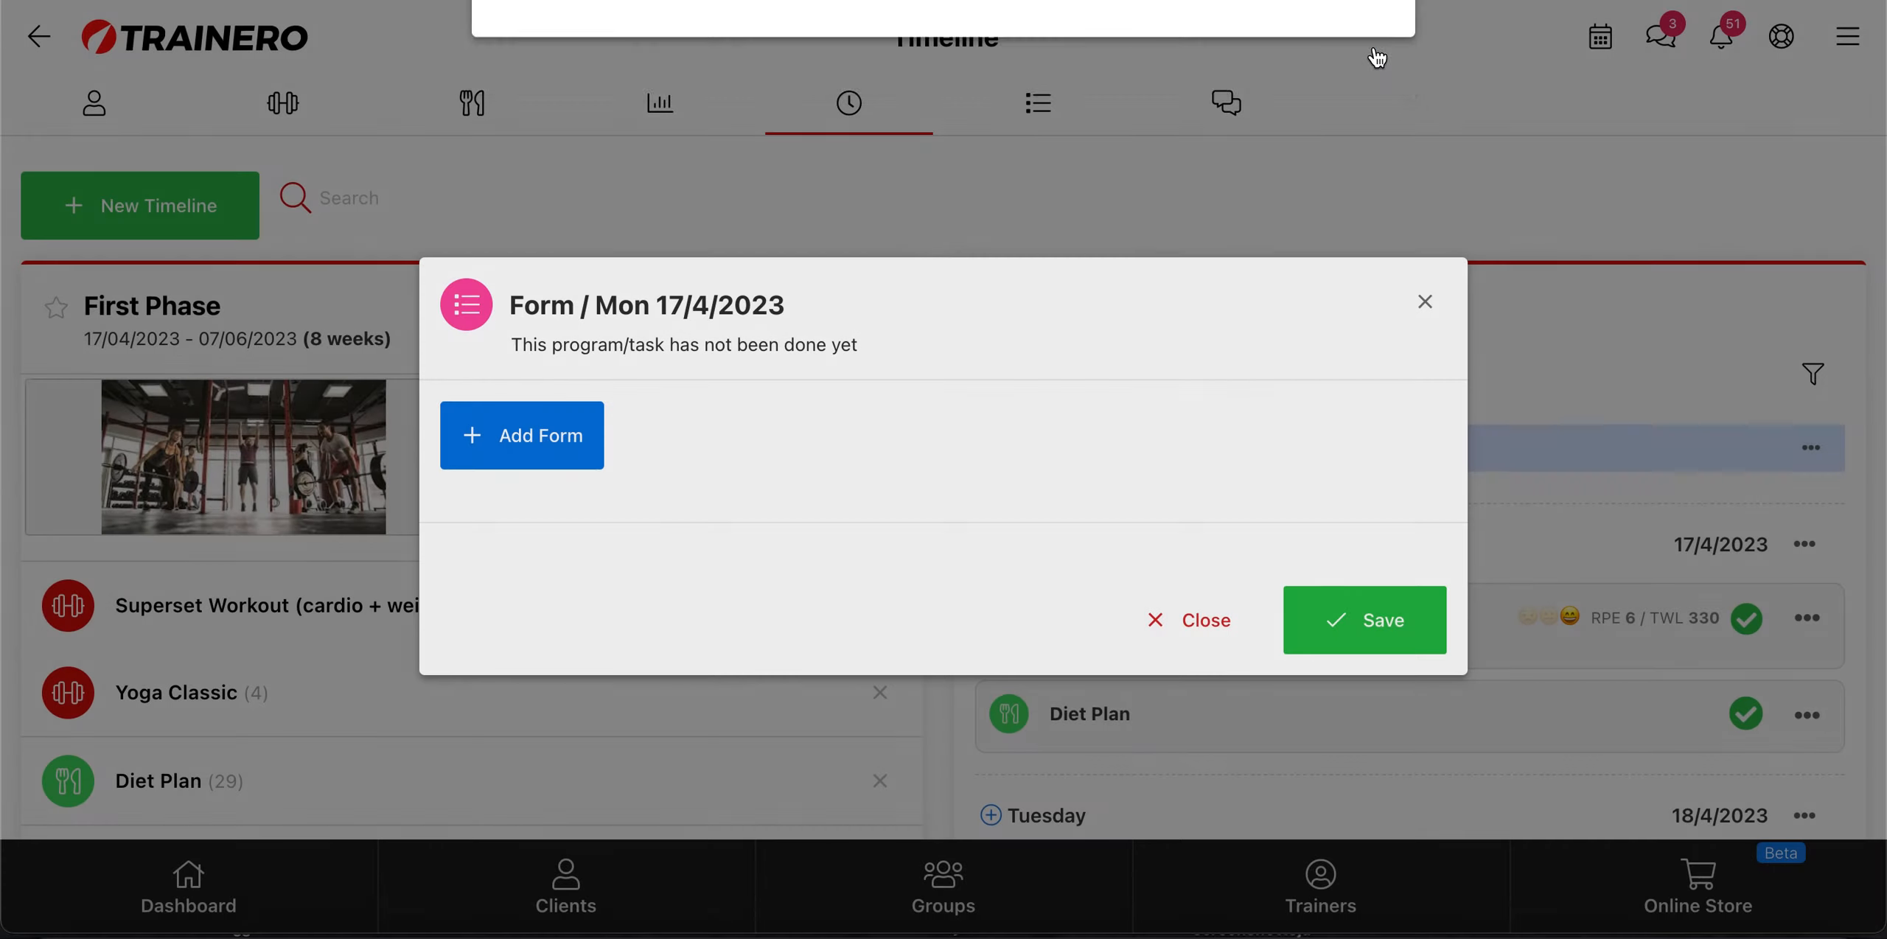
left_click(1436, 309)
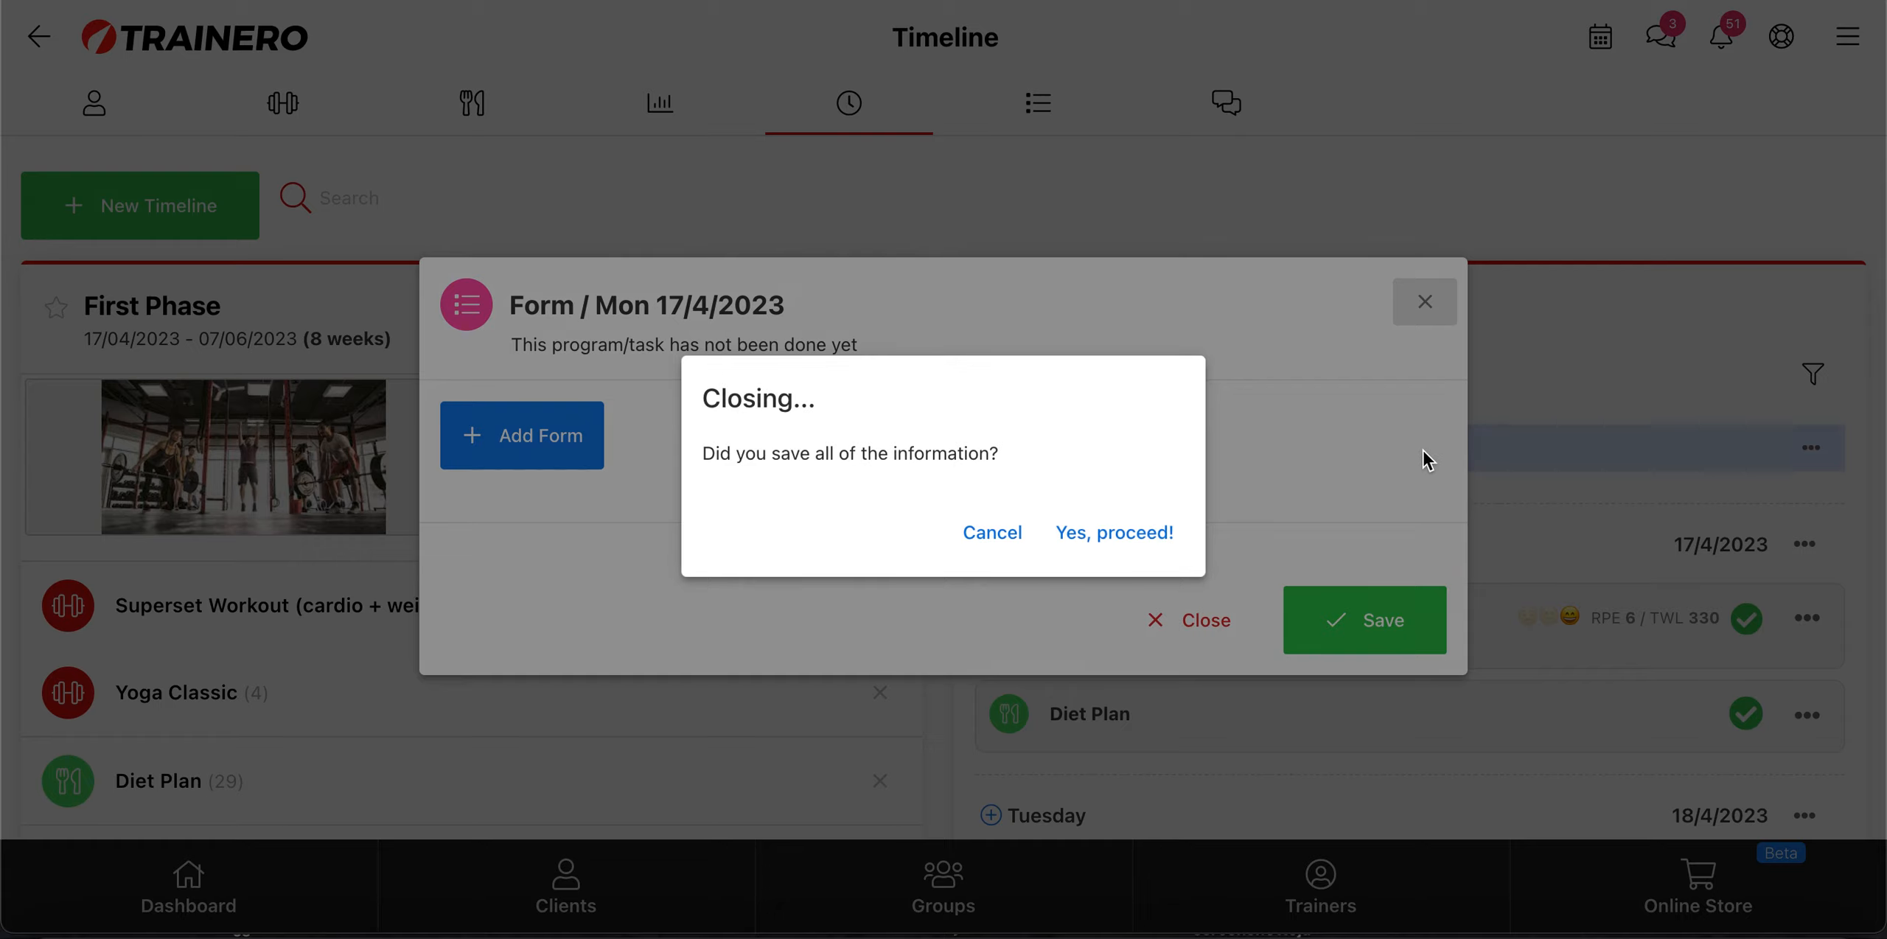
left_click(1110, 544)
Step: Look through the client's First Phase timeline to the Weekly Report scheduled for Thursday 20/4/2023
scroll(1176, 709, "down", 5)
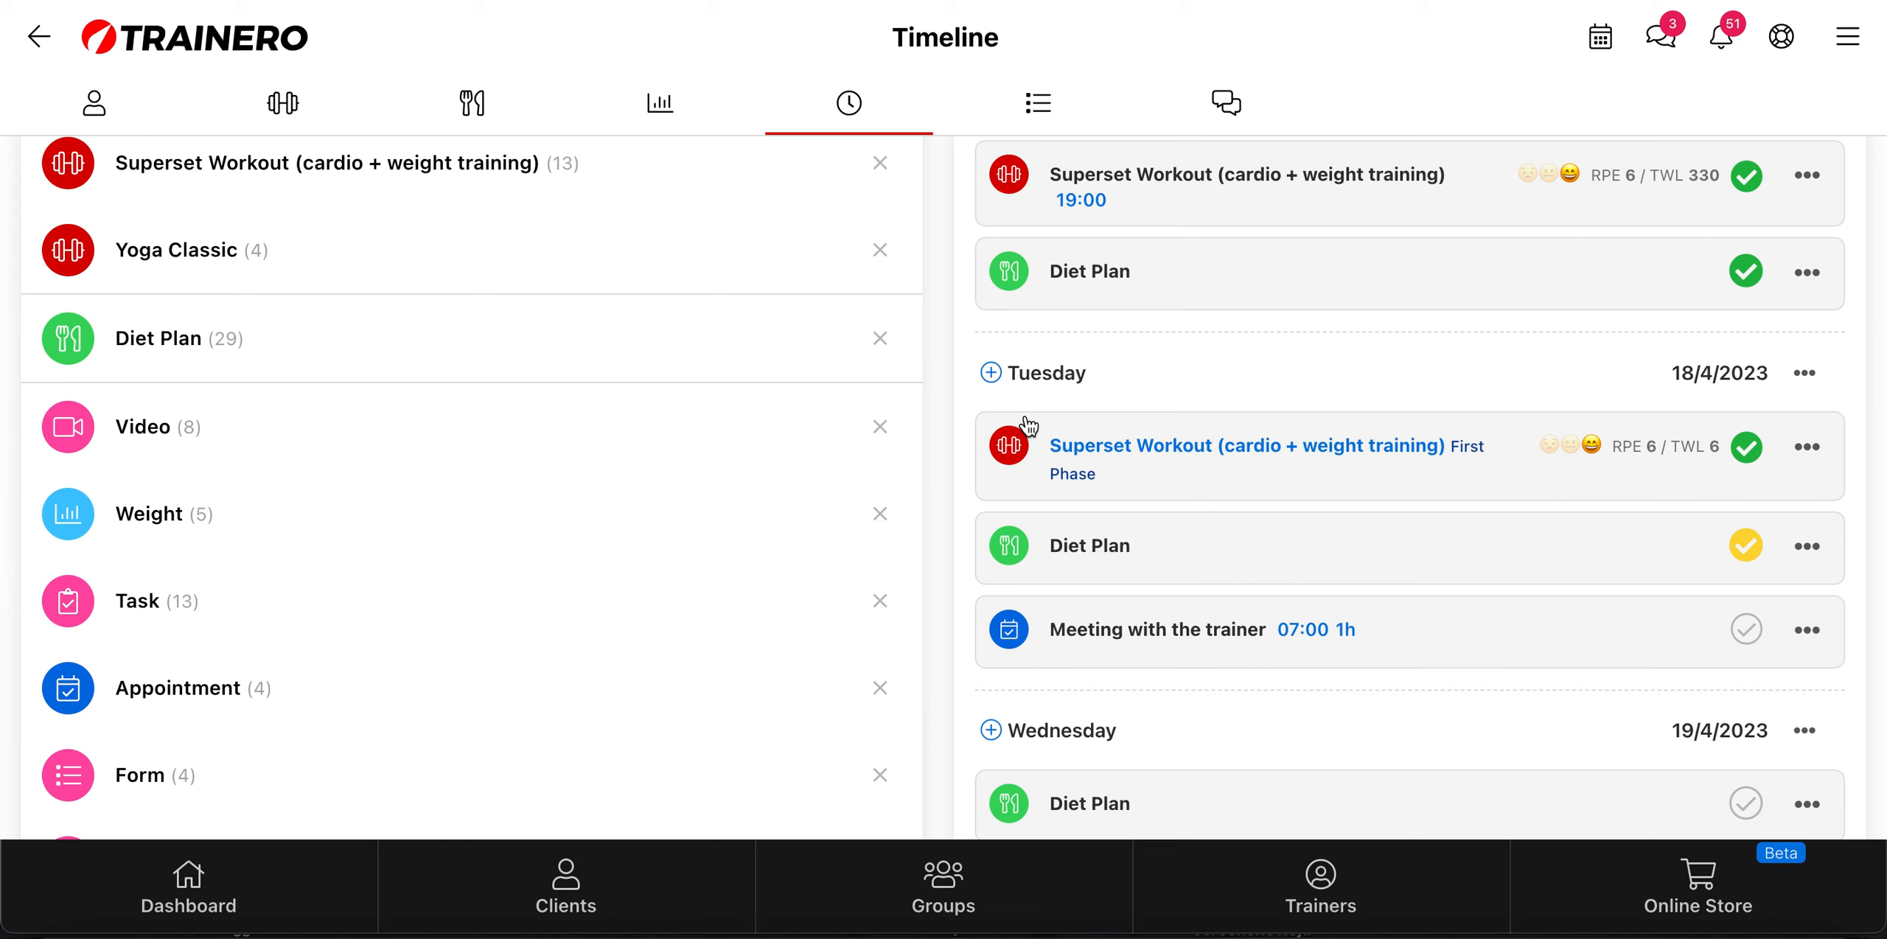
scroll(1029, 425, "down", 6)
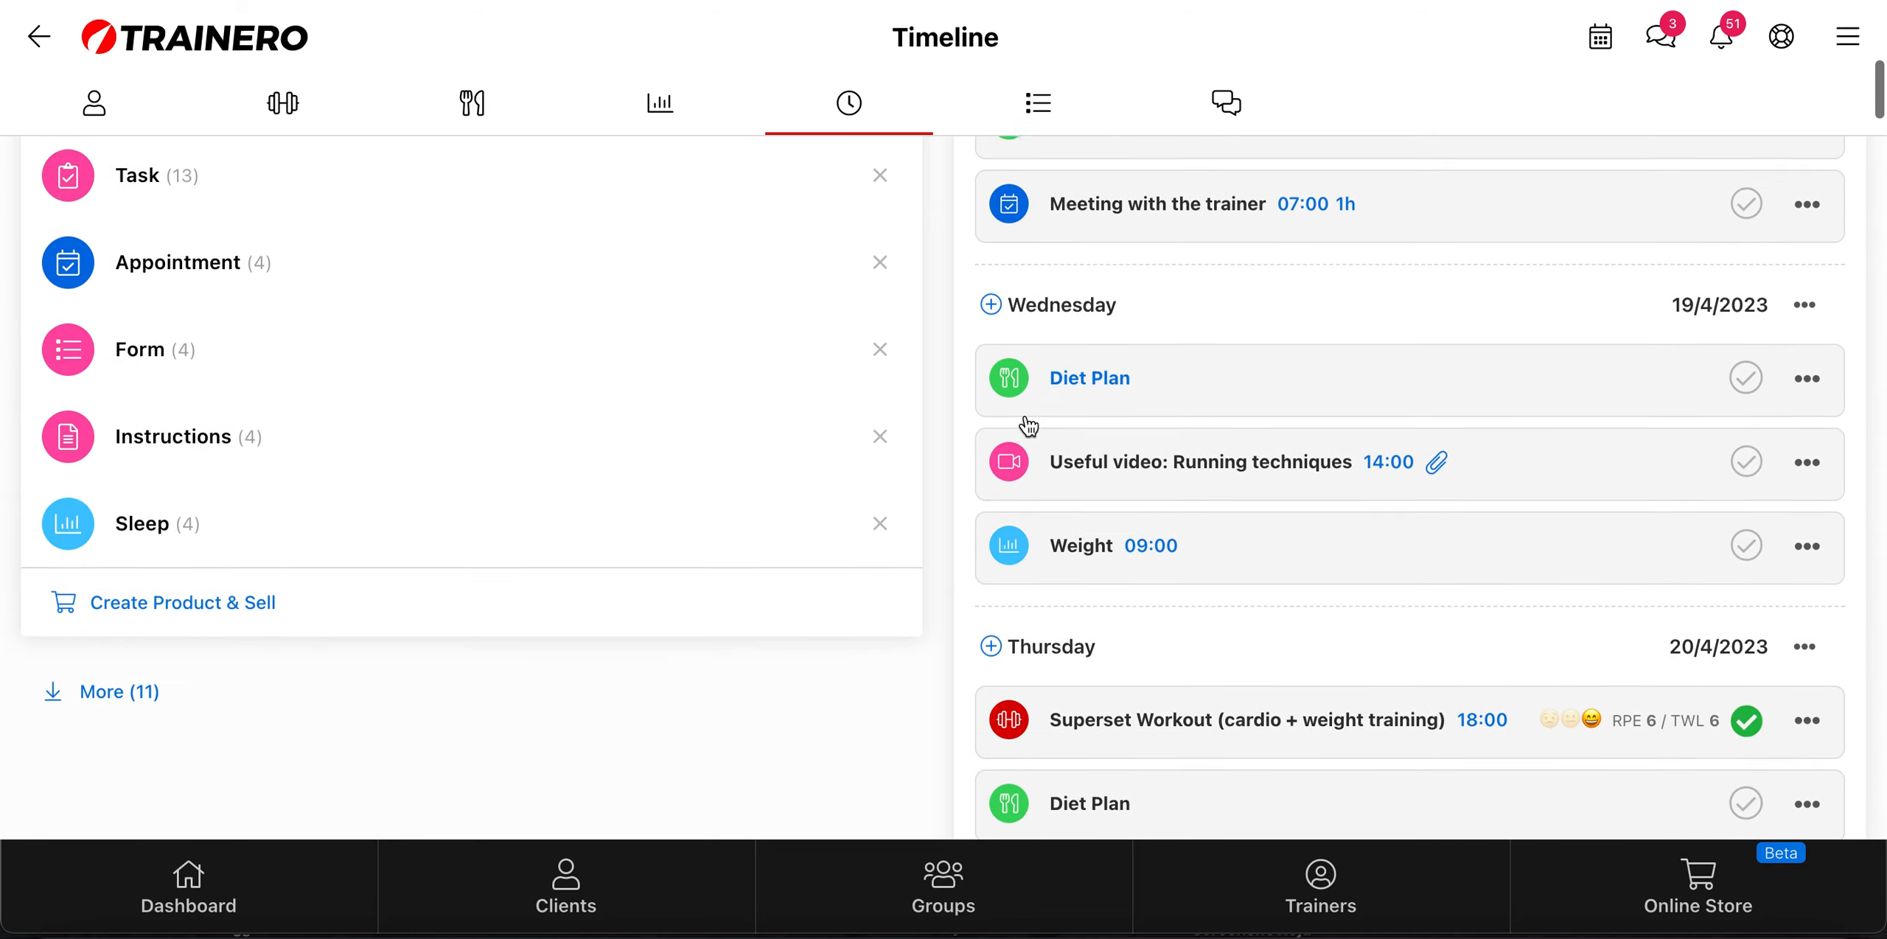
scroll(1030, 426, "down", 5)
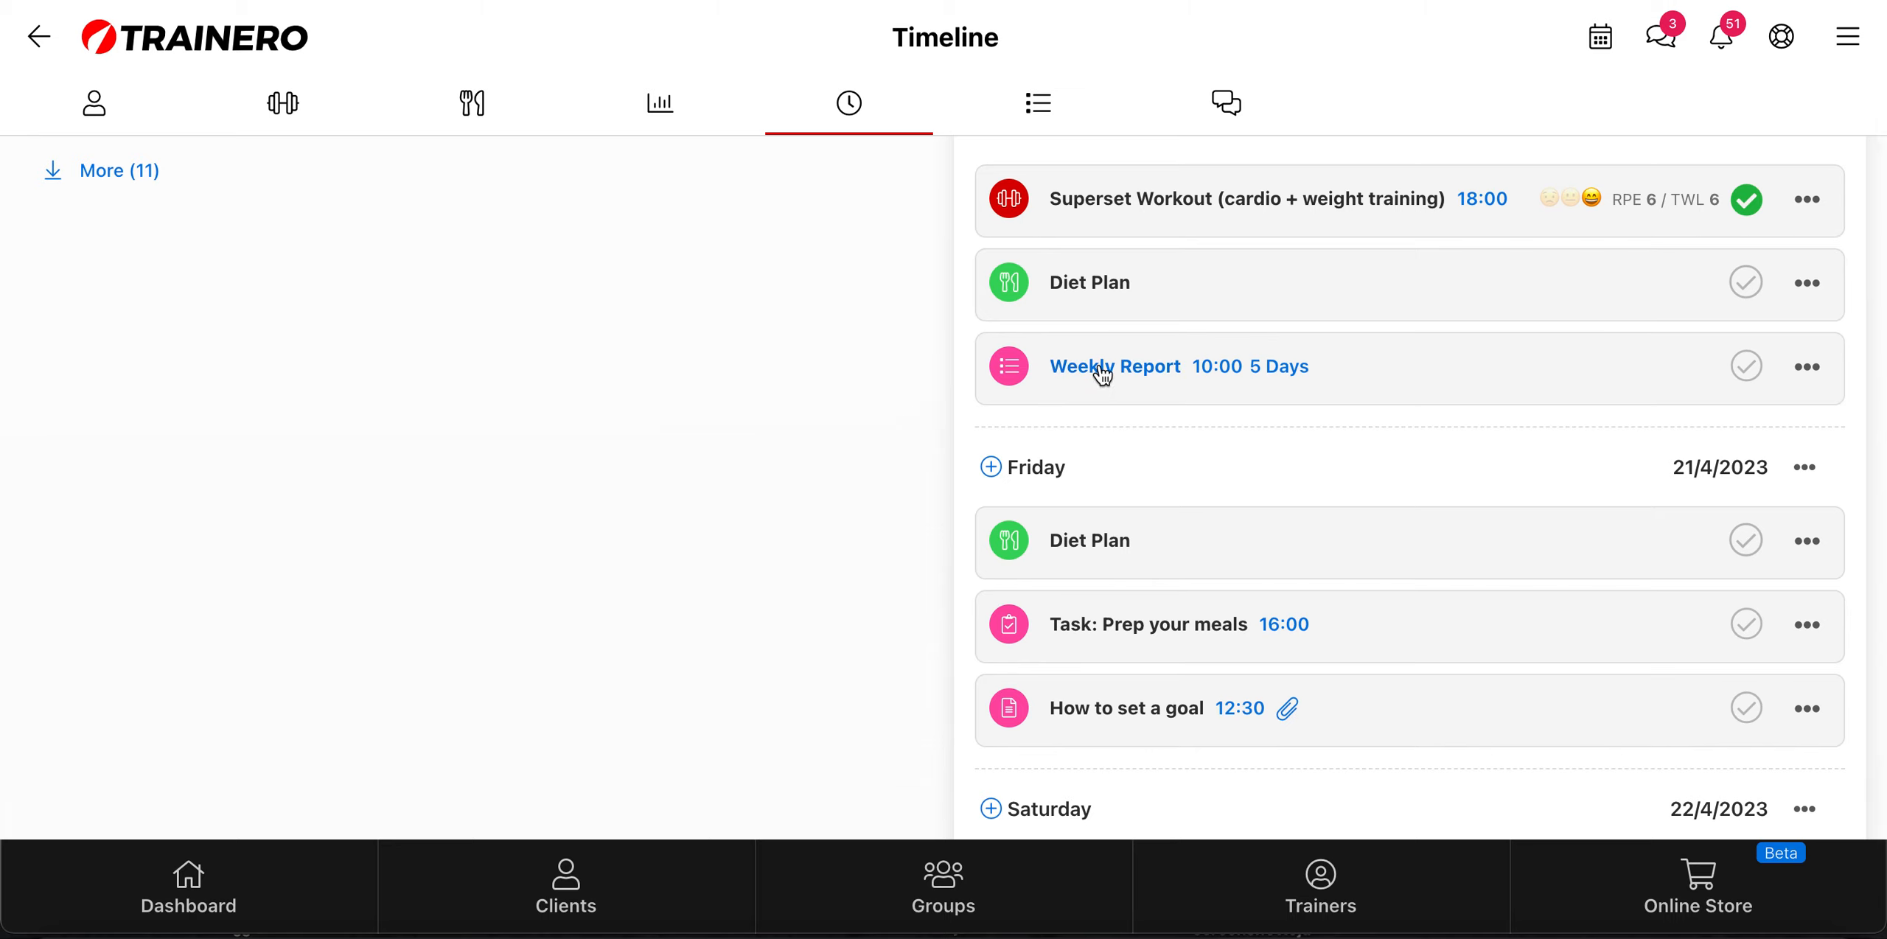
scroll(1227, 386, "up", 1)
scroll(1227, 387, "up", 2)
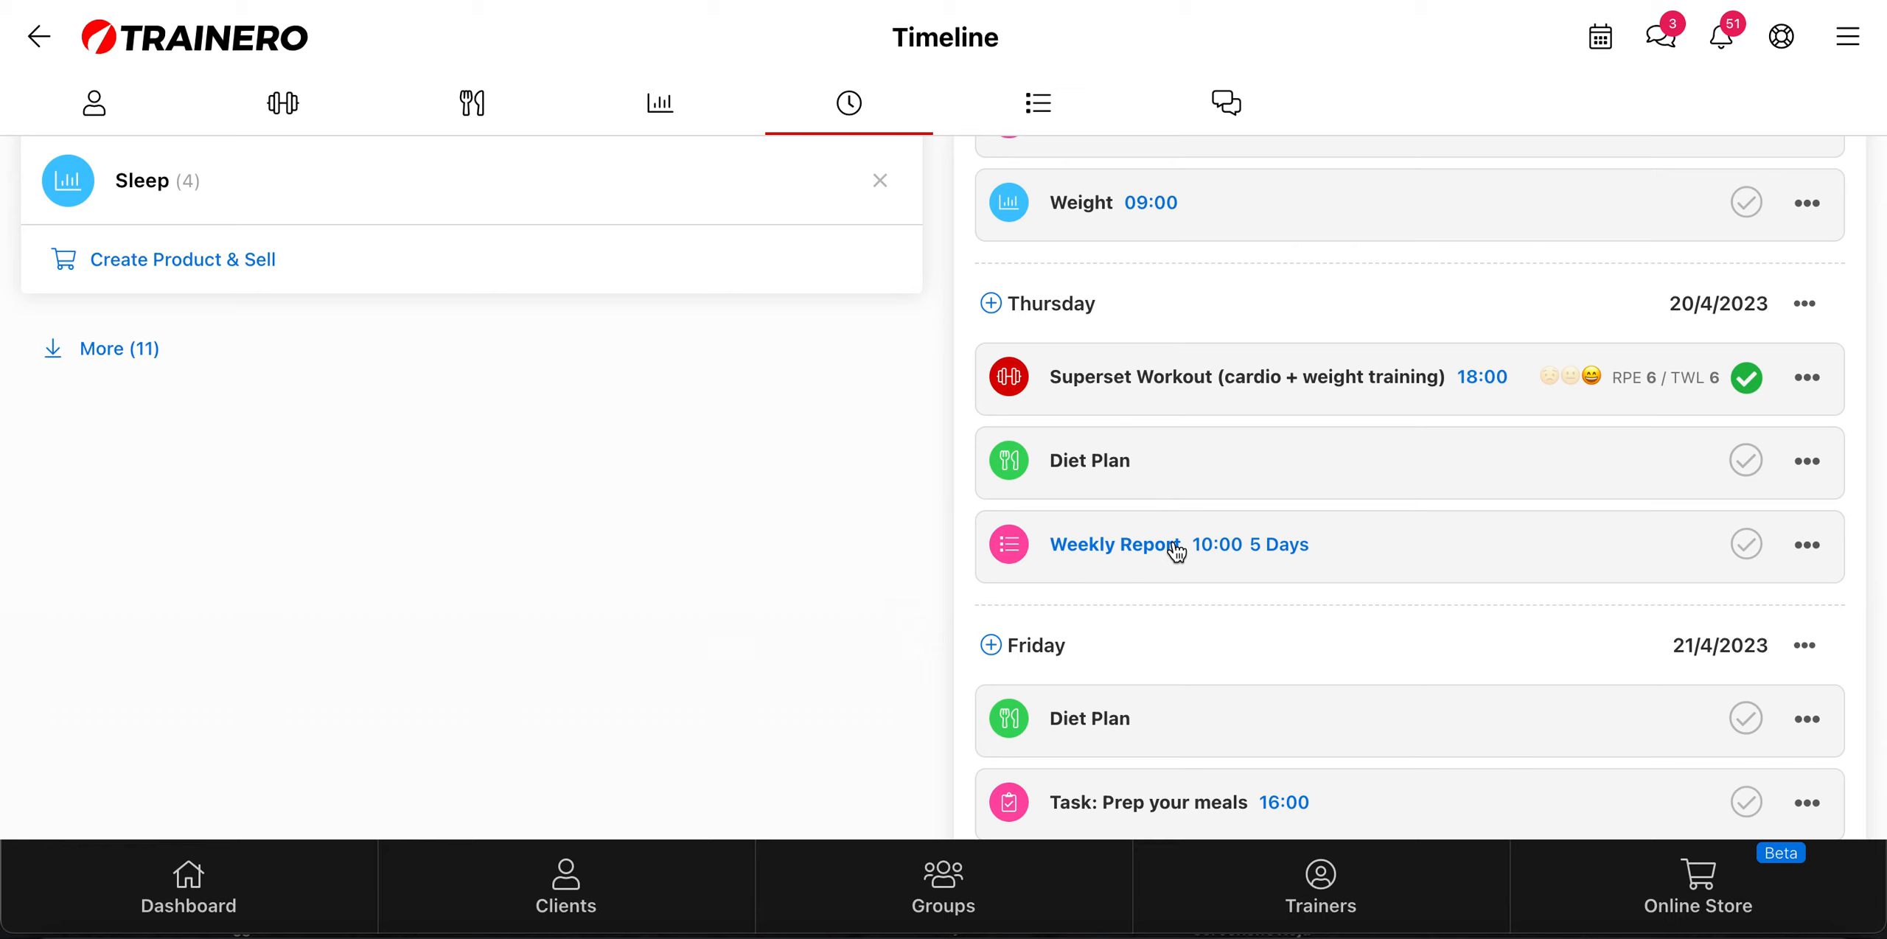
Step: Open the Weight Loss Group's main page and look over its member clients
left_click(973, 892)
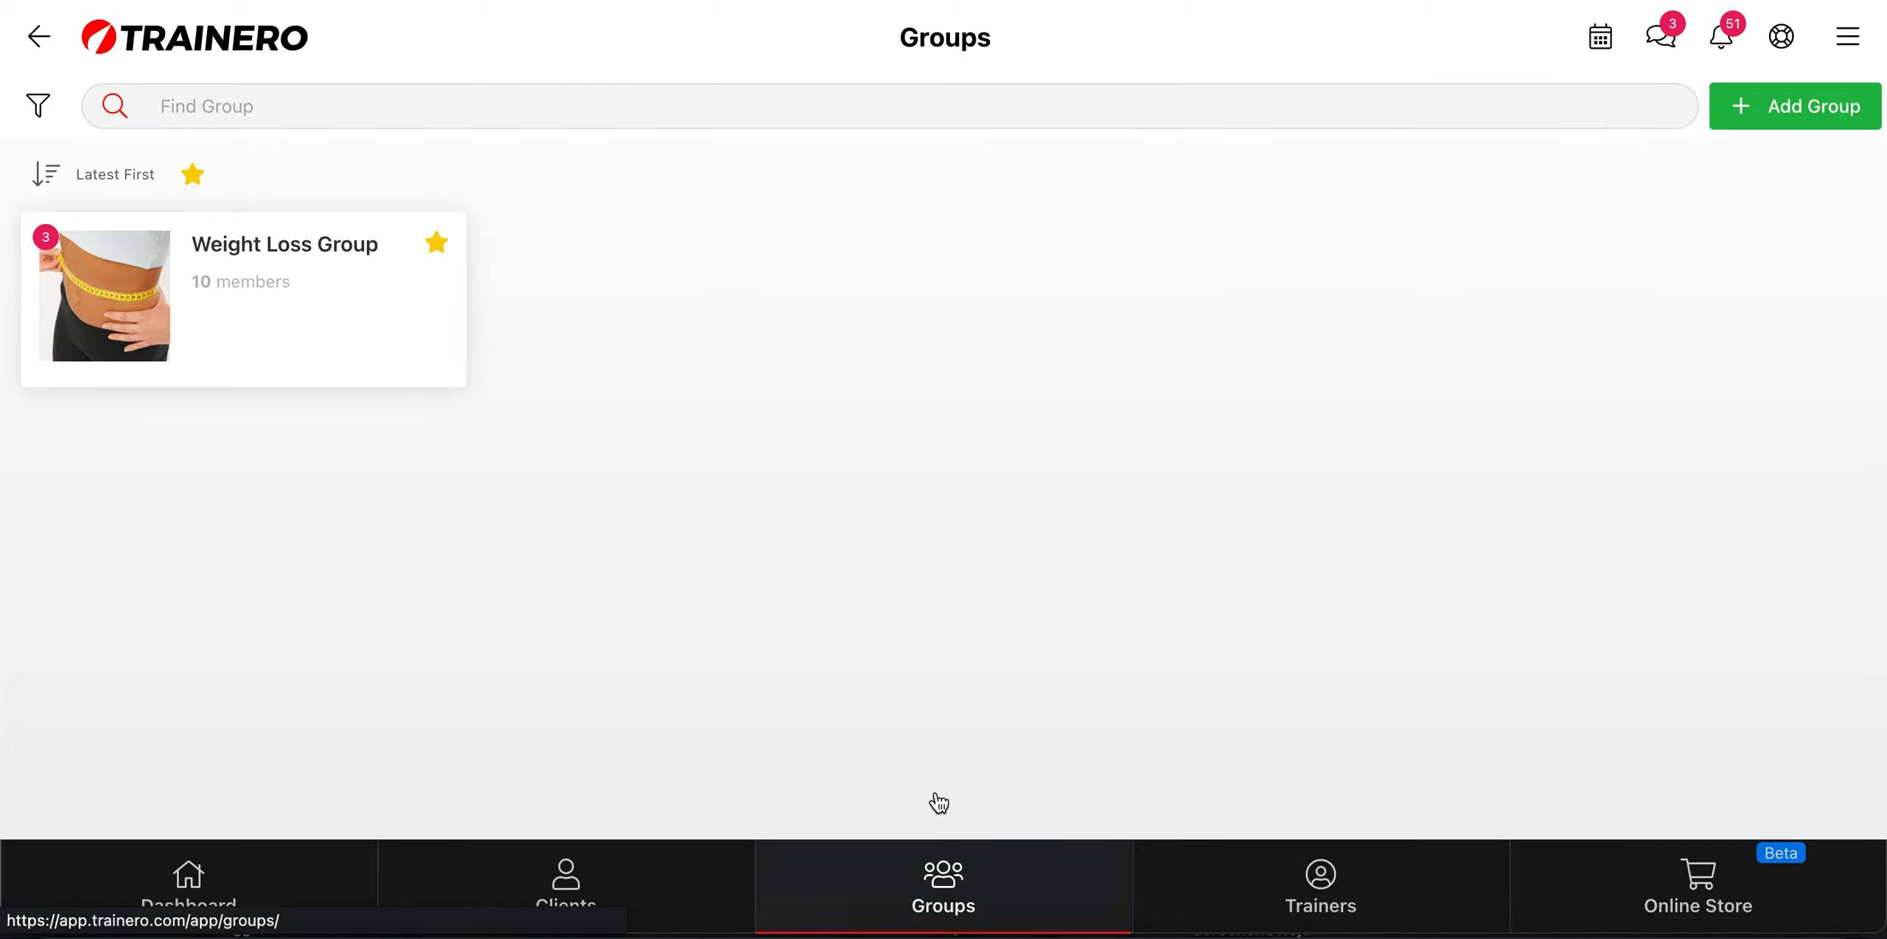
left_click(338, 253)
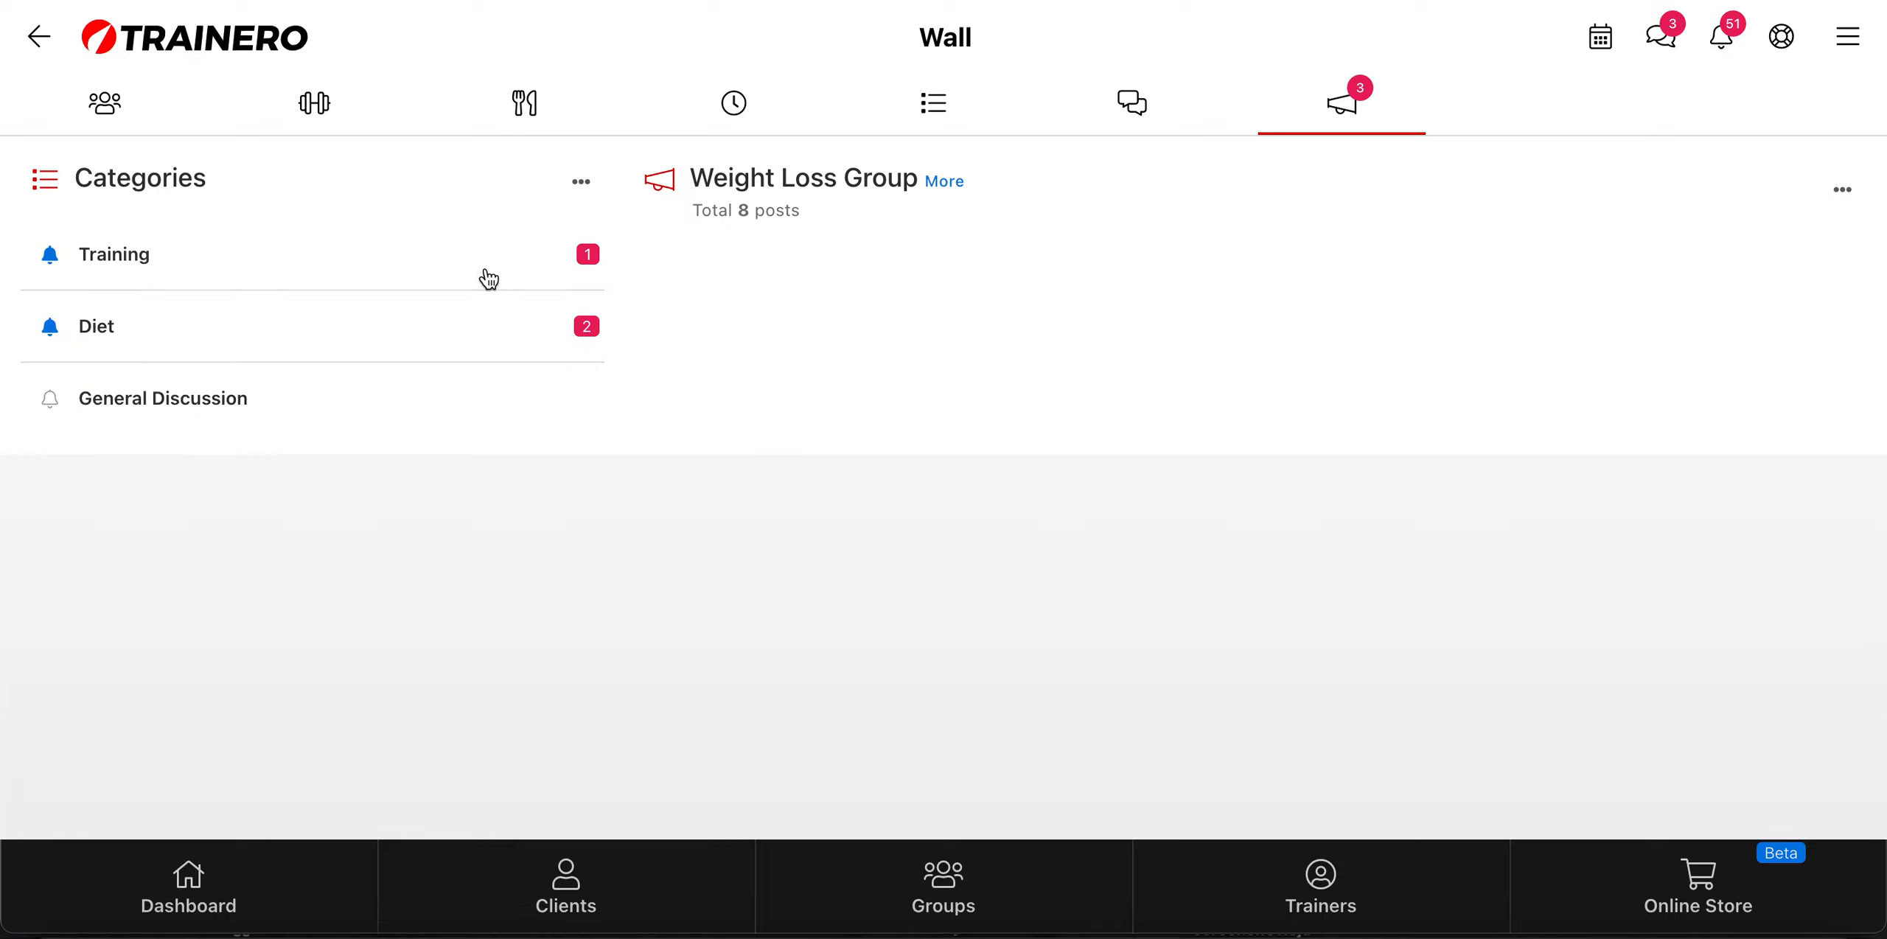
left_click(114, 107)
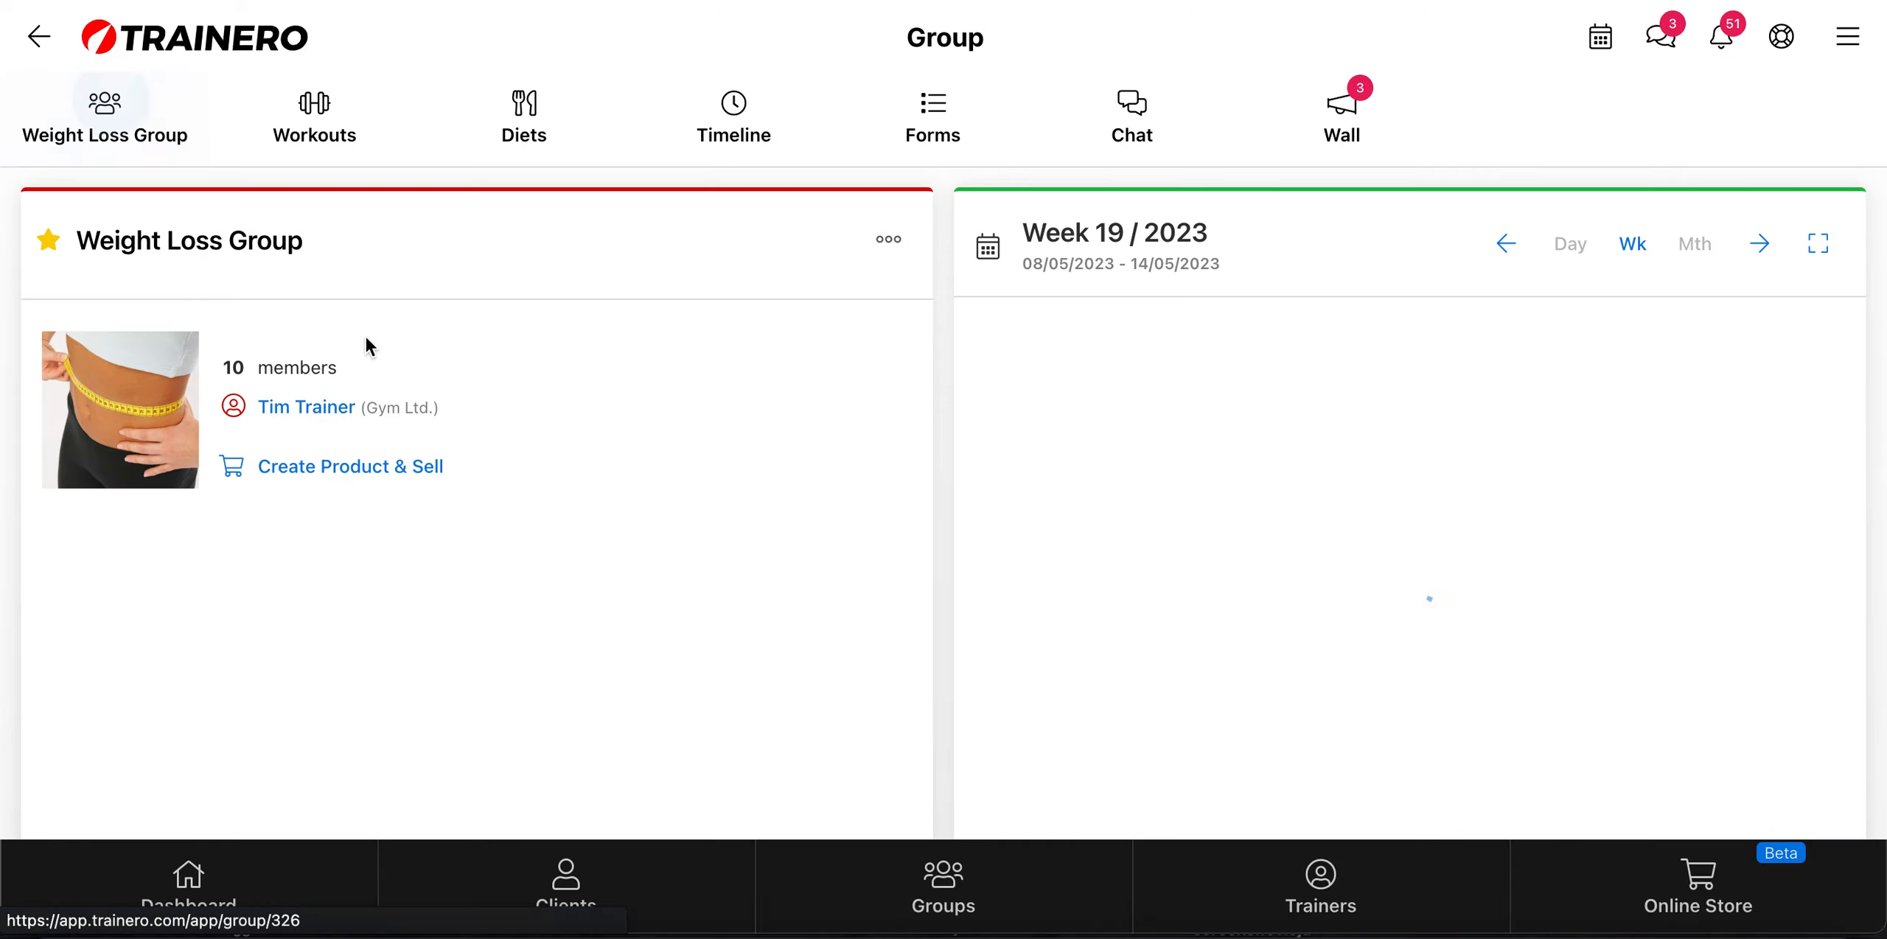
scroll(587, 571, "down", 8)
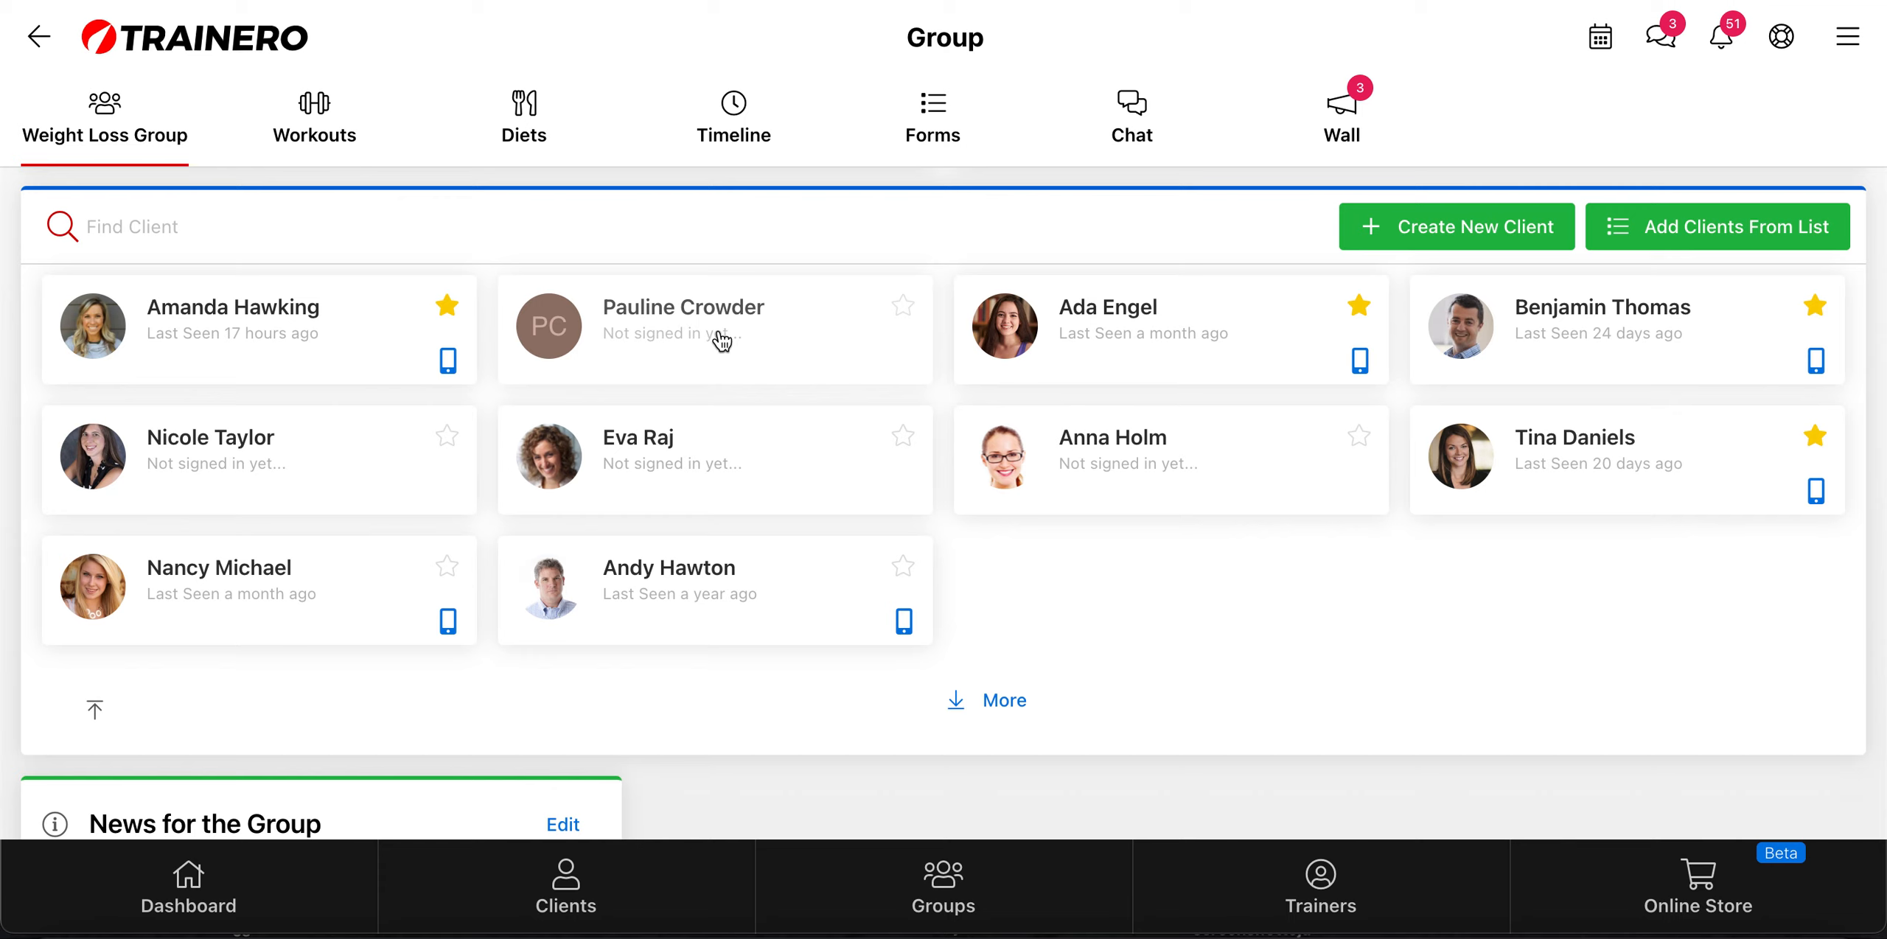
Step: Open the Weight Loss Group's forms and examine the Weekly Report of 16/01/2023, including its submission settings and questions
left_click(944, 121)
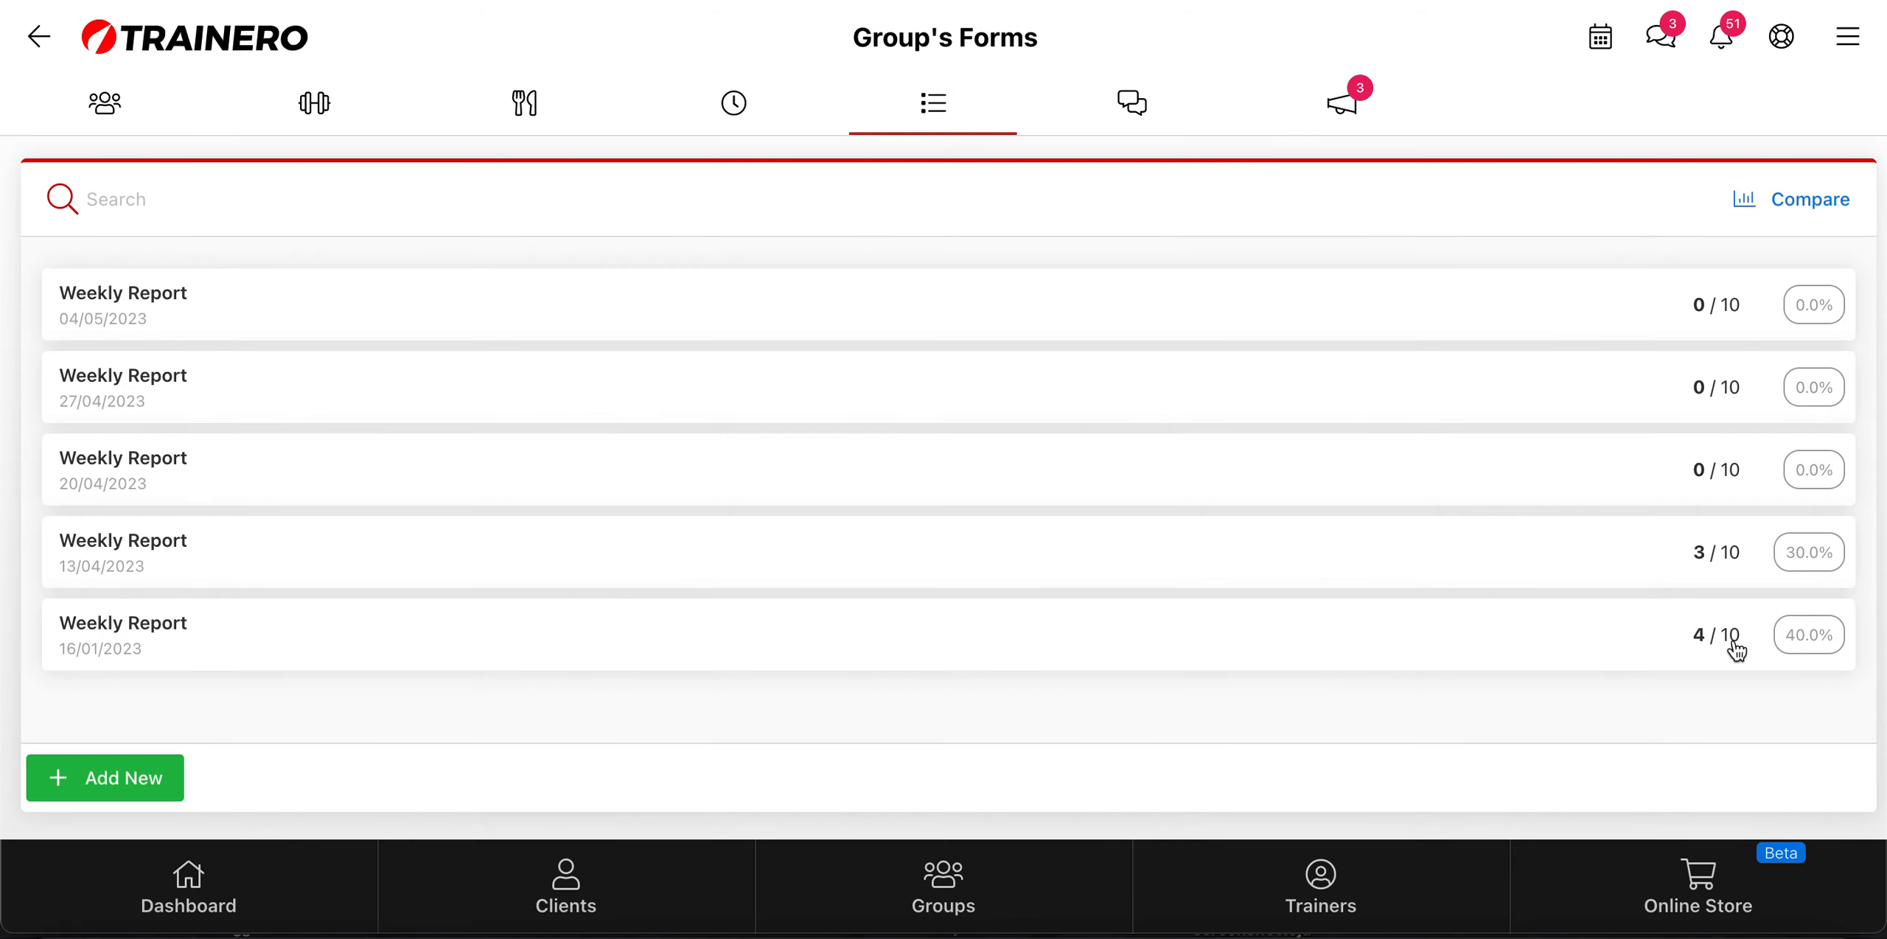
left_click(158, 631)
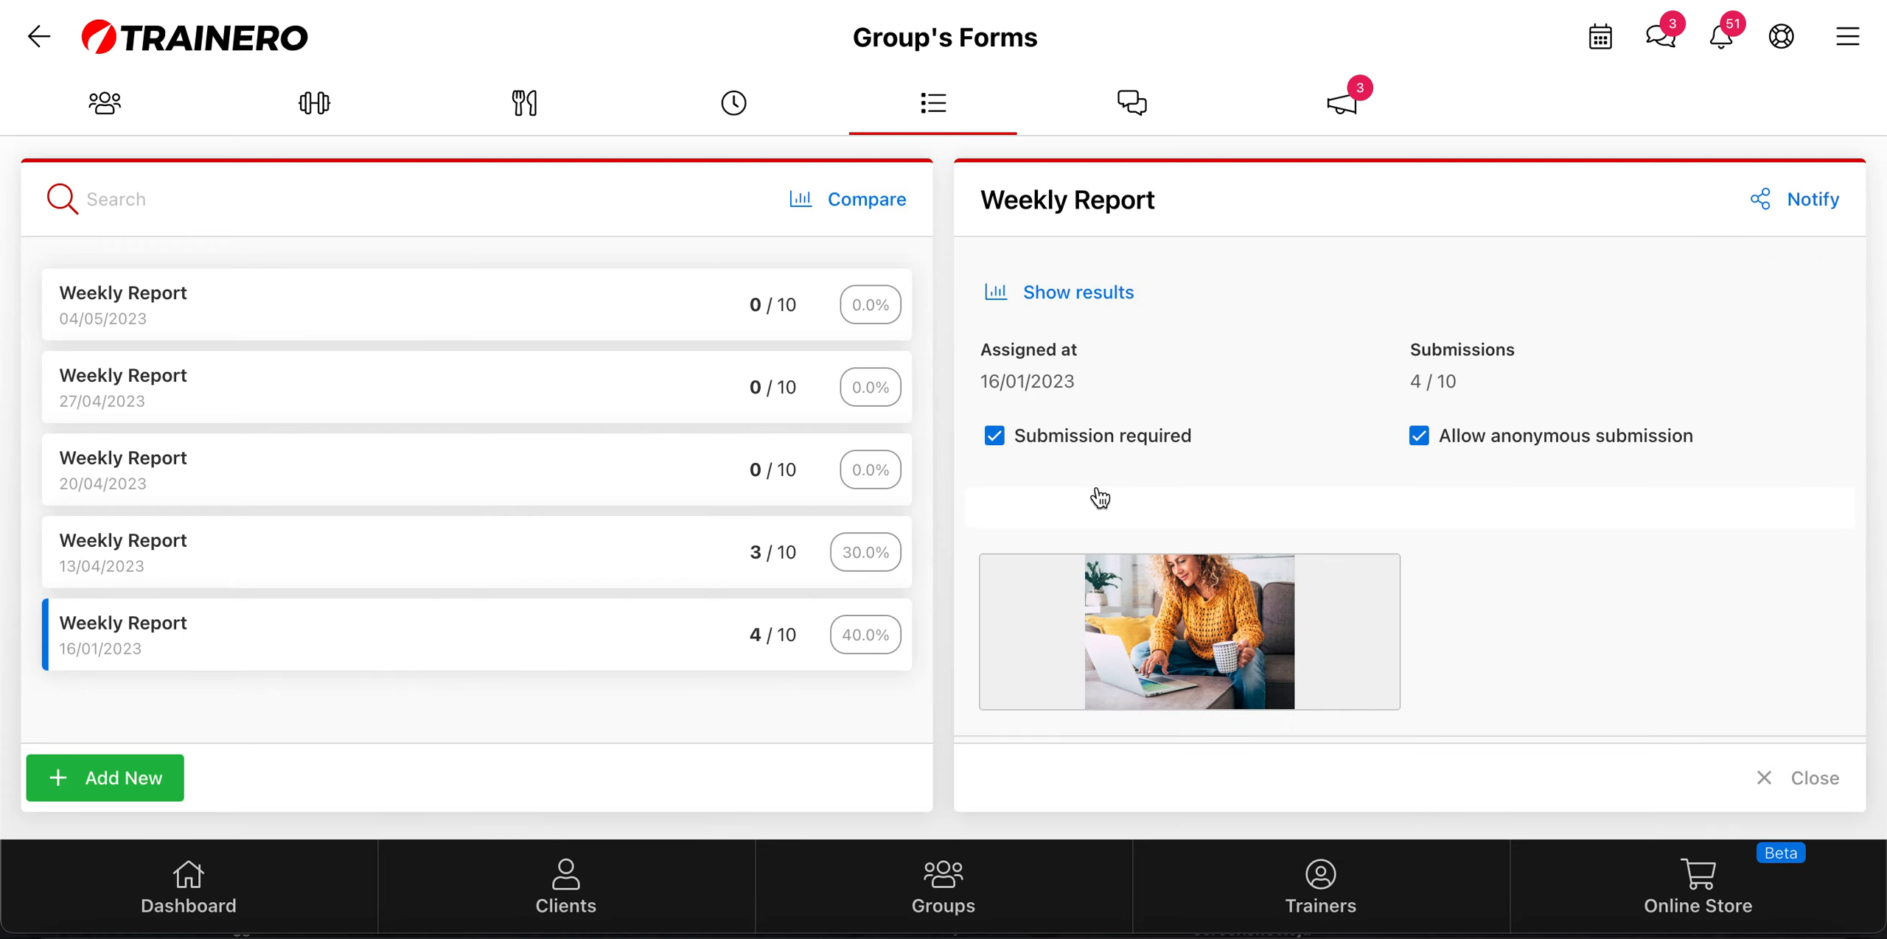
scroll(1097, 495, "down", 3)
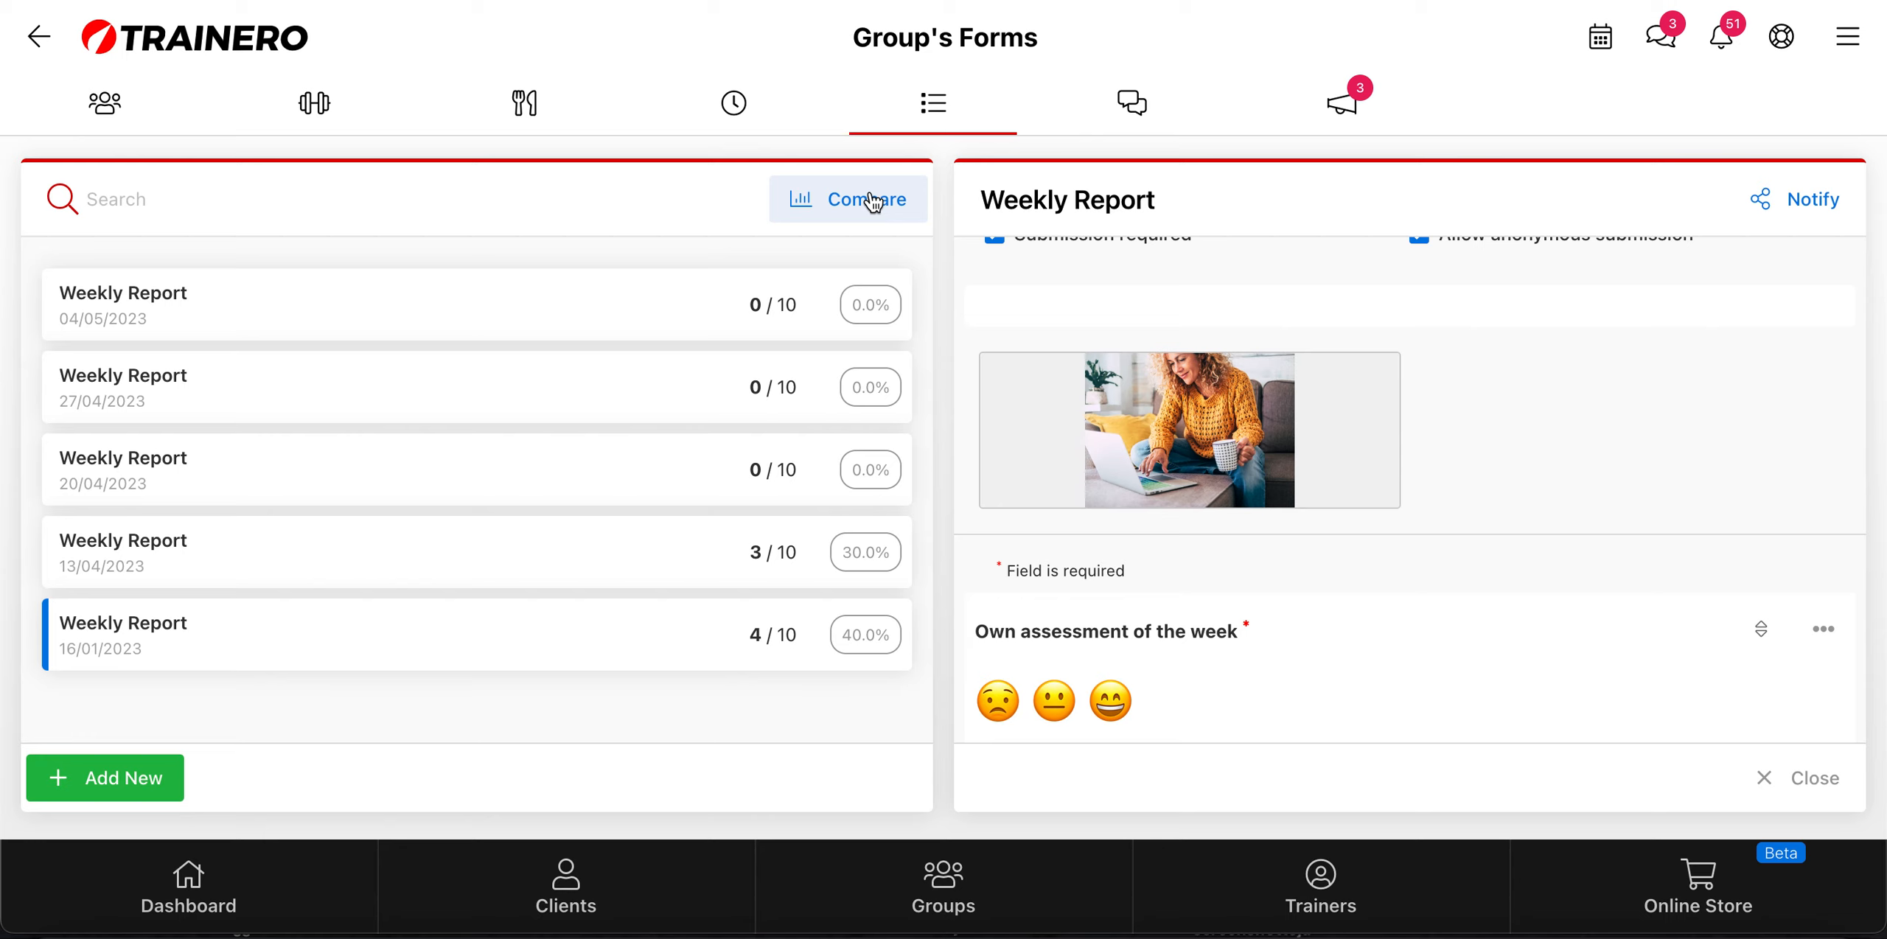
scroll(1245, 401, "up", 3)
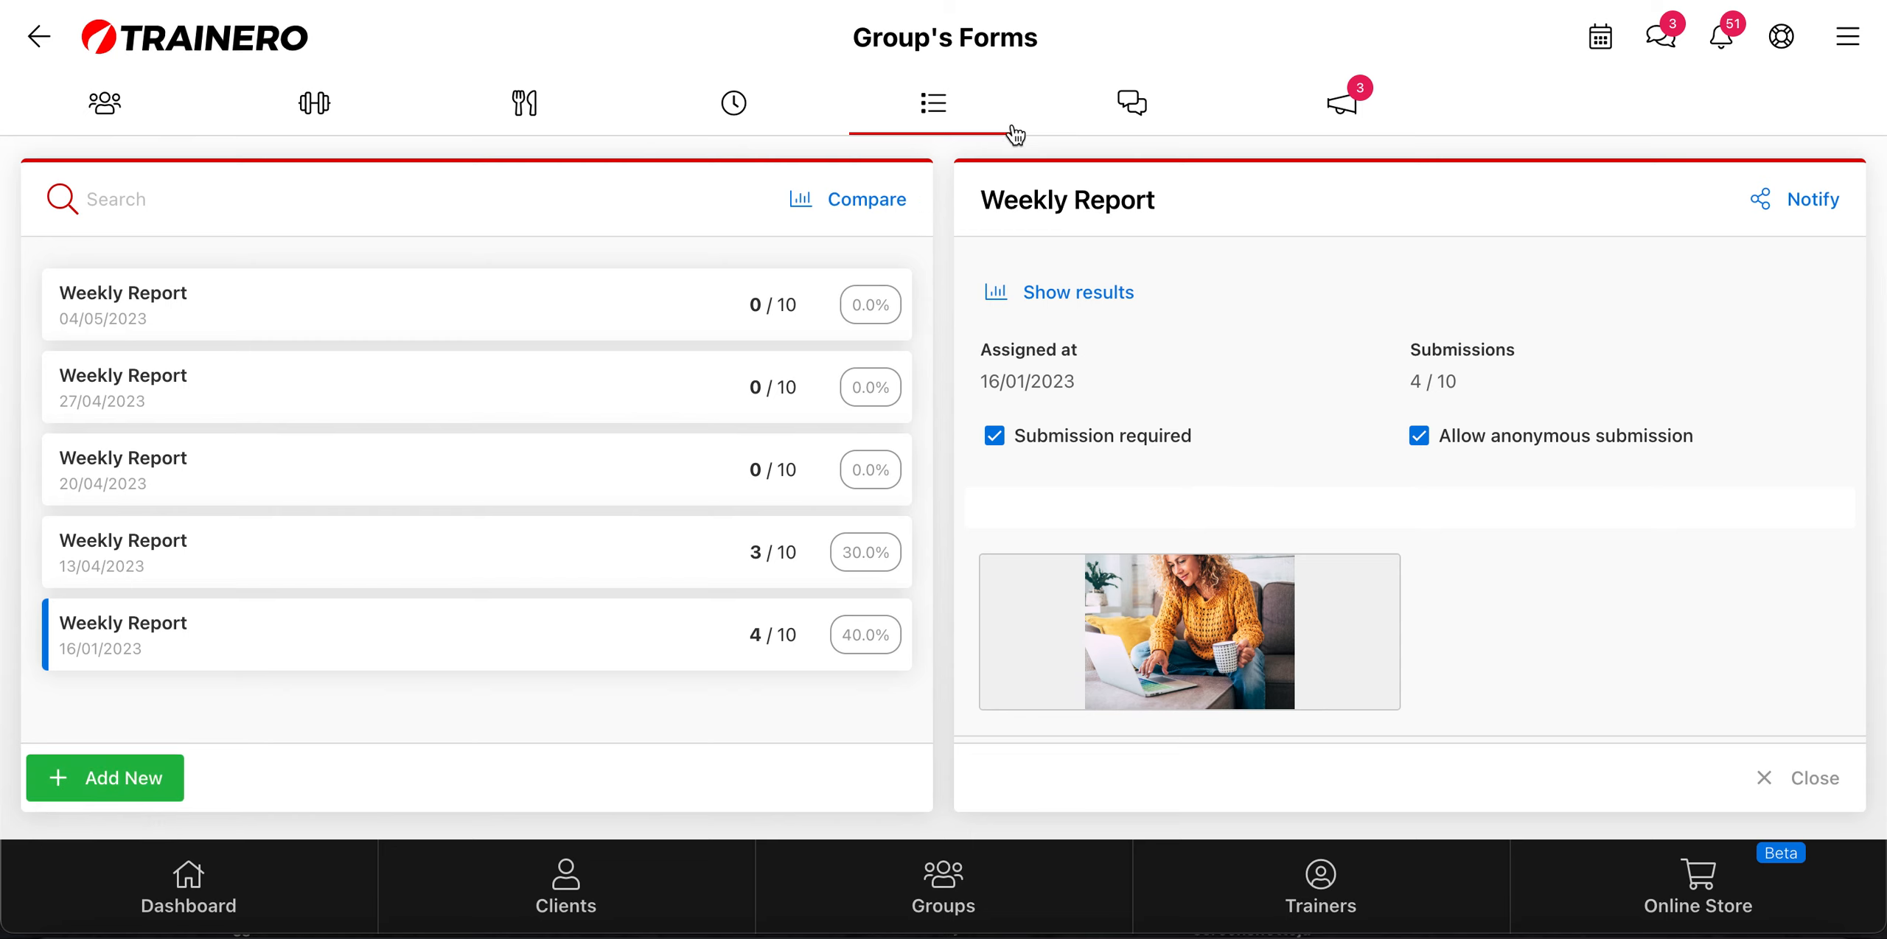
Step: Look through the Weight Loss Group's First Phase timeline, and return to the client list by way of the group's forms
left_click(739, 108)
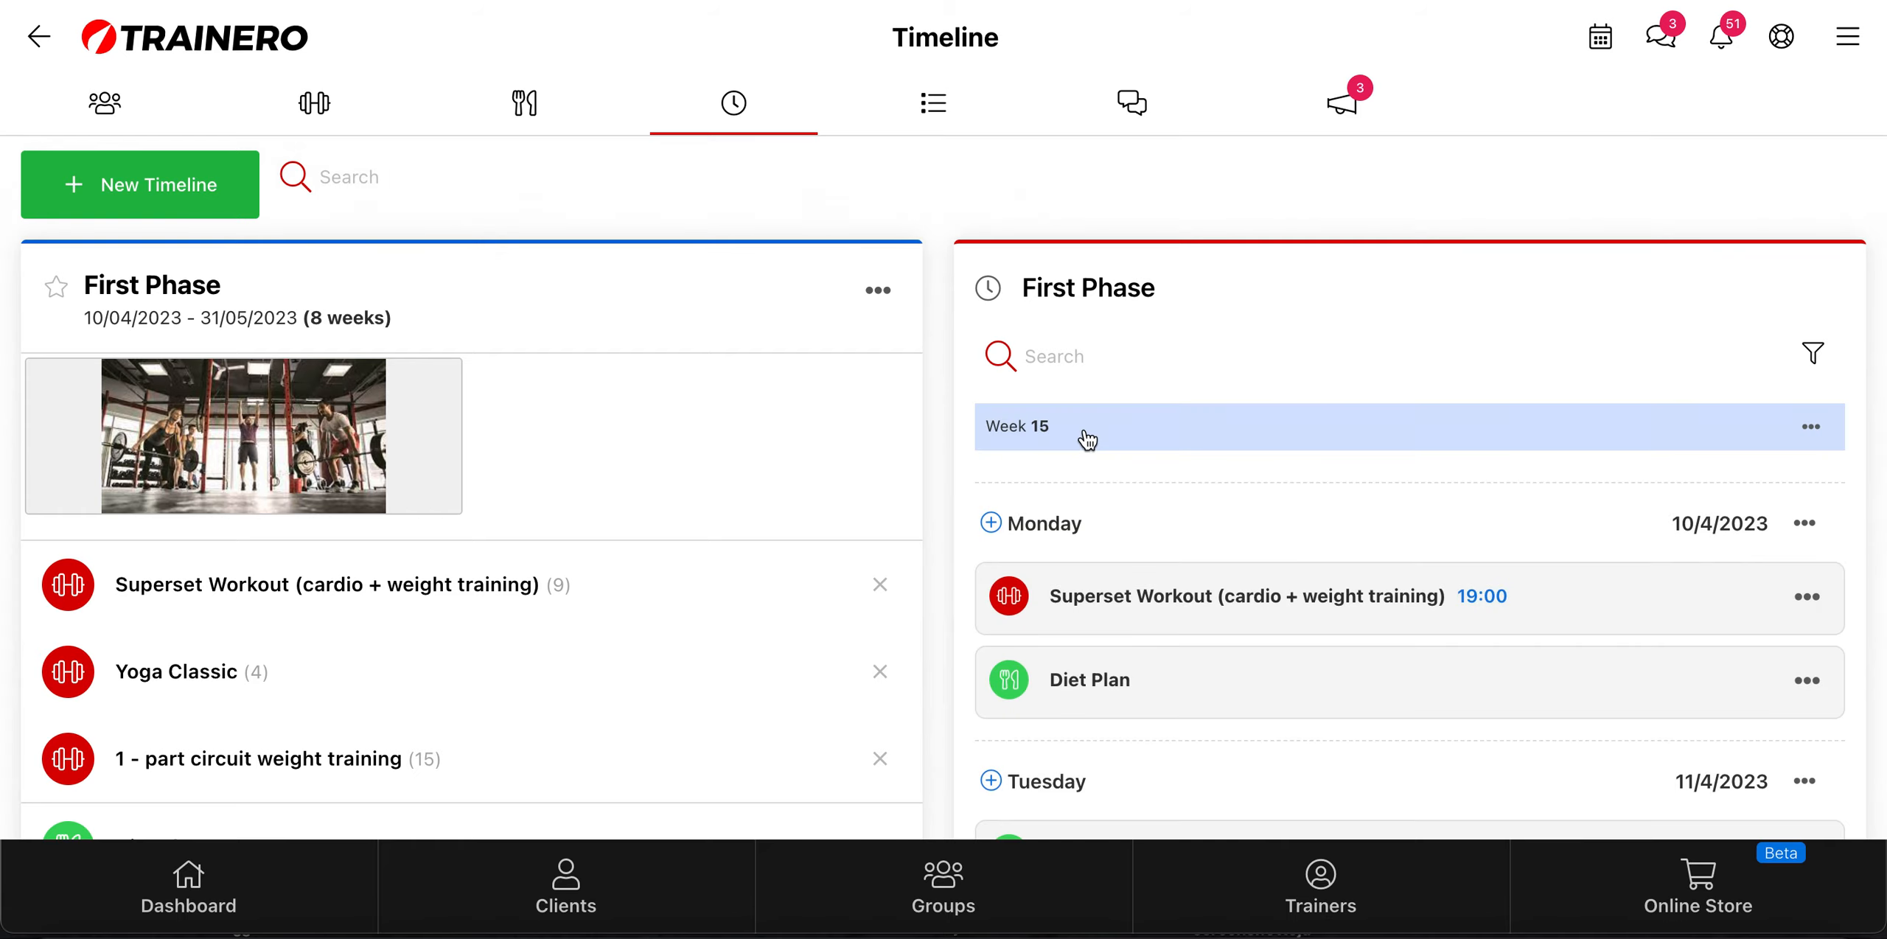
scroll(1103, 537, "down", 7)
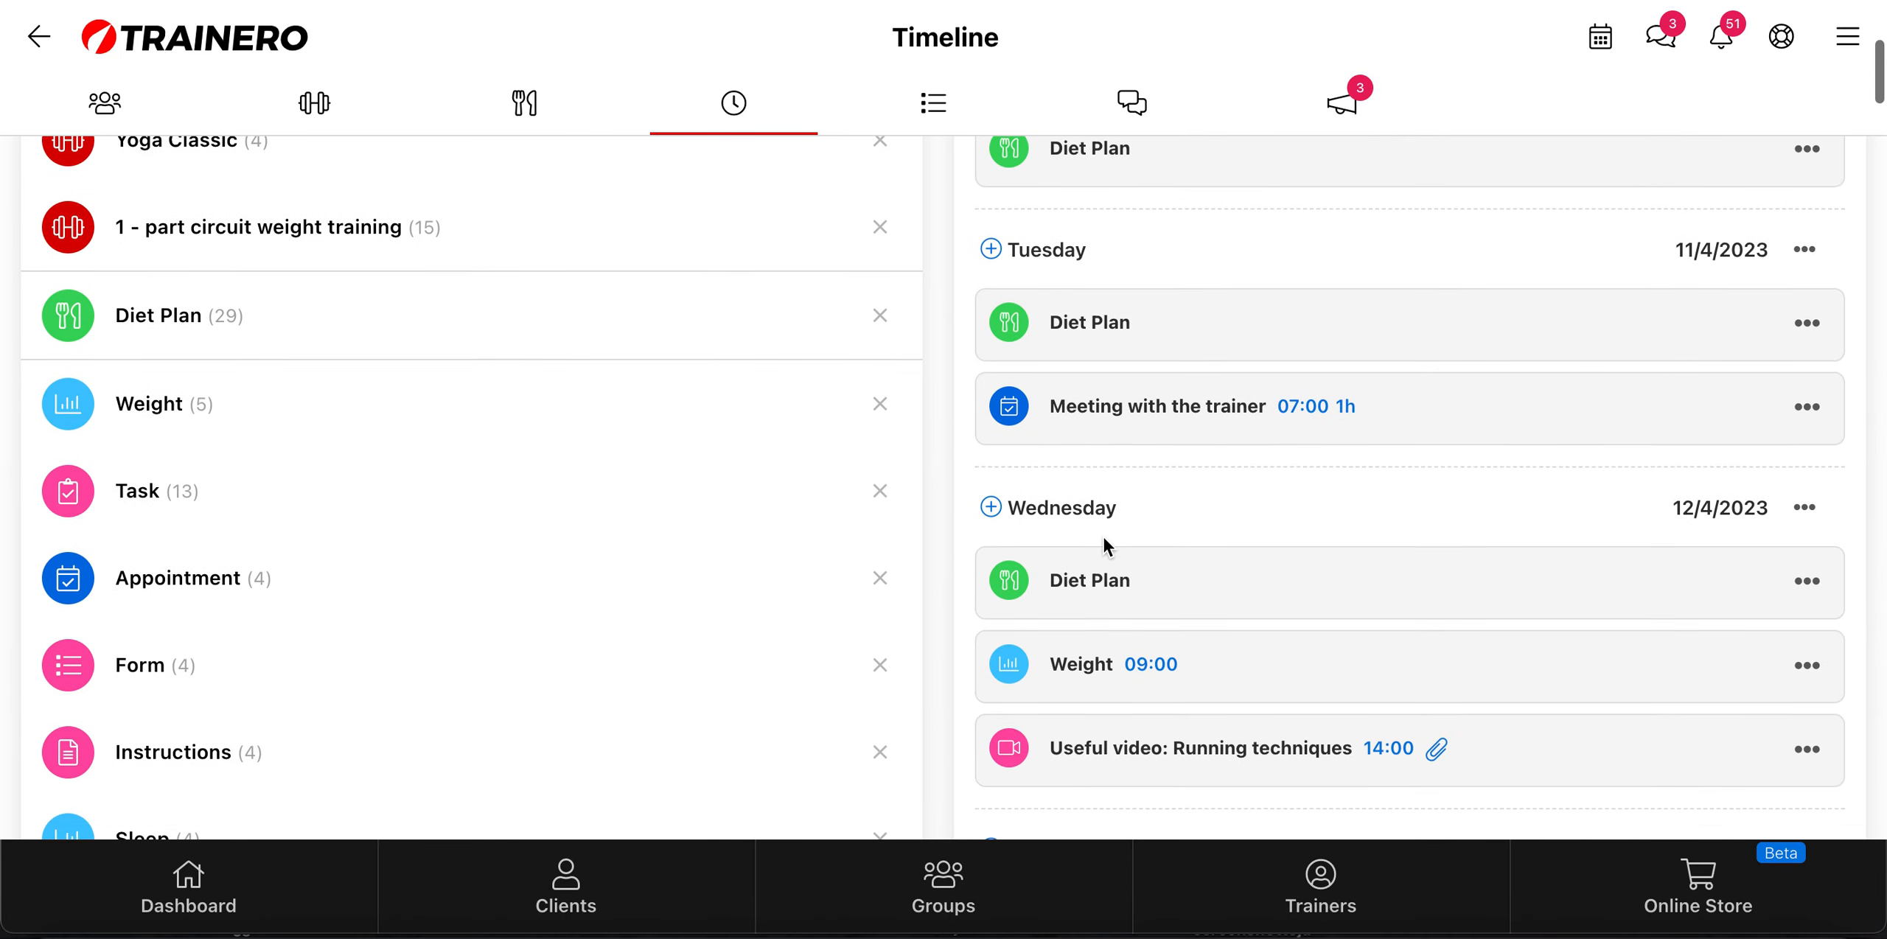
left_click(936, 117)
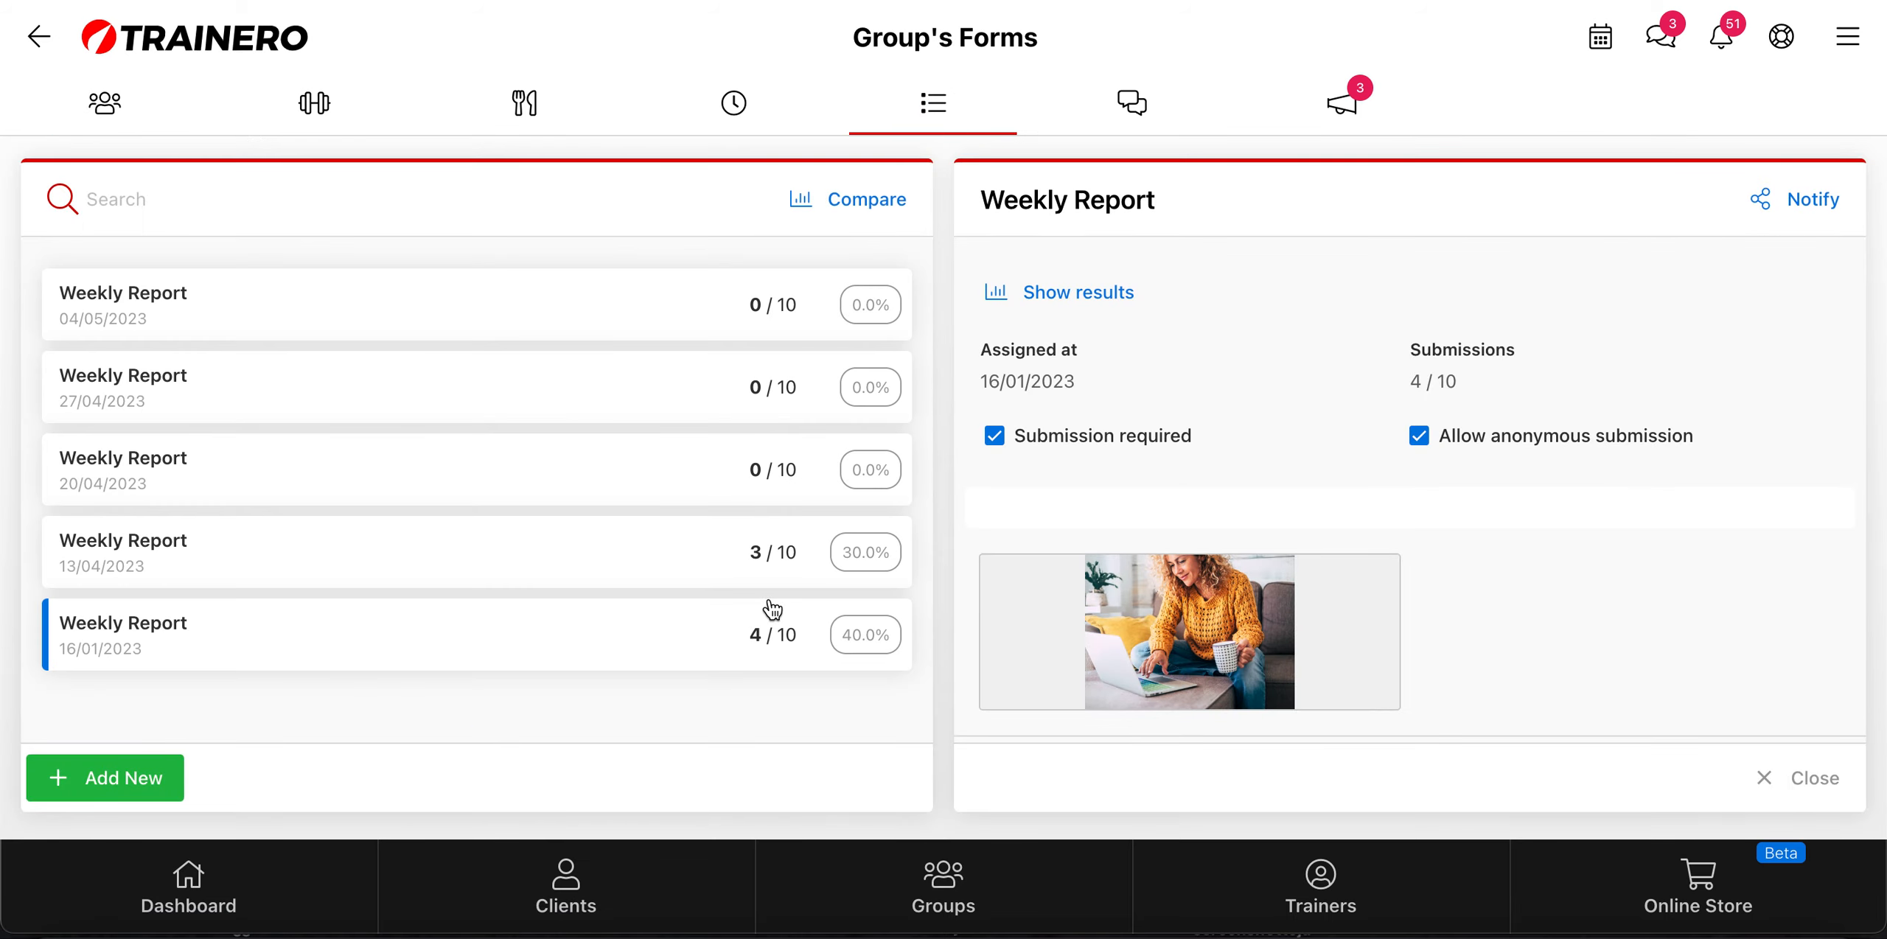
left_click(620, 891)
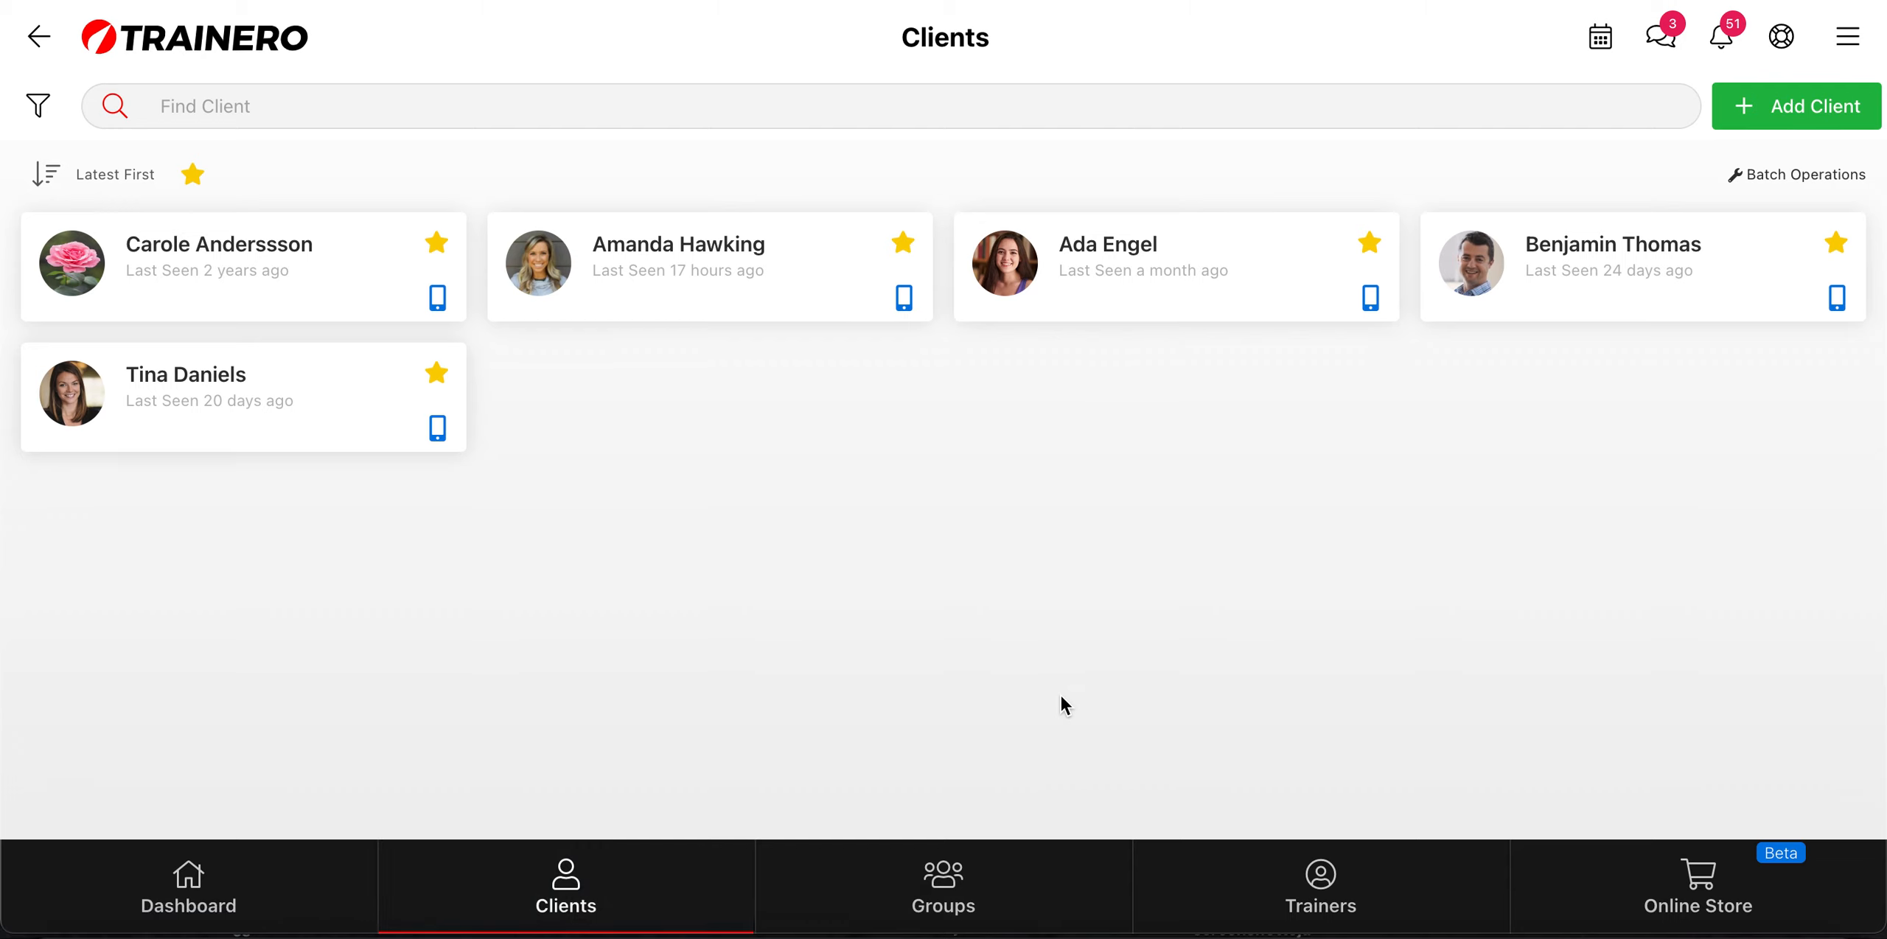